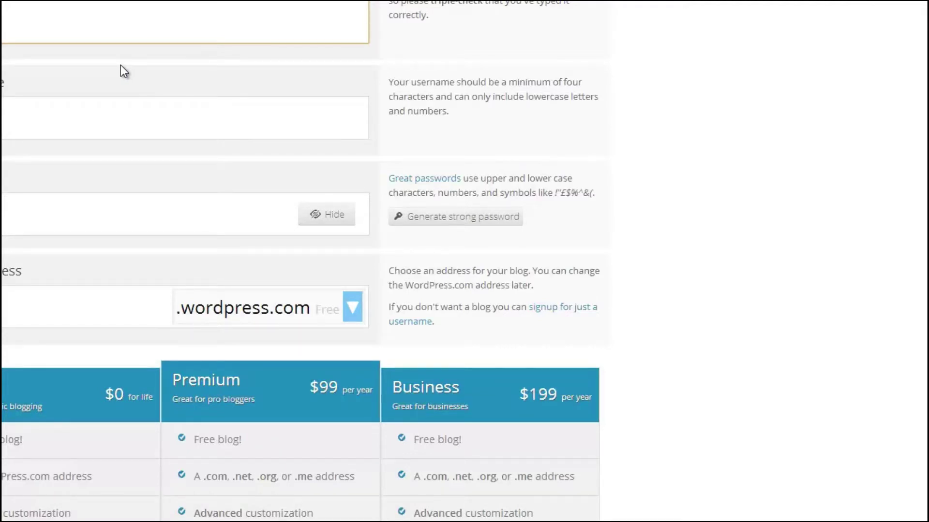
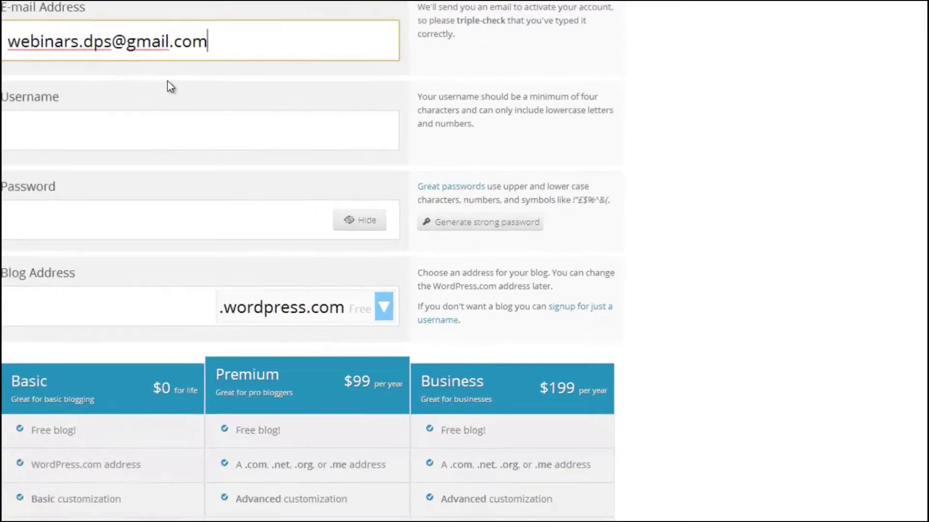
Enter the sign-up e-mail address and a username on the WordPress.com sign-up form.
key(Tab)
text(webinarsdps)
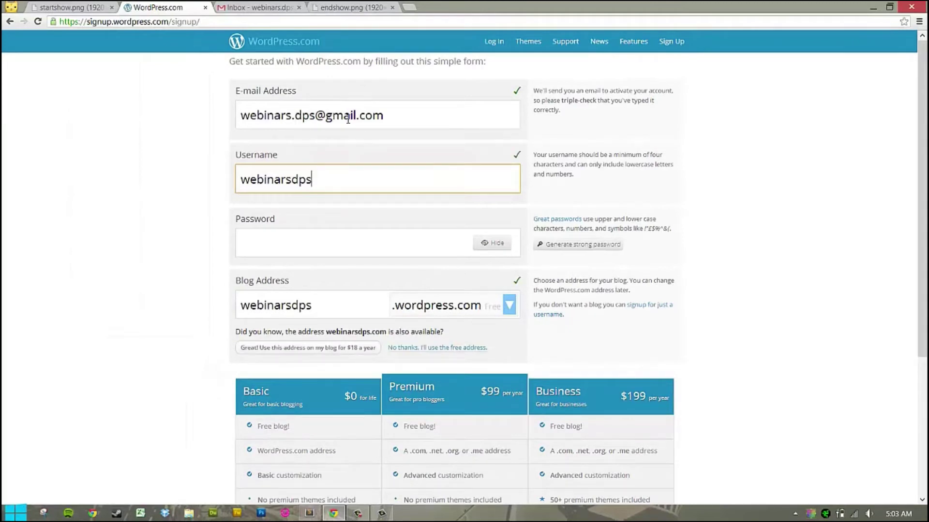
click(63, 6)
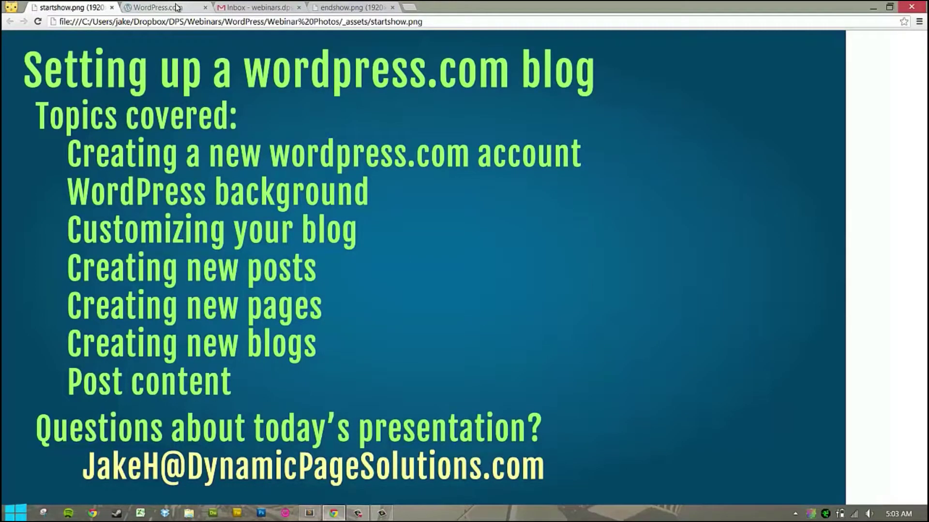
click(177, 7)
double_click(363, 174)
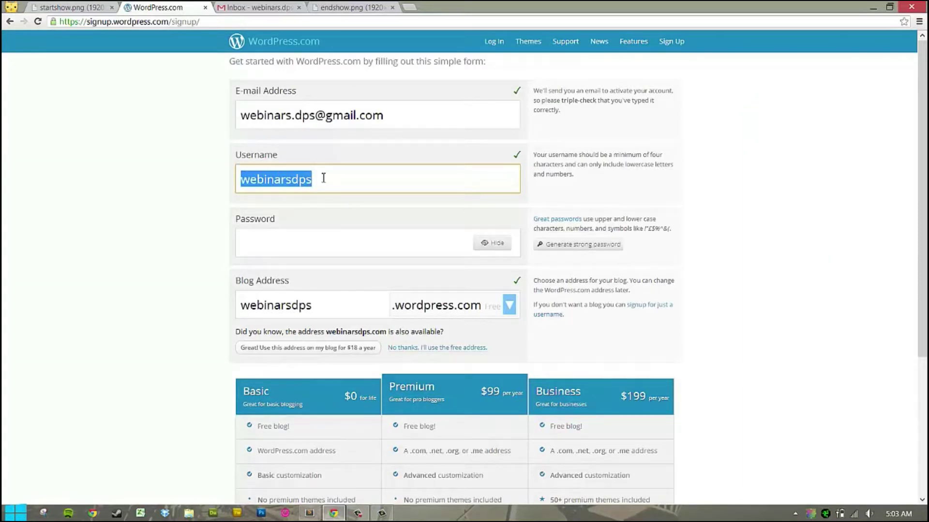
Enter and mask the account password, then select the blog address text.
click(328, 233)
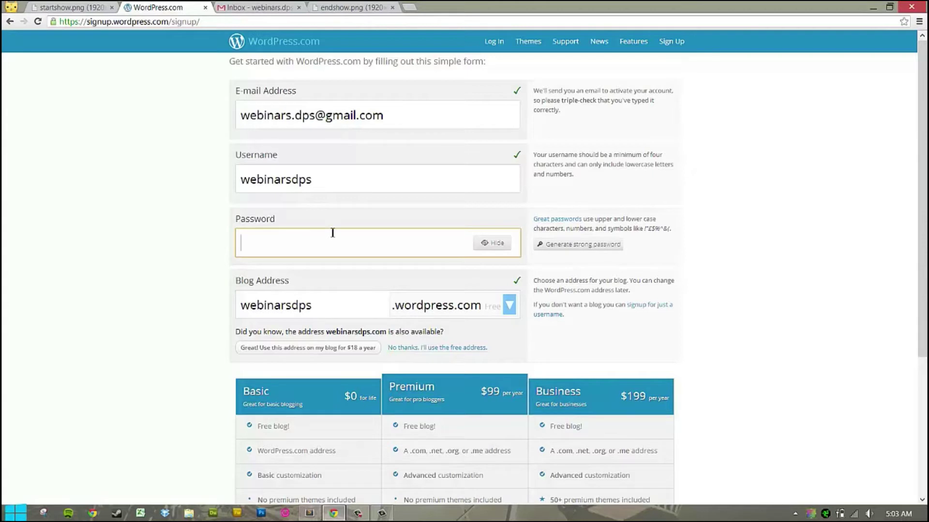
click(500, 243)
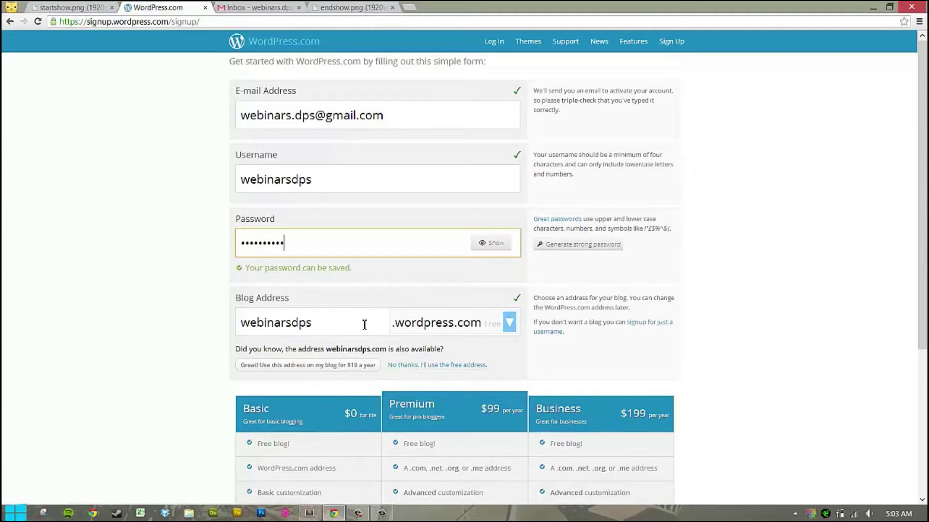
scroll(355, 323, down, 2)
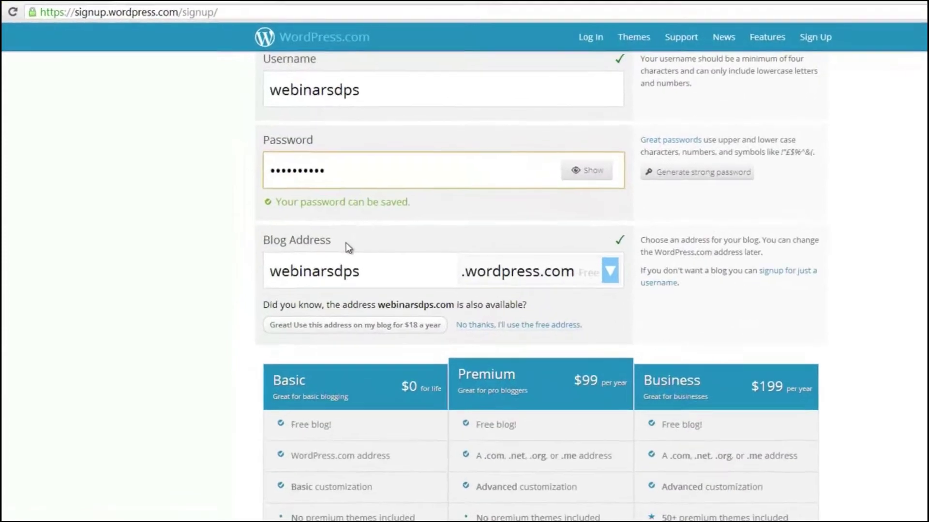
click(319, 228)
drag(320, 229, 211, 230)
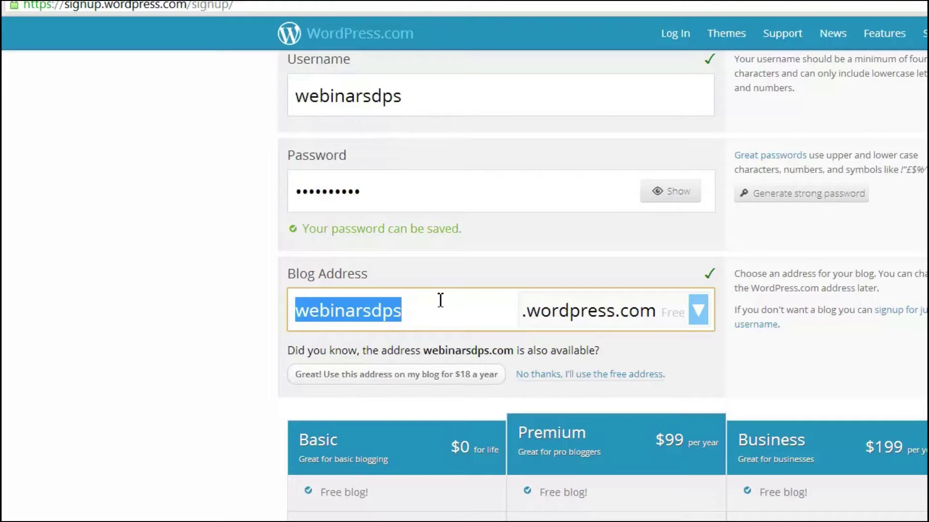
text(we)
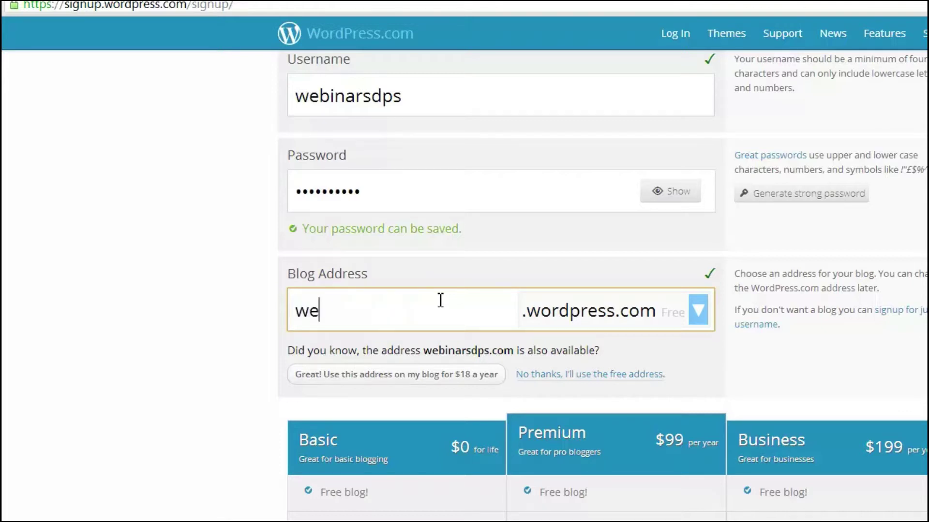
text(binarsbydps)
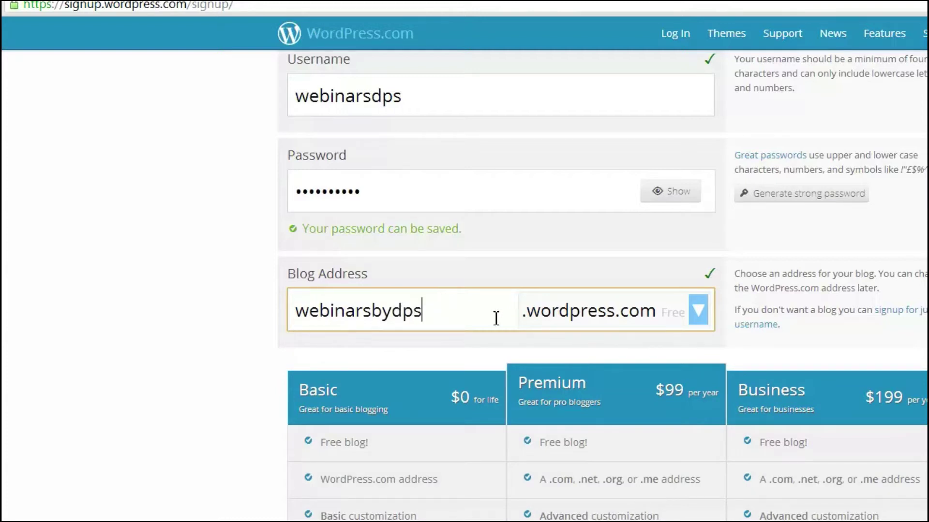
key(shift+Tab)
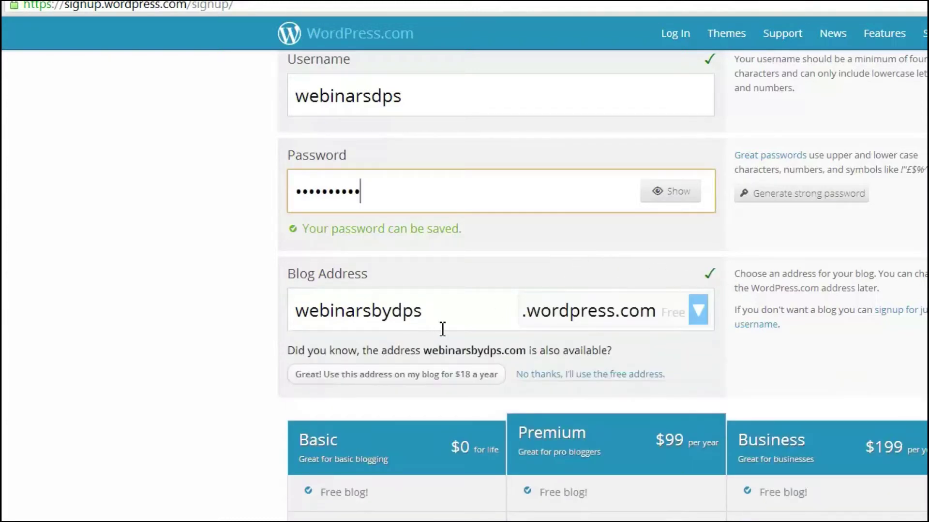
double_click(441, 315)
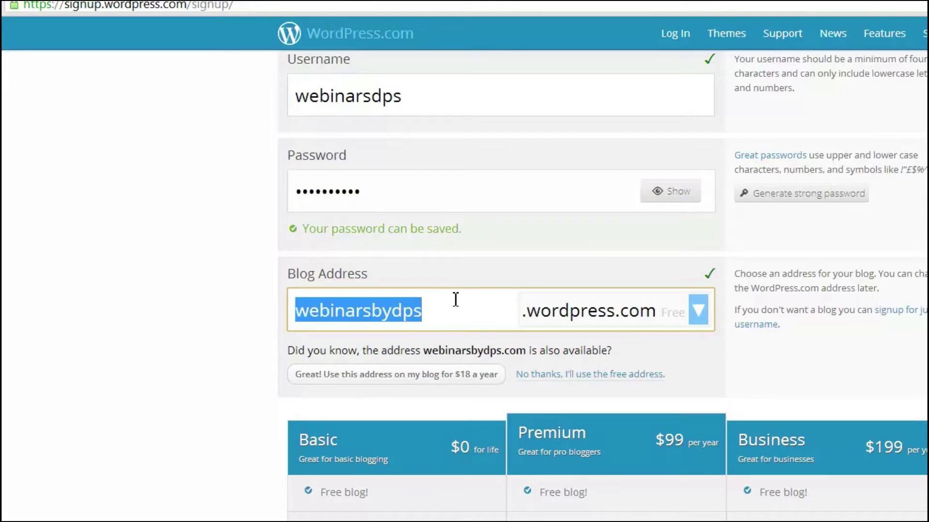
text(dpswebinars)
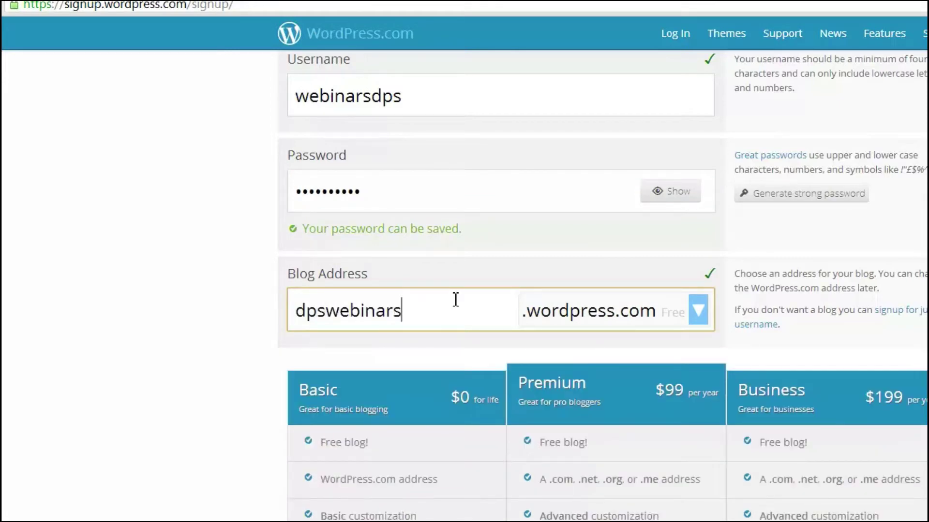
scroll(506, 311, up, 3)
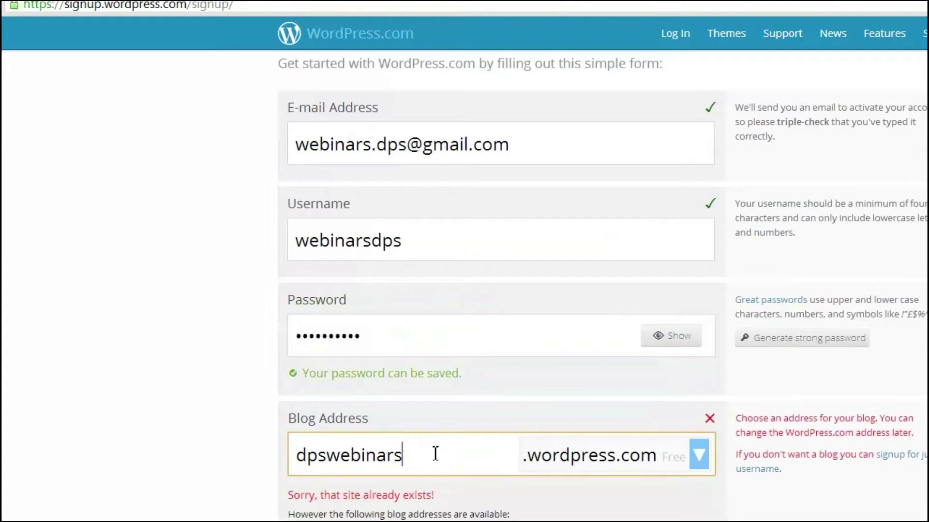
text(1)
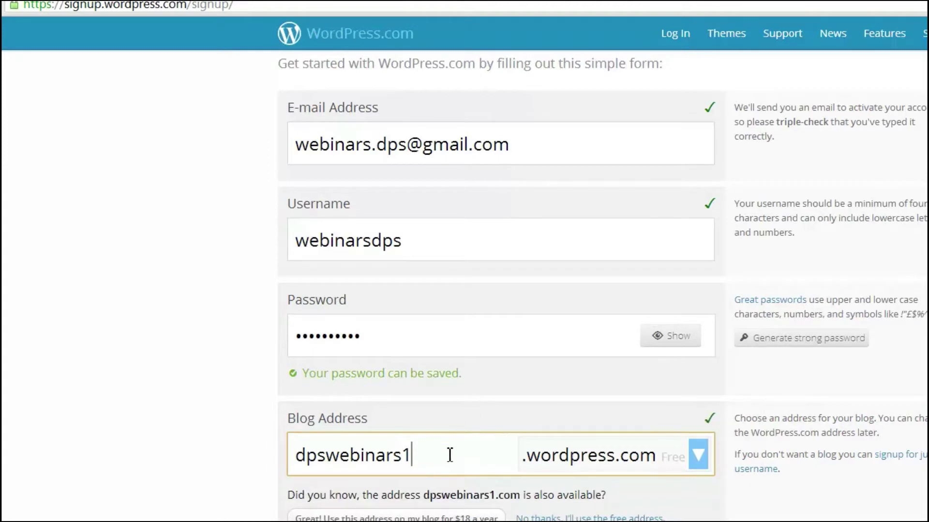
key(ctrl+a)
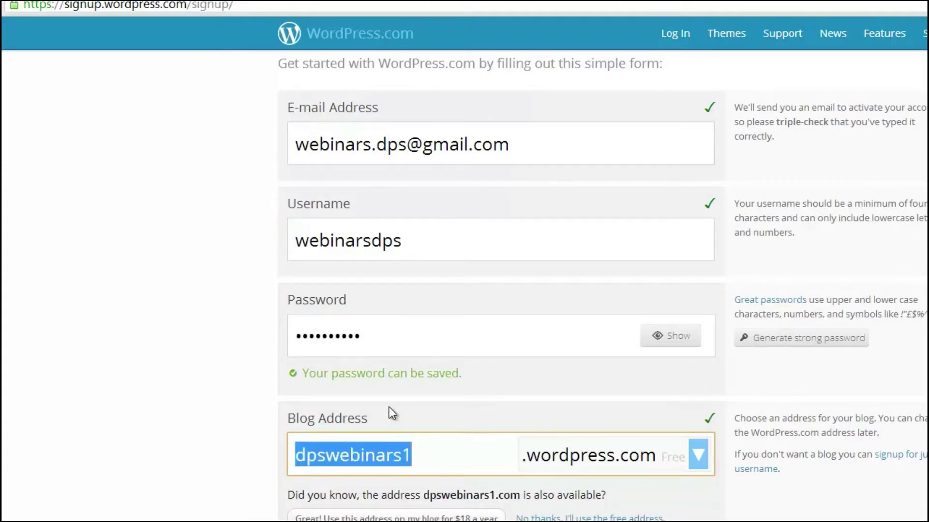
text(webin)
key(BackSpace)
key(BackSpace)
key(BackSpace)
text(binars)
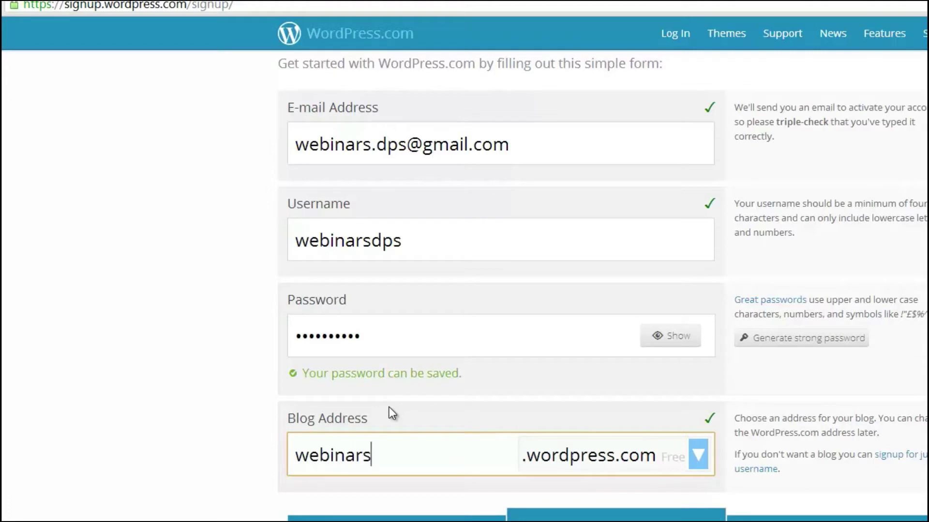
text(dps)
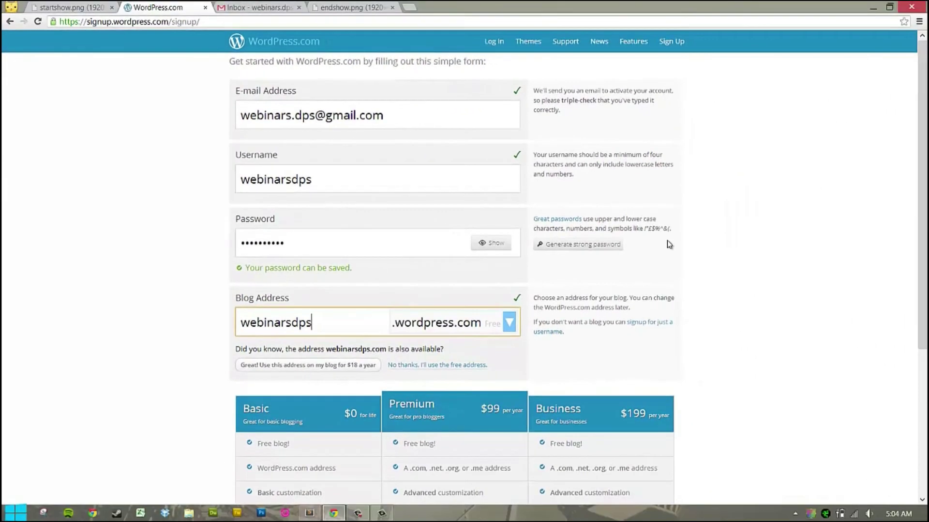
scroll(669, 243, down, 4)
Try the .com domain ending, then switch back to the free .wordpress.com ending.
click(464, 130)
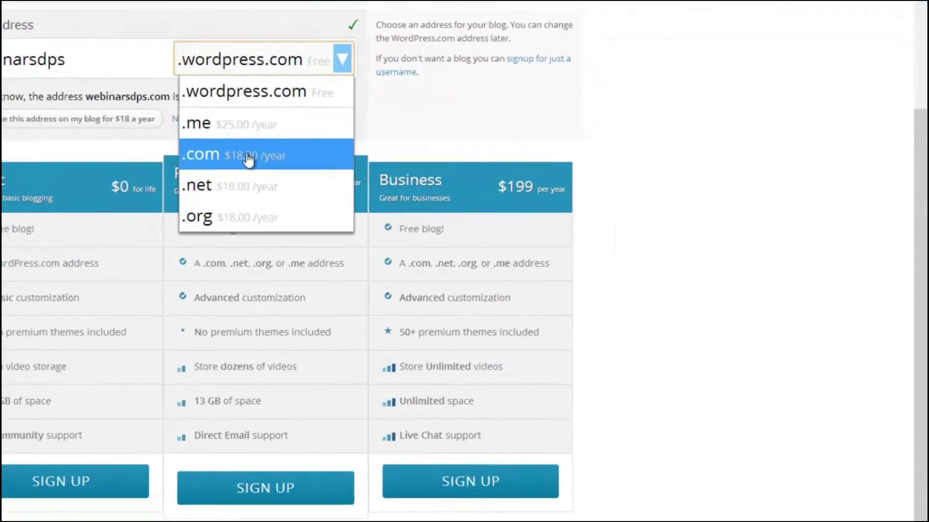
click(249, 157)
click(72, 37)
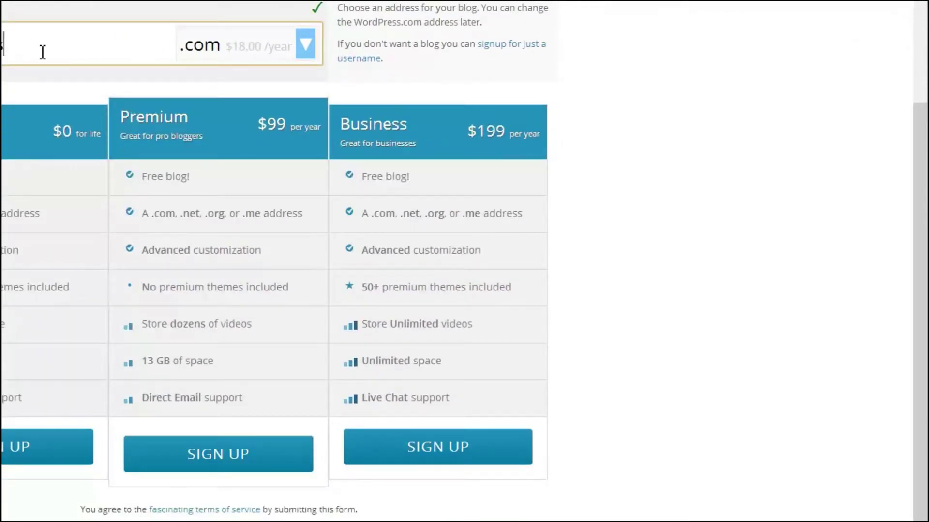
click(262, 61)
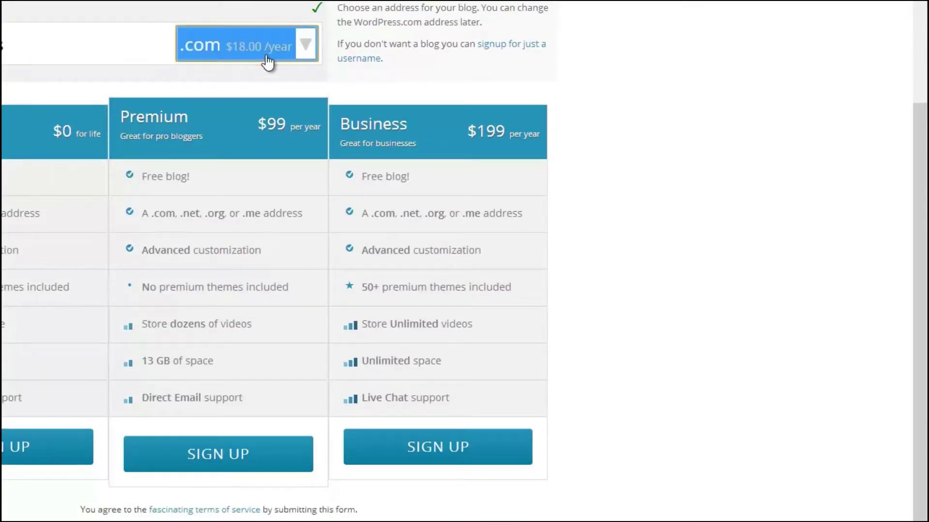
click(266, 62)
click(198, 77)
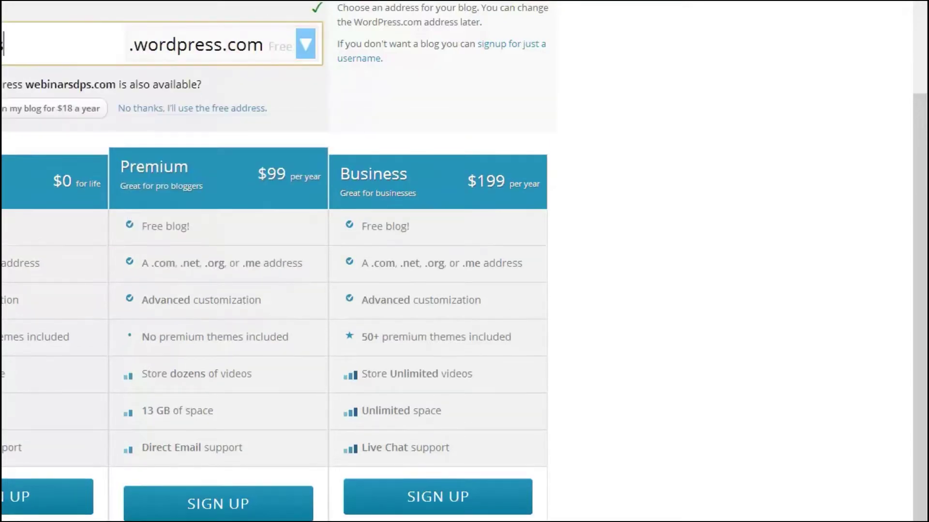
Keep the .wordpress.com address after checking prices and sign up on the free Basic plan.
click(244, 59)
click(223, 48)
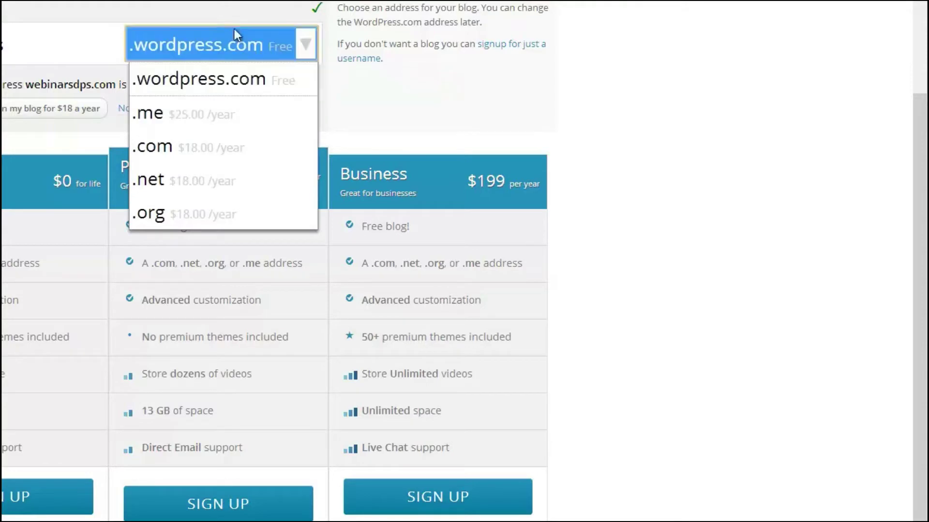
click(172, 3)
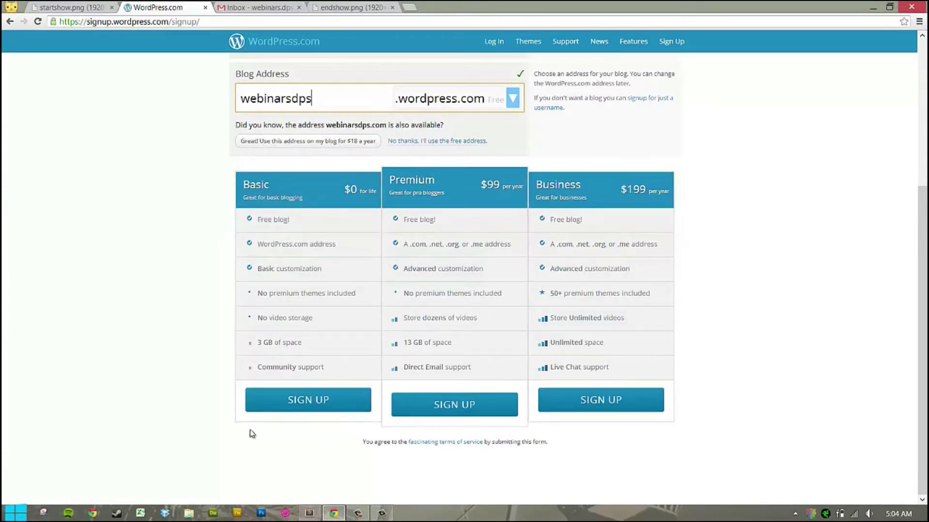
click(295, 410)
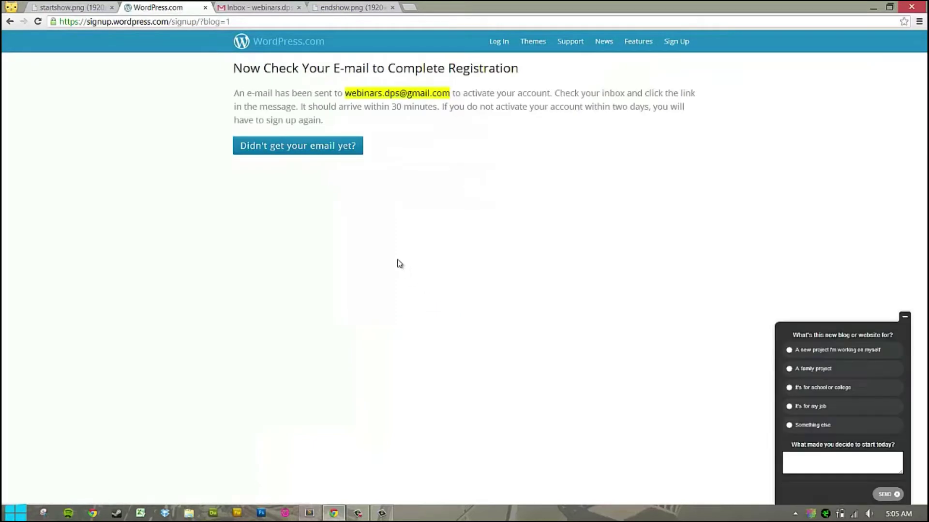
Minimize the blog-purpose survey on the 'Check Your E-mail' page and switch to the Gmail inbox.
click(904, 317)
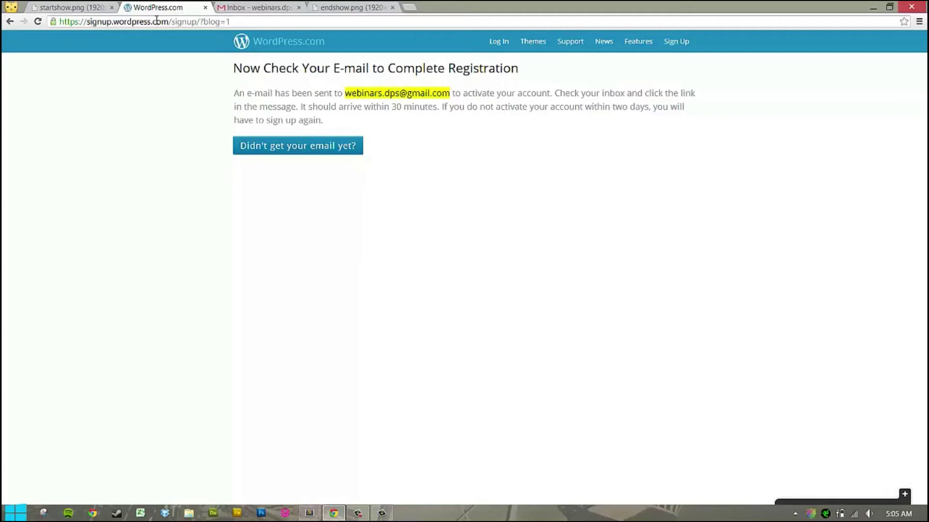
click(248, 5)
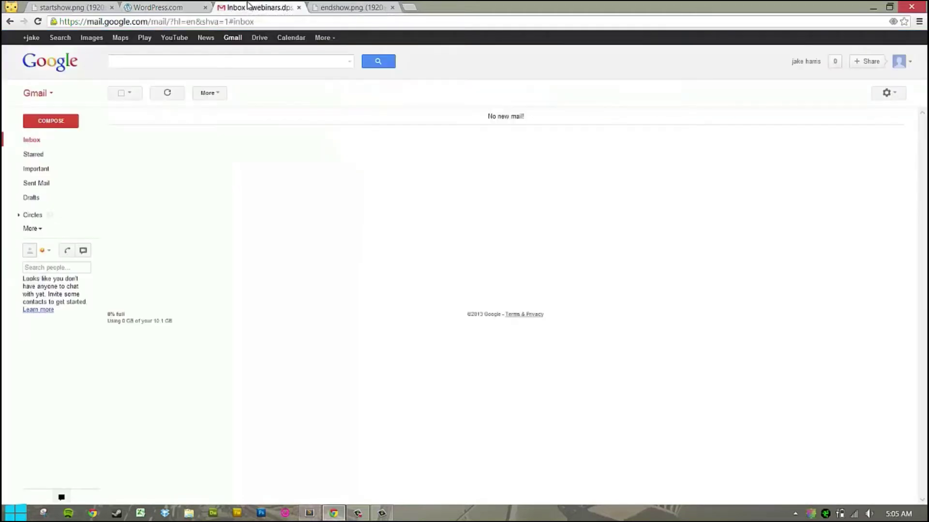
Refresh Gmail, open WordPress.com's 'Activate' e-mail with images shown, and click Activate Blog.
click(58, 143)
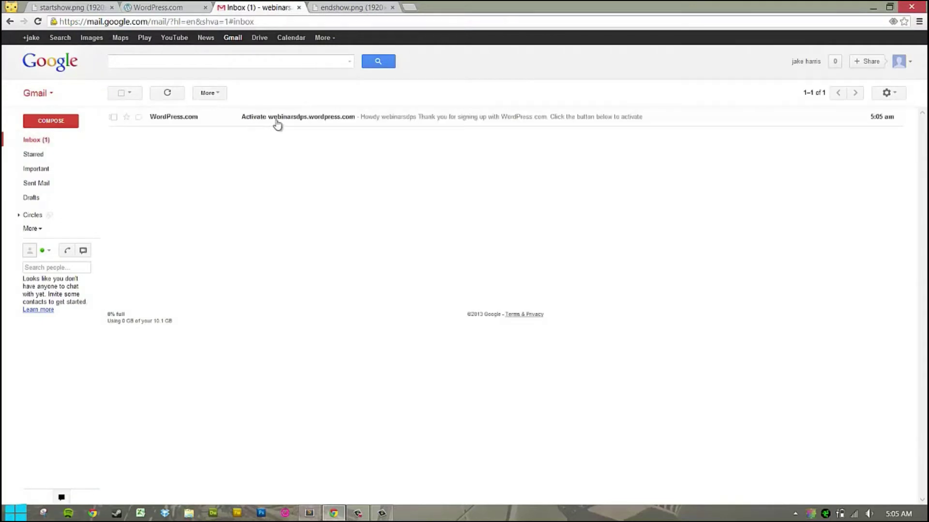
click(319, 125)
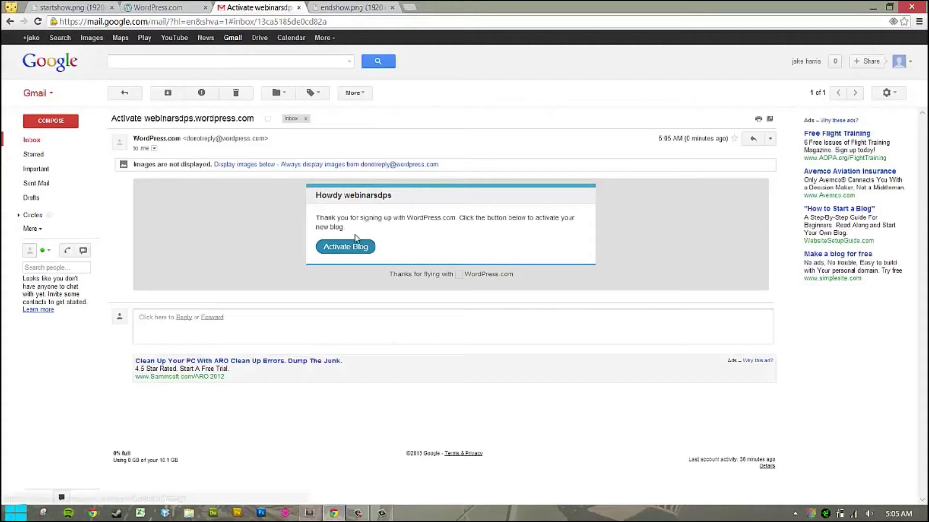
click(247, 165)
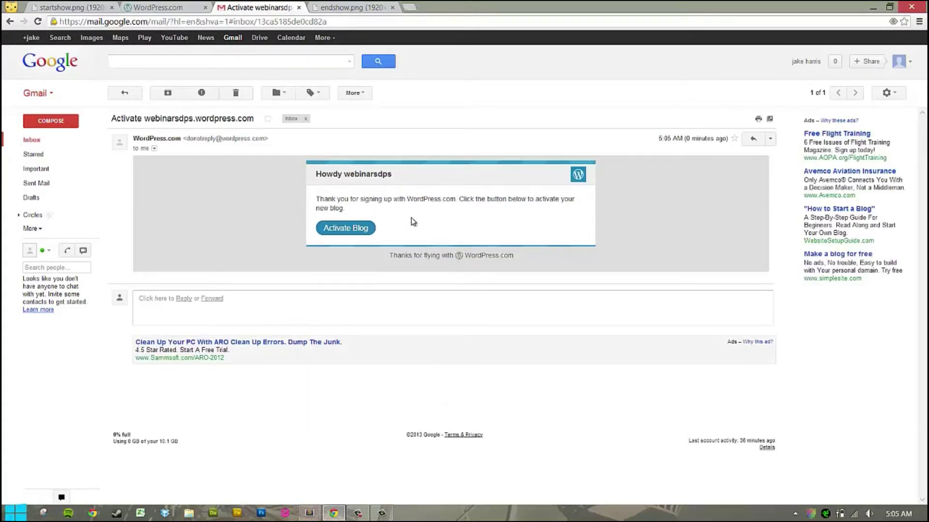
click(361, 231)
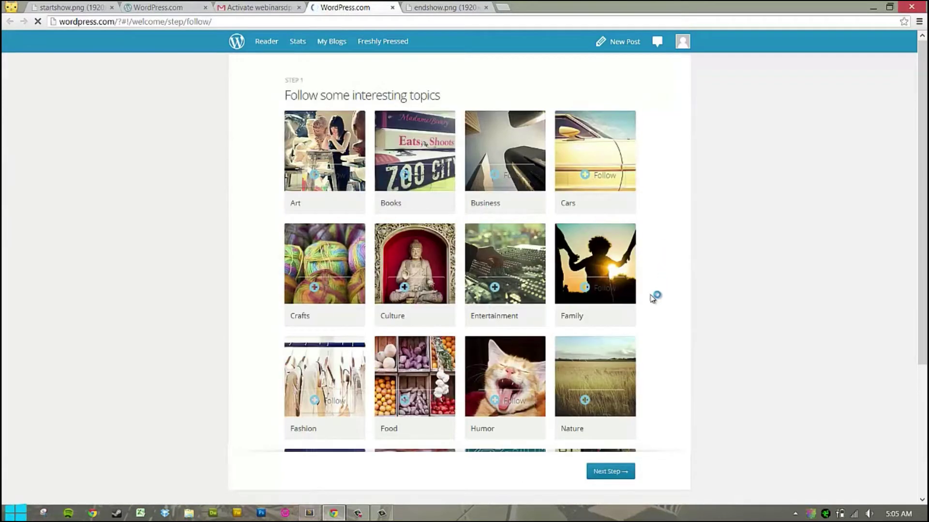
Skim the topic tiles without following any and continue to Follow Your Friends.
scroll(657, 294, down, 4)
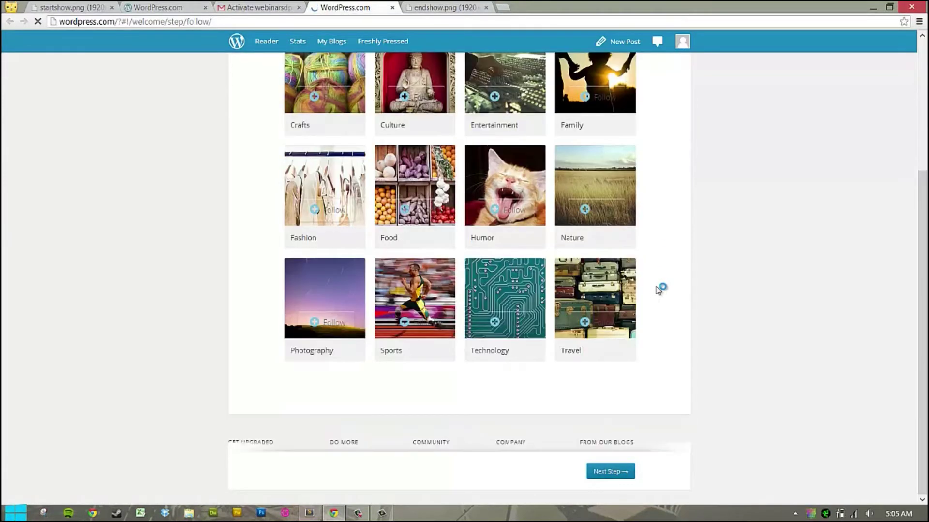
scroll(658, 289, up, 4)
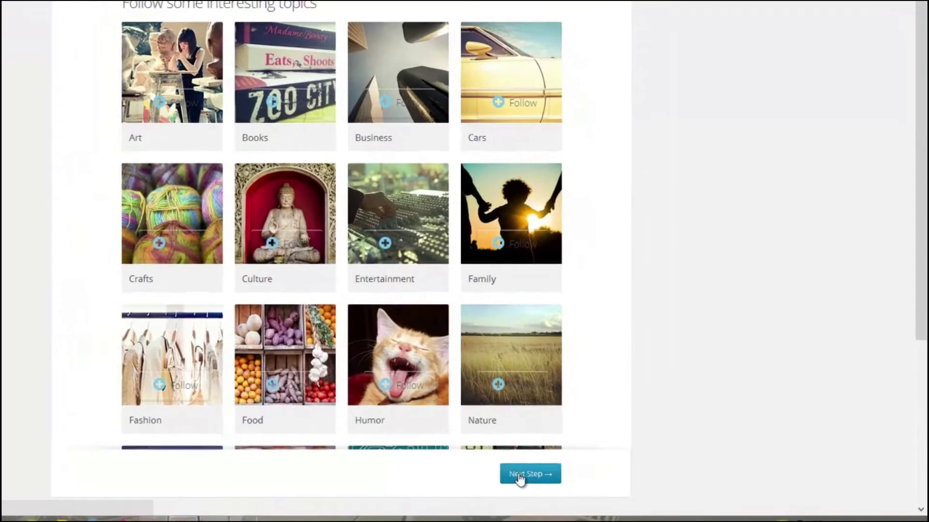
click(519, 477)
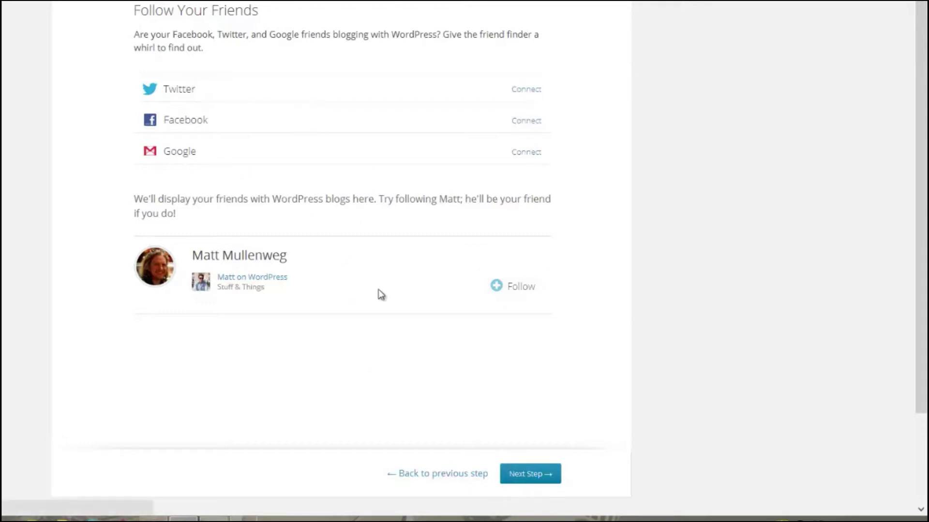
Replace the blog title with 'Webinars by Dynamic Page Solutions'.
click(534, 479)
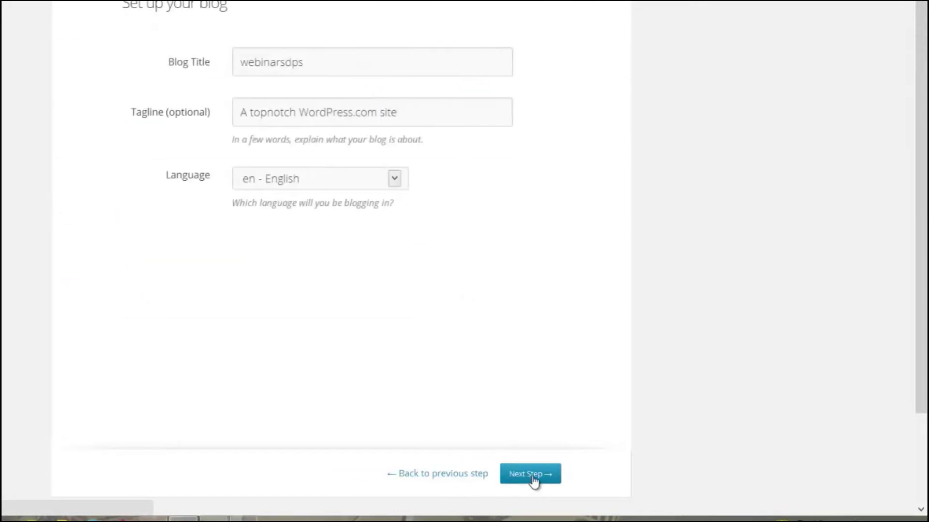
drag(302, 63, 147, 63)
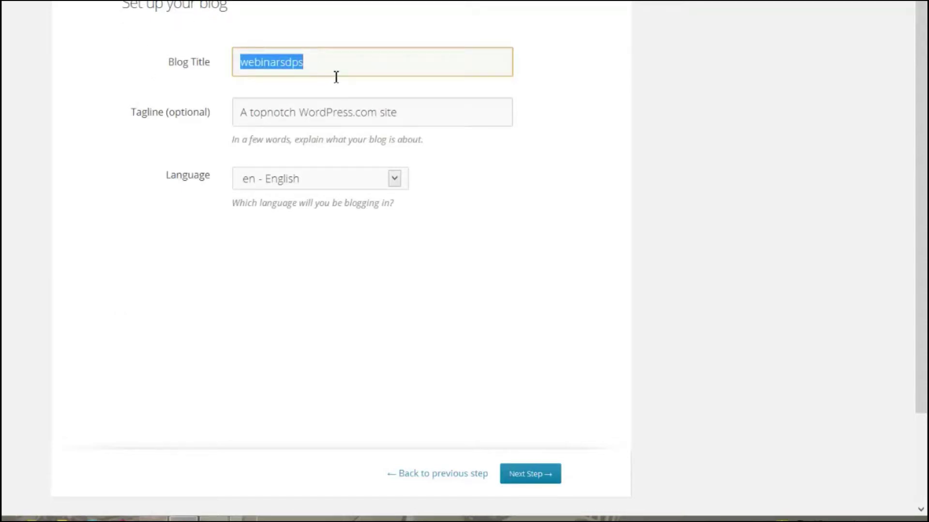
text(W)
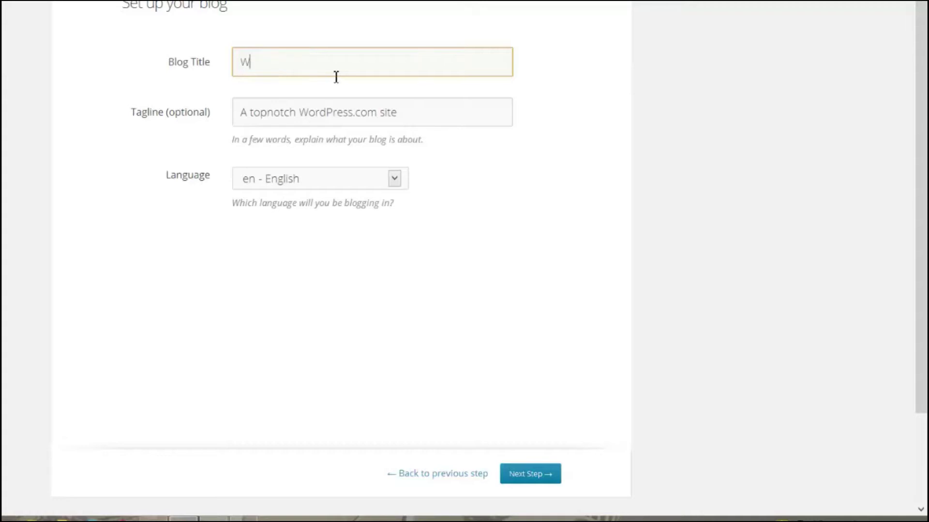
text(ebinars b)
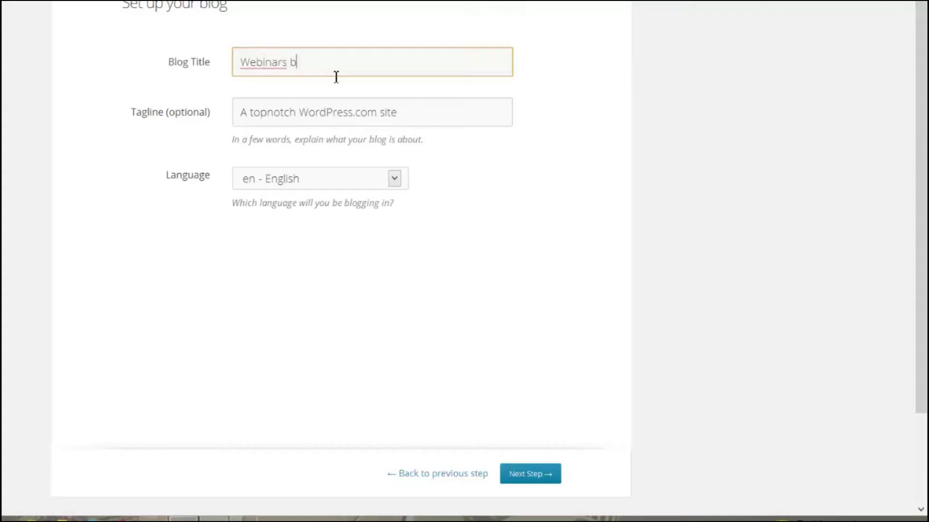
text(y Dynamic Page Solutions)
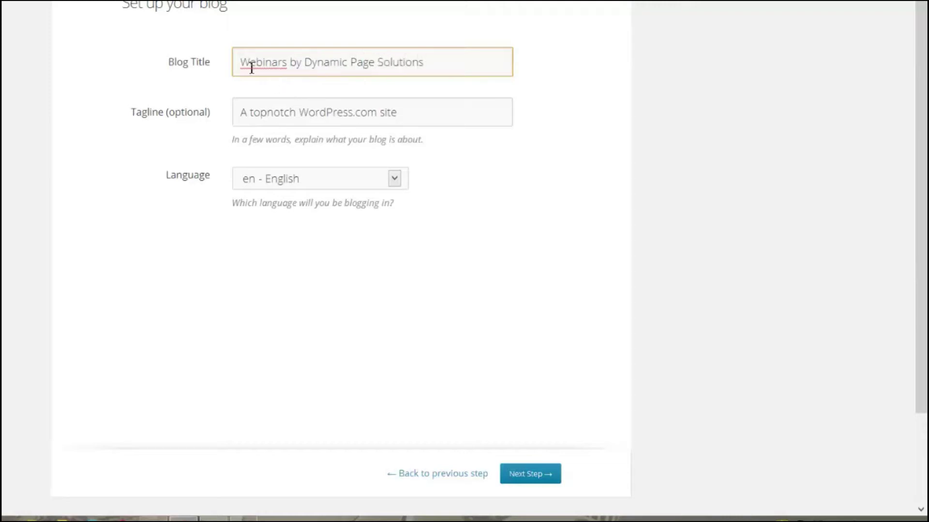
drag(240, 62, 453, 57)
click(453, 60)
key(ctrl+a)
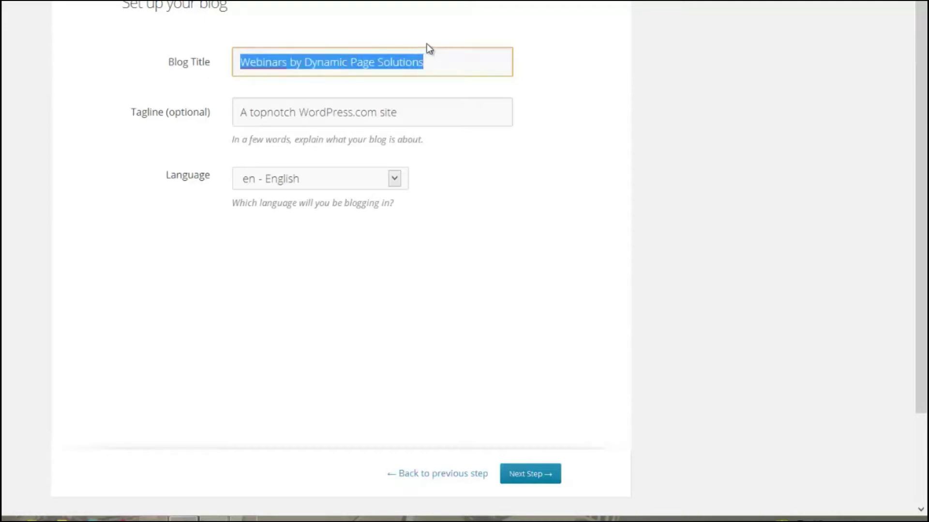
Set the tagline to 'Real Estate technology tutorials from Dynamic Page Solutions' and save.
click(453, 118)
drag(416, 115, 241, 116)
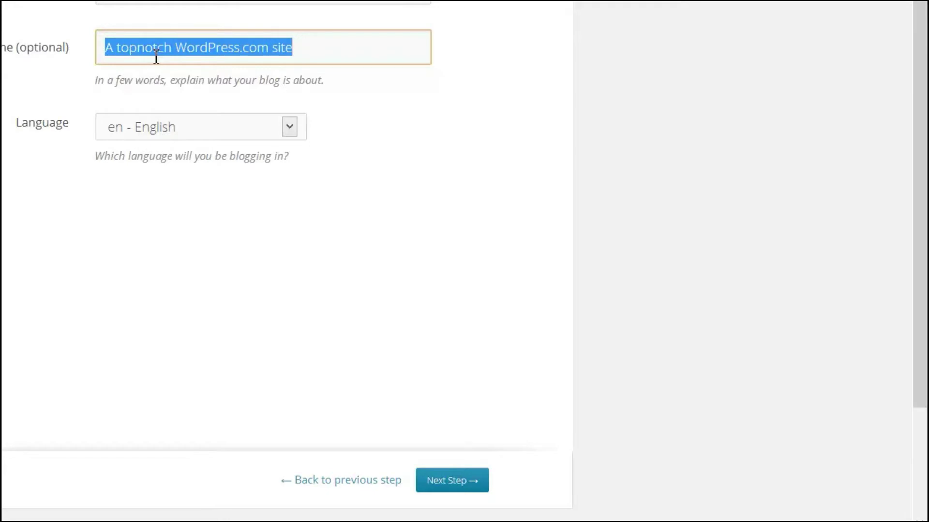
drag(157, 57, 156, 57)
key(BackSpace)
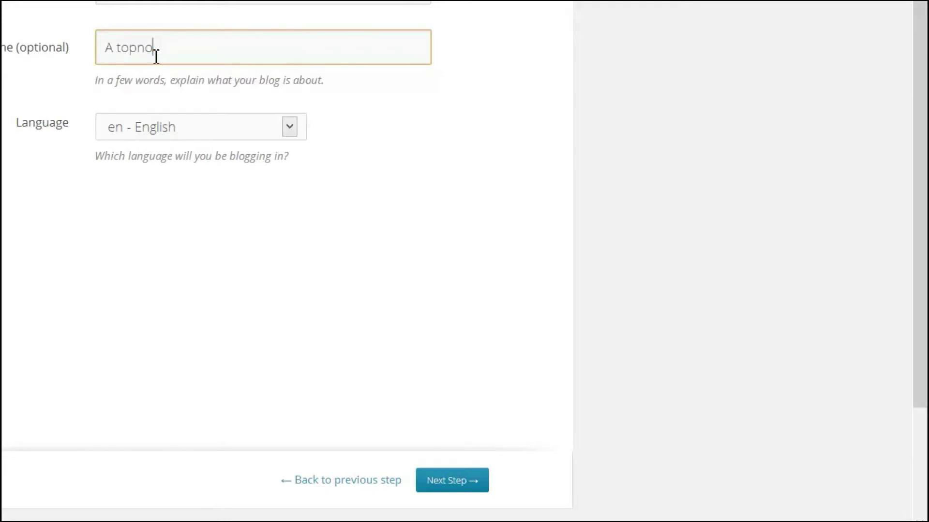
key(BackSpace)
key(BackSpace)
key(BackSpace)
key(BackSpace)
key(BackSpace)
key(BackSpace)
key(BackSpace)
text(Real Estate)
text( technology)
text( tutorials b)
text(from Dynamic Page Solutions)
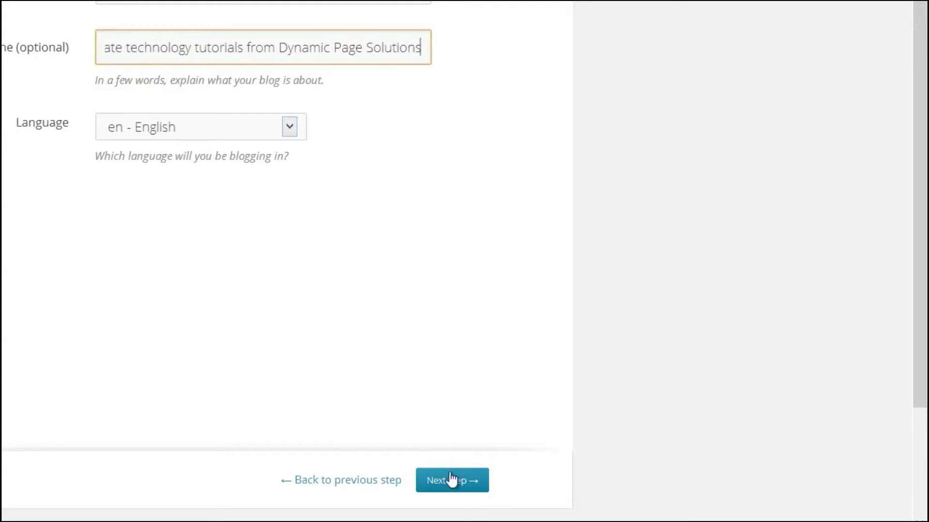
click(469, 486)
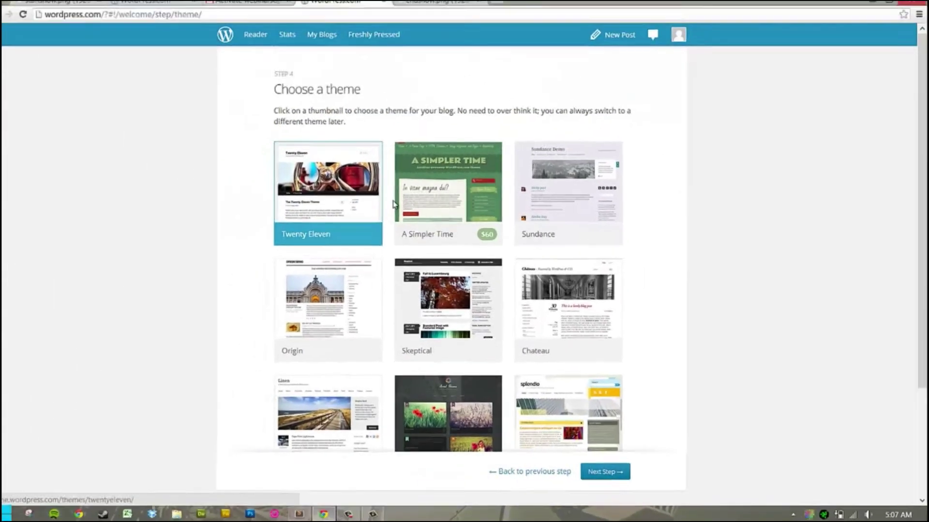
Skip the theme chooser, go to My Blogs, and open the Webinars blog's front page.
scroll(275, 148, down, 3)
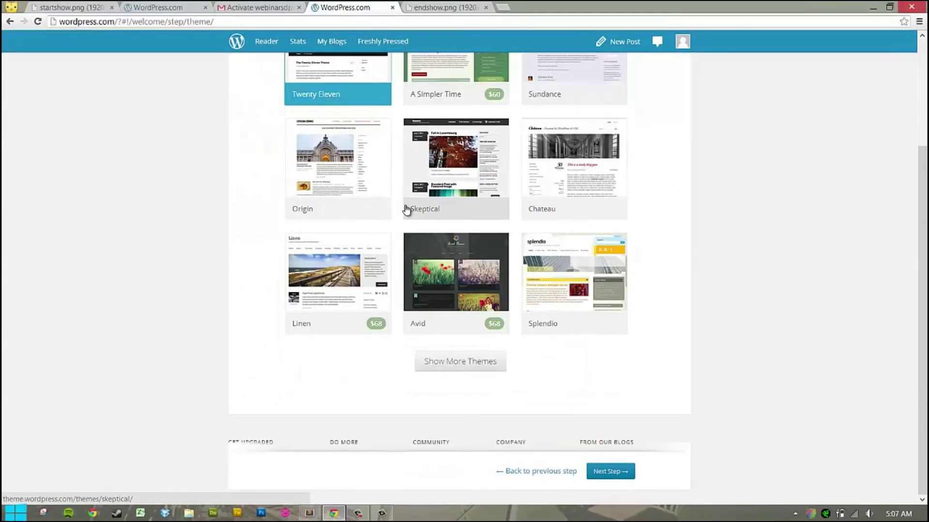
scroll(404, 258, up, 1)
scroll(559, 307, up, 2)
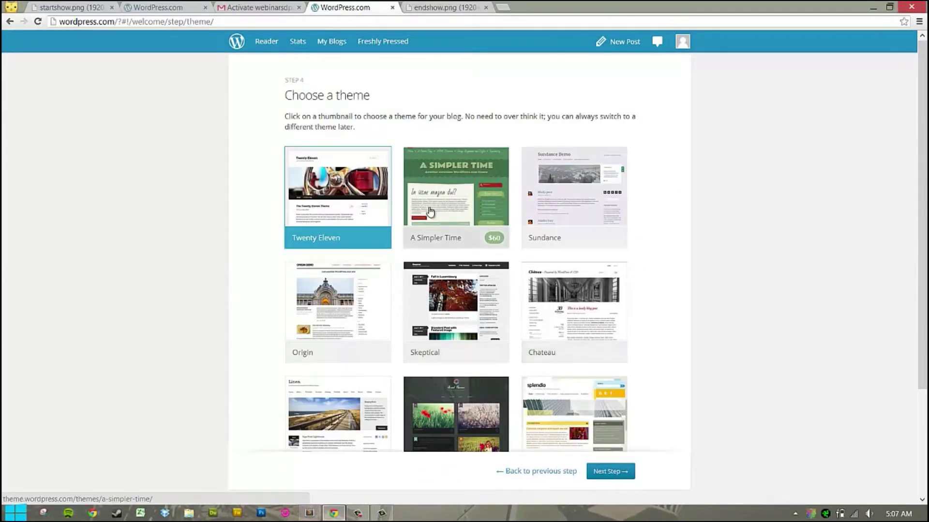
scroll(651, 347, down, 3)
scroll(476, 366, up, 3)
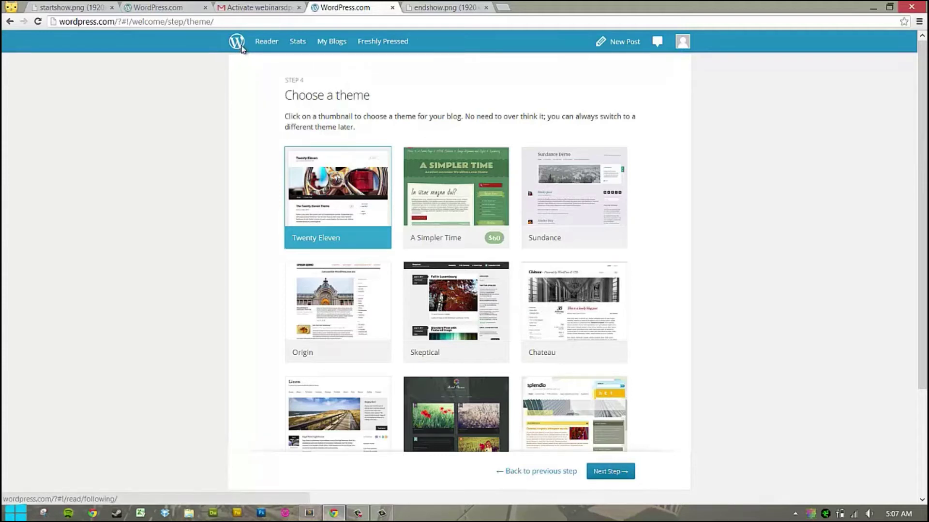
click(327, 44)
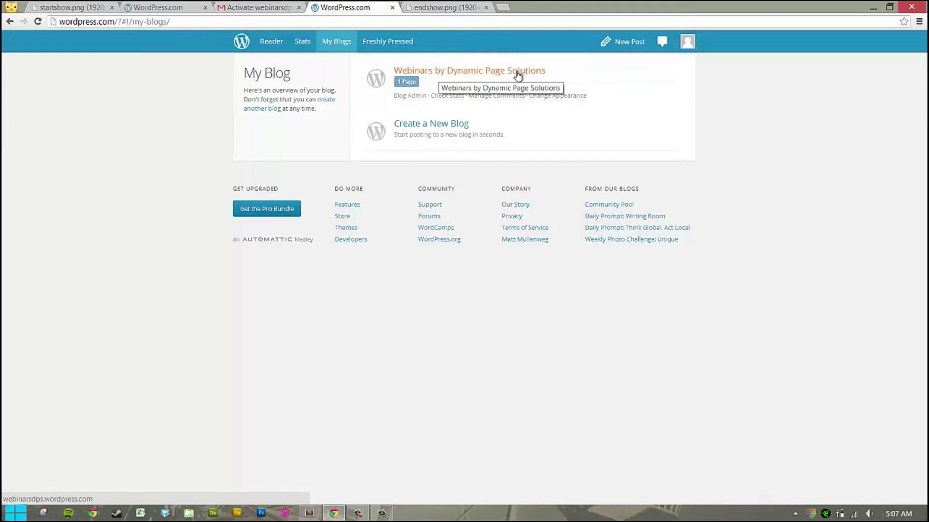
click(468, 76)
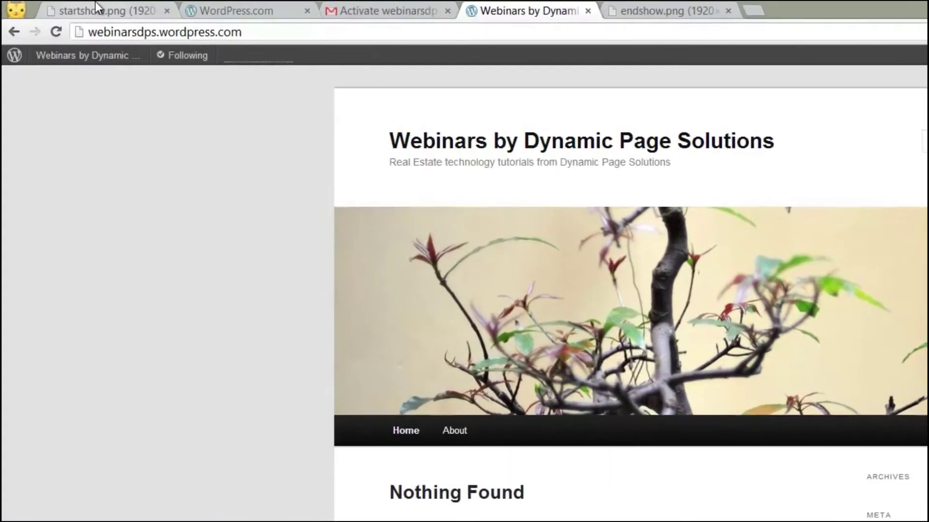
Close the startshow slide, signup and activation e-mail tabs, then open the blog's dashboard.
click(69, 7)
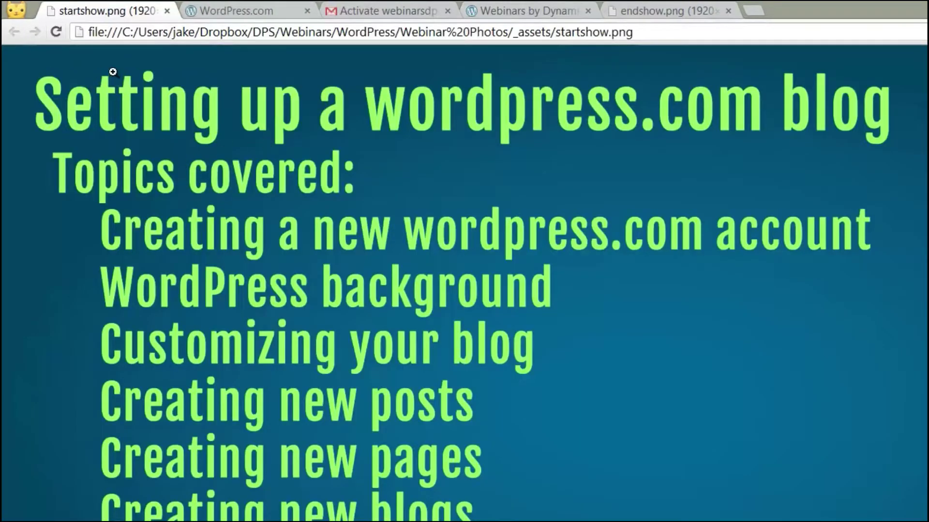
click(167, 11)
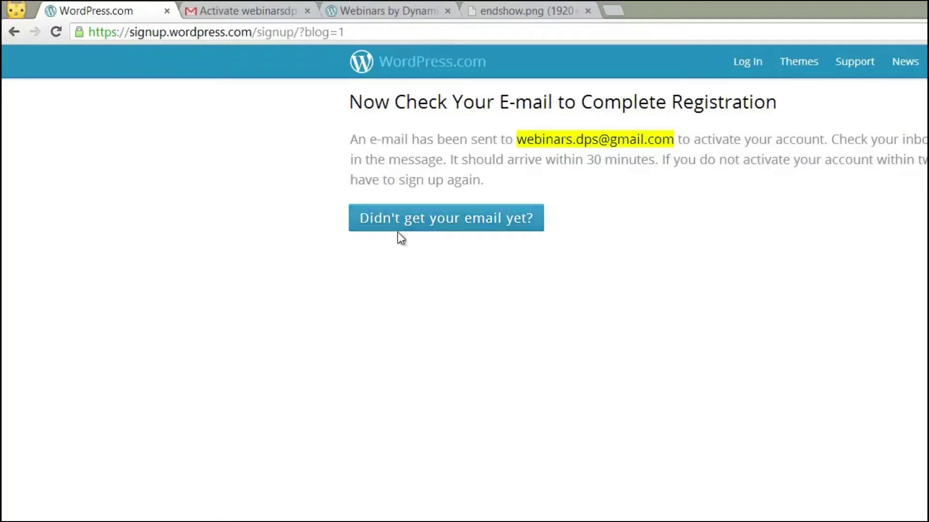
click(180, 12)
click(167, 11)
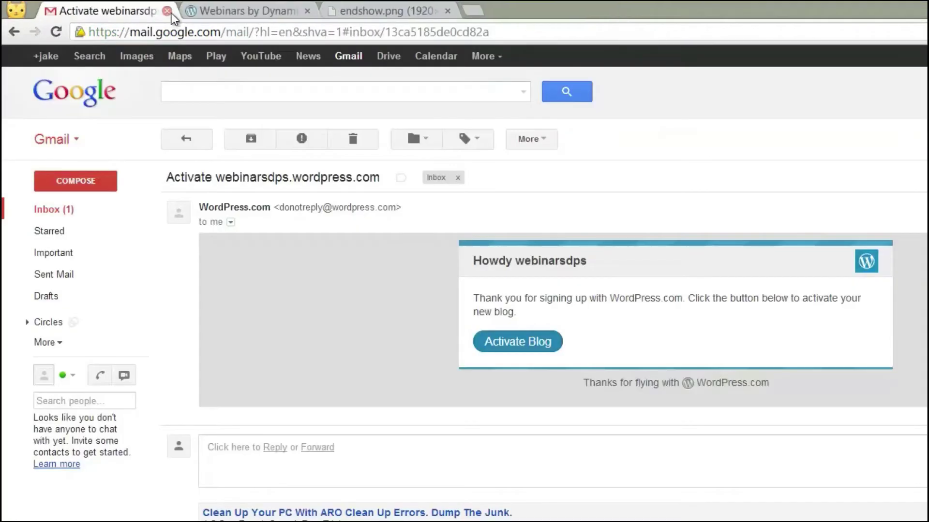
click(167, 10)
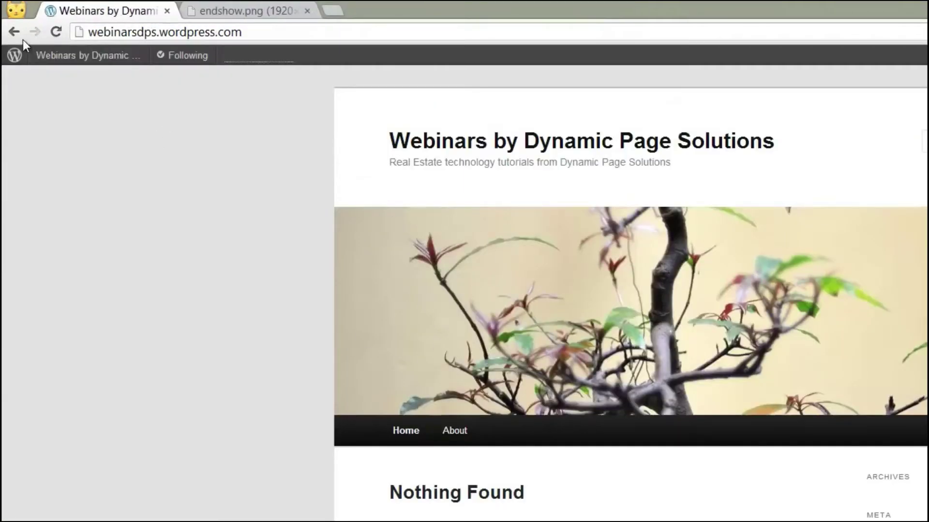
mouse_move(63, 60)
click(88, 87)
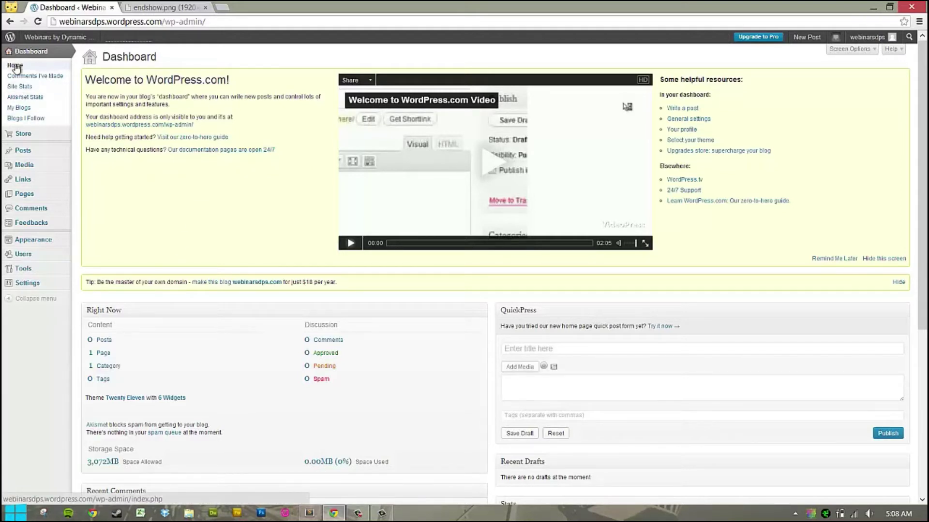
Reload the Dashboard home, browse the sidebar menus, and open Appearance's Themes page.
scroll(31, 155, down, 3)
scroll(44, 158, up, 3)
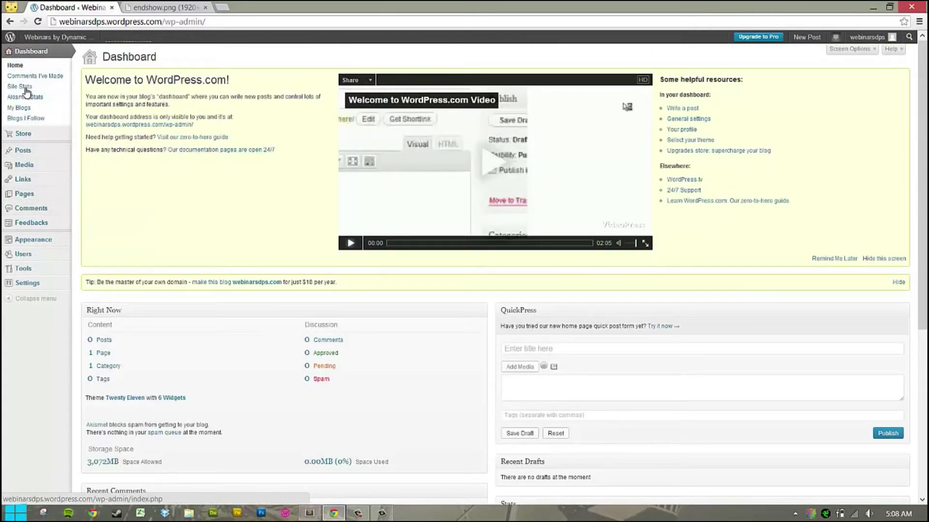
mouse_move(31, 138)
click(25, 67)
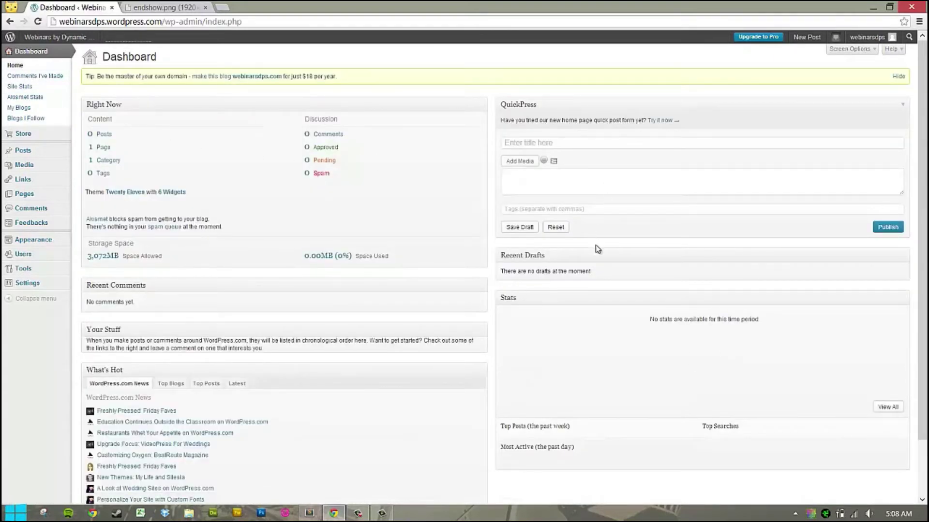
scroll(593, 250, down, 1)
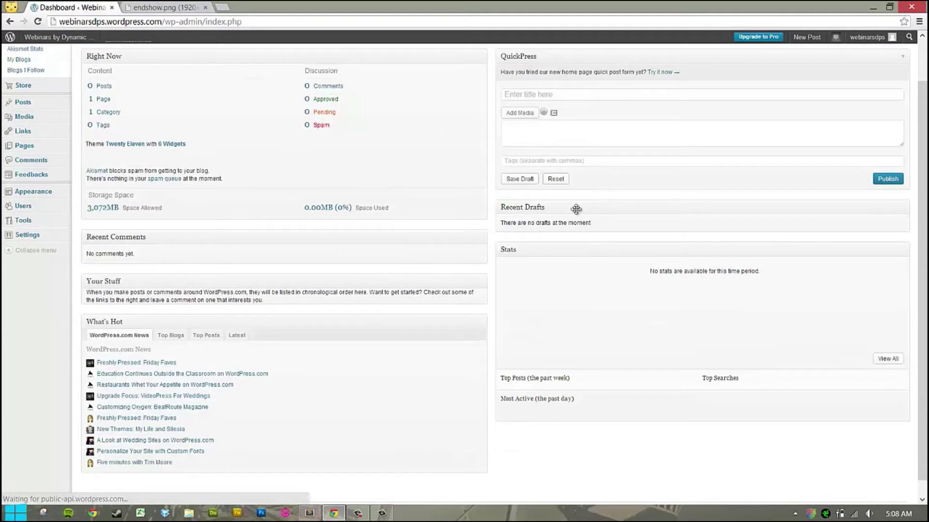
scroll(133, 213, up, 1)
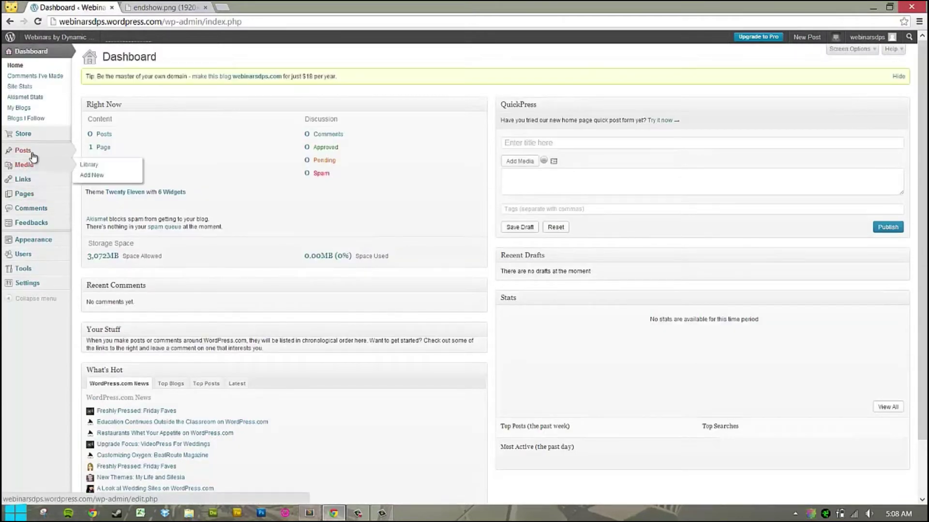
mouse_move(24, 153)
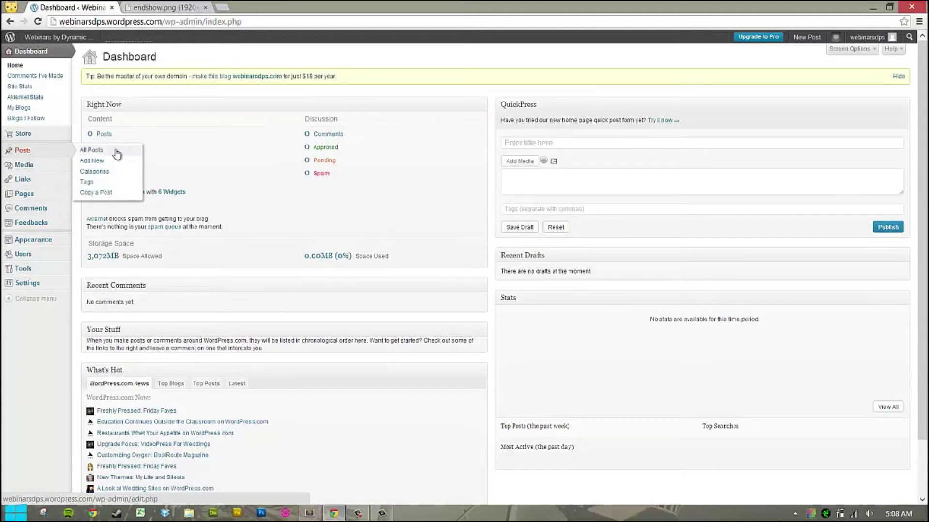
mouse_move(29, 172)
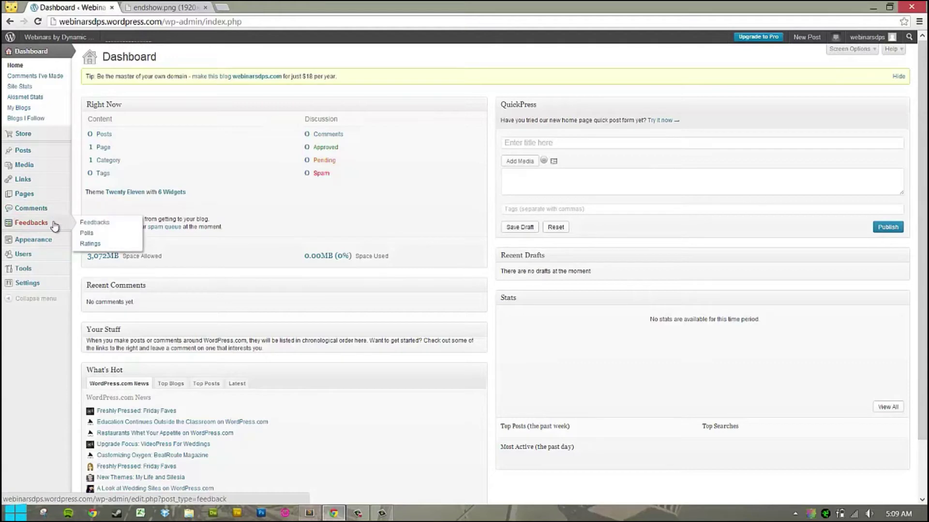
mouse_move(30, 226)
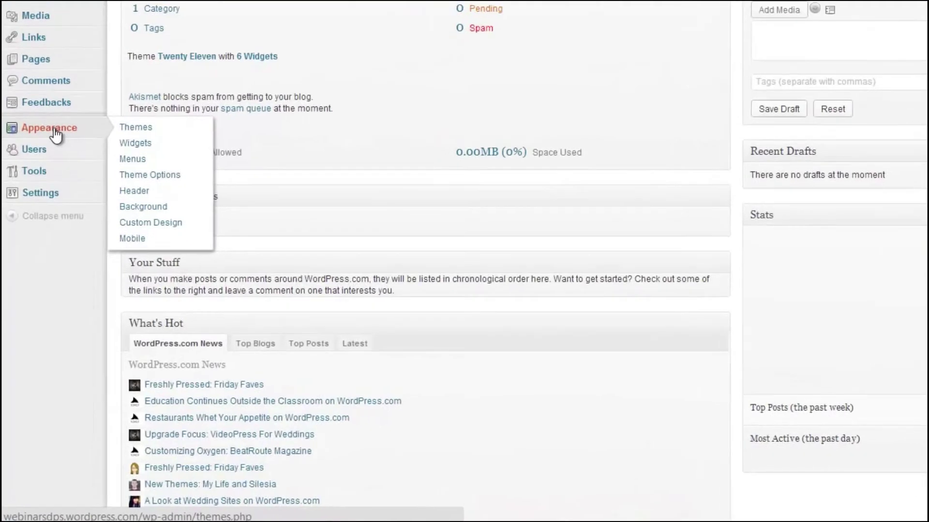
click(56, 136)
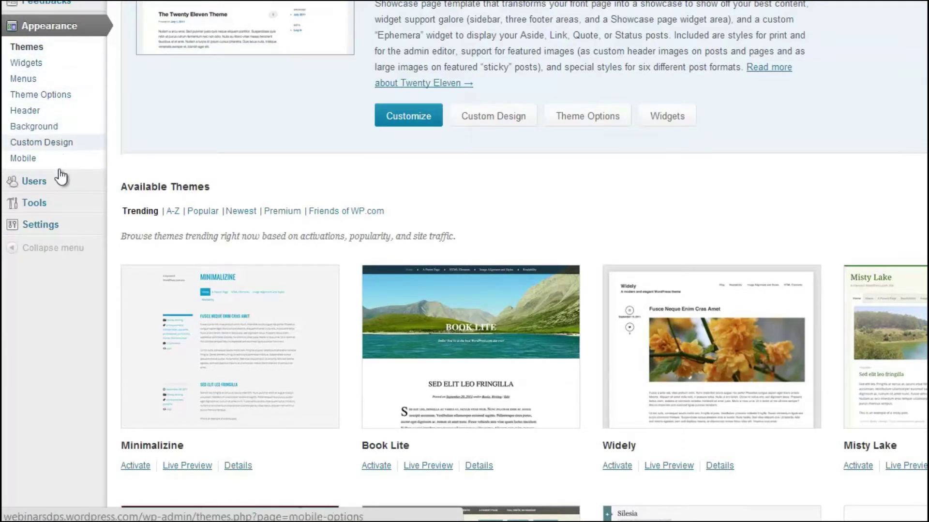
Open the blog's home page in a new tab from the admin bar site link.
click(78, 55)
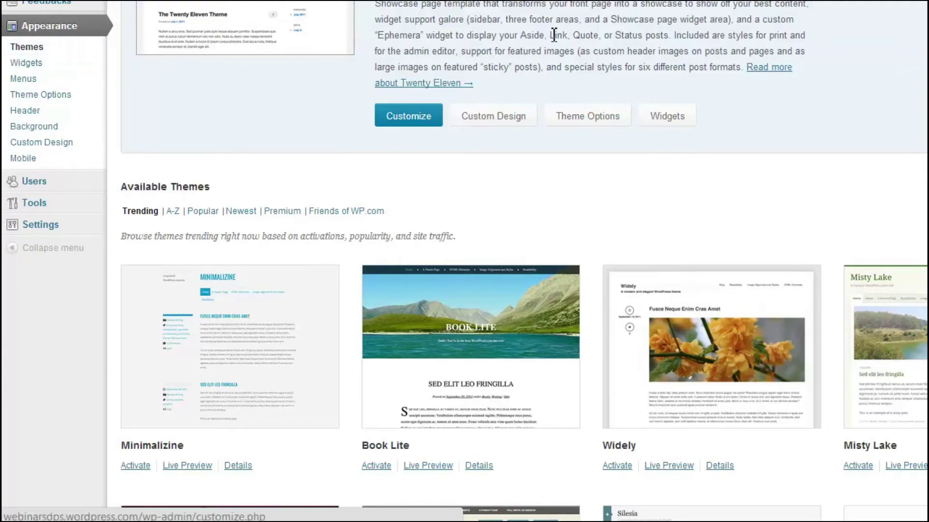
scroll(474, 72, down, 5)
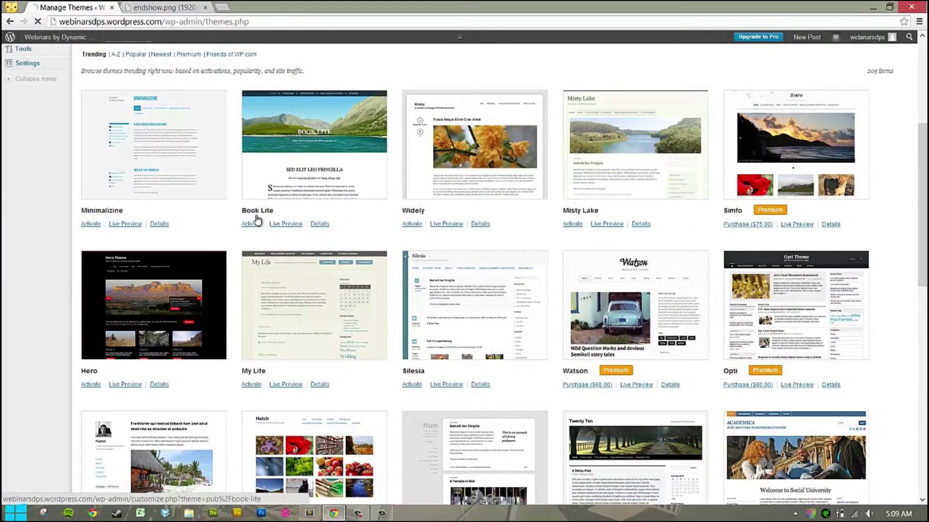
scroll(276, 220, down, 3)
scroll(290, 227, up, 8)
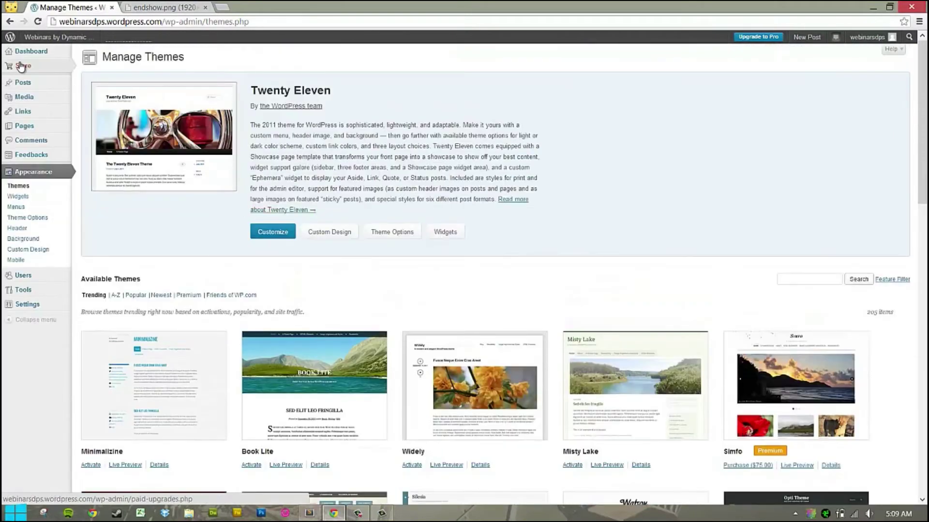
right_click(47, 37)
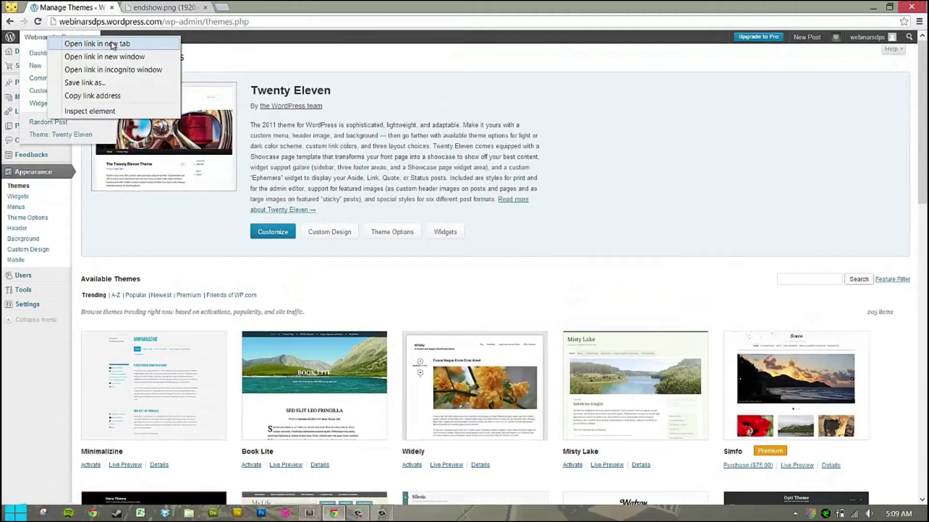
key(Escape)
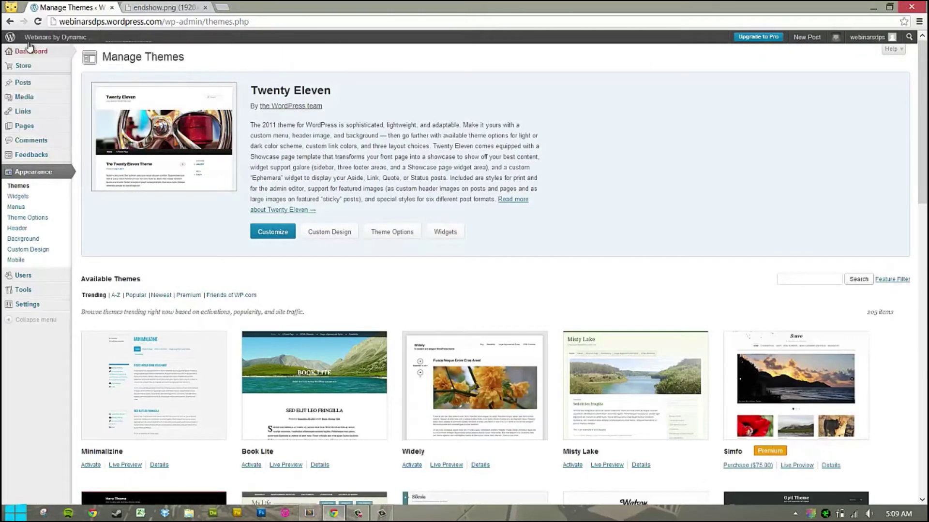
right_click(66, 37)
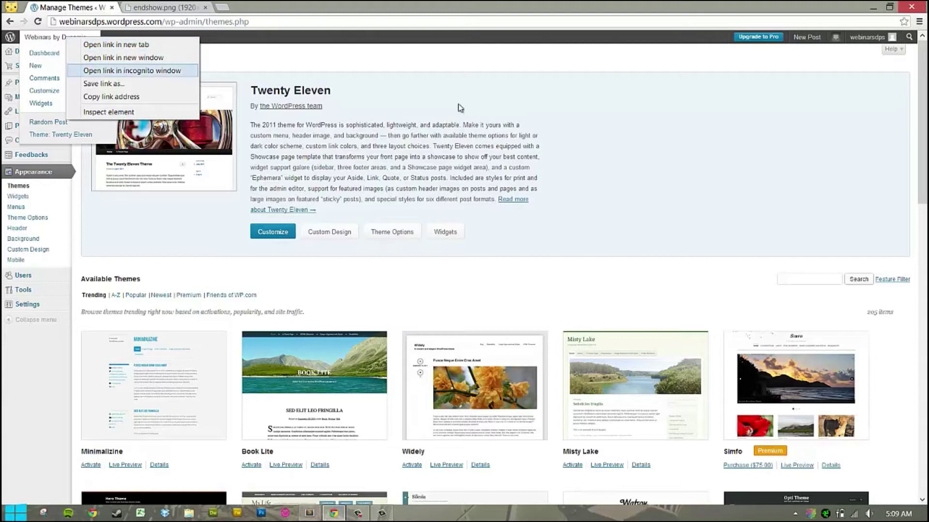
click(142, 44)
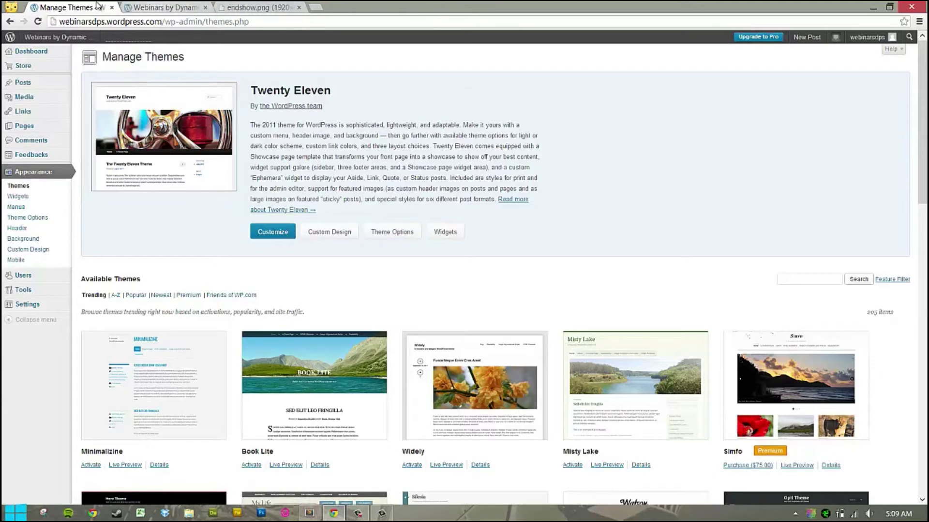
click(160, 7)
click(109, 13)
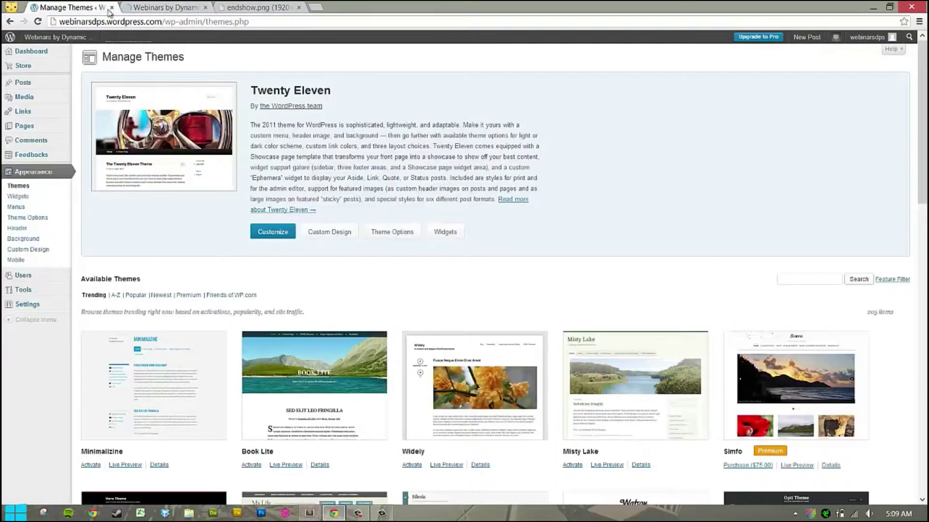
click(142, 8)
click(89, 8)
click(144, 7)
click(73, 8)
Find Quintus in the Themes list and activate it as the current theme.
scroll(271, 142, down, 4)
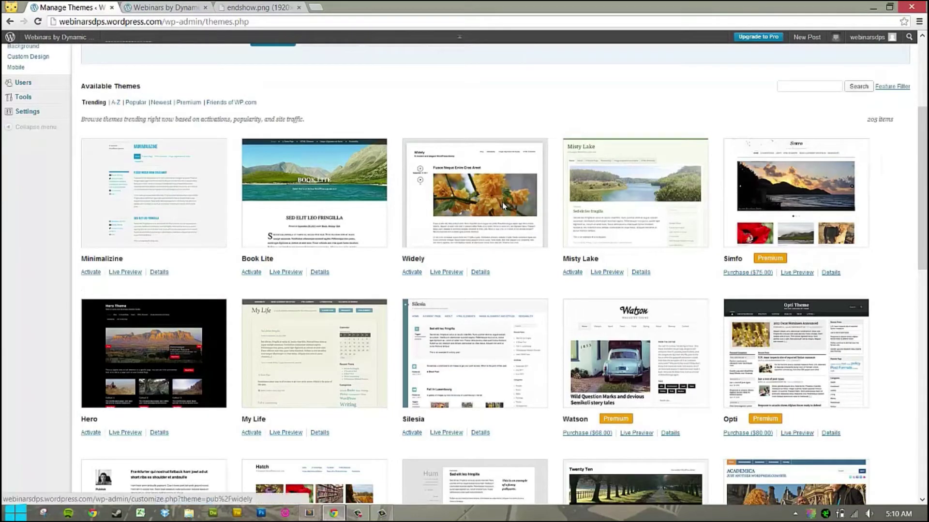
scroll(502, 204, down, 8)
scroll(501, 208, down, 9)
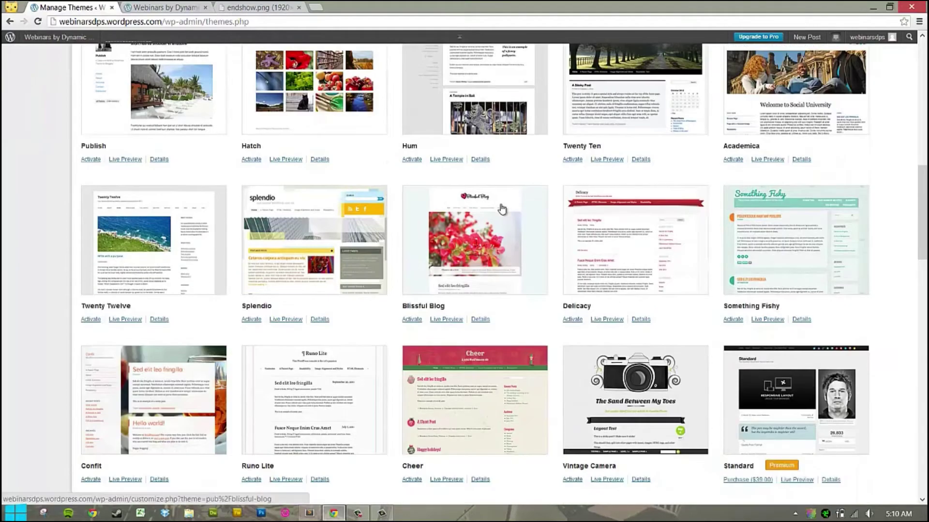
scroll(503, 208, down, 8)
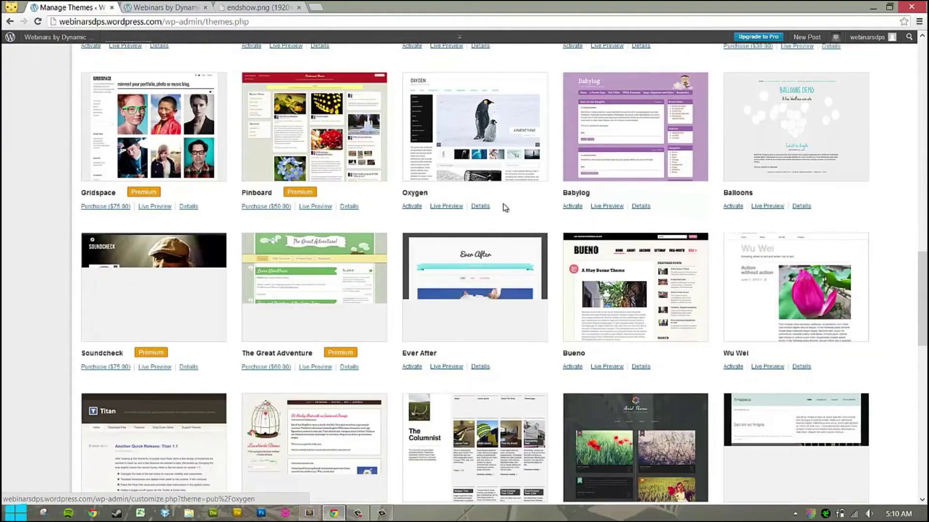
scroll(502, 209, down, 4)
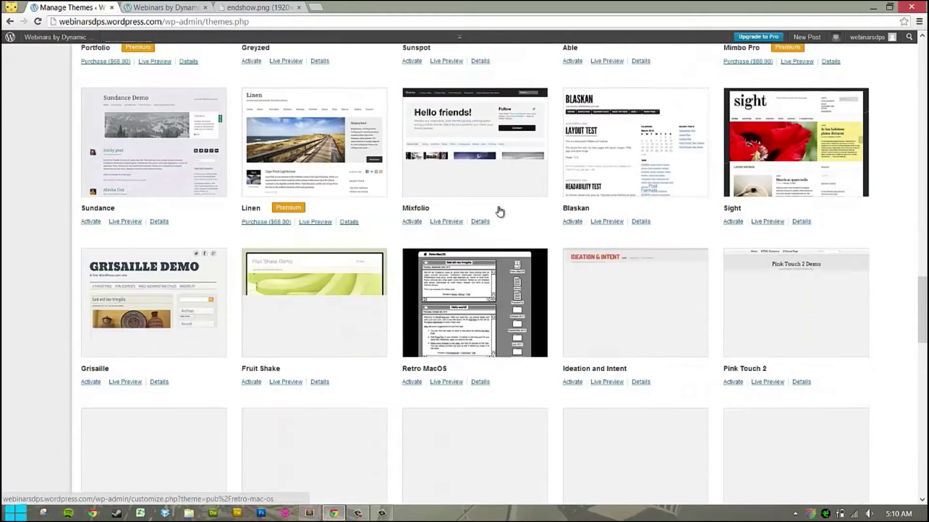
scroll(498, 207, down, 1)
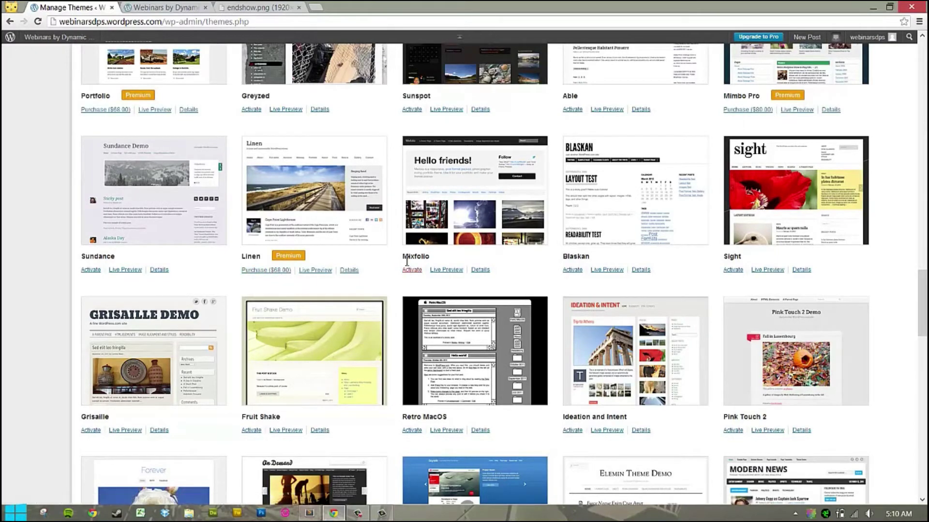
scroll(407, 261, up, 3)
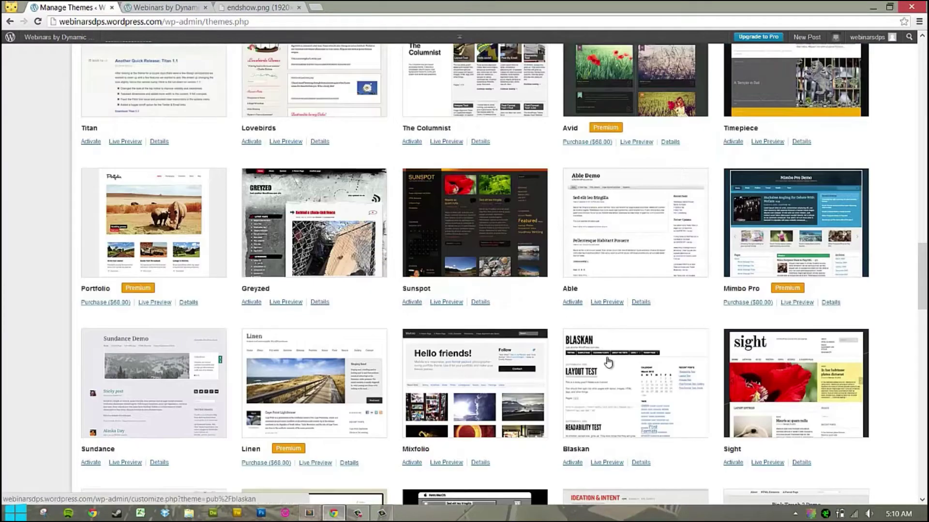
scroll(580, 338, down, 5)
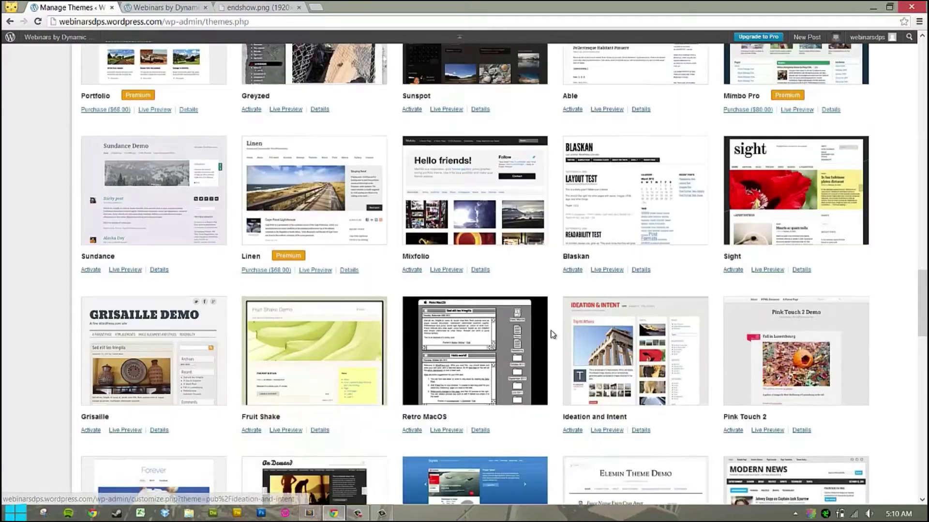
scroll(139, 281, down, 2)
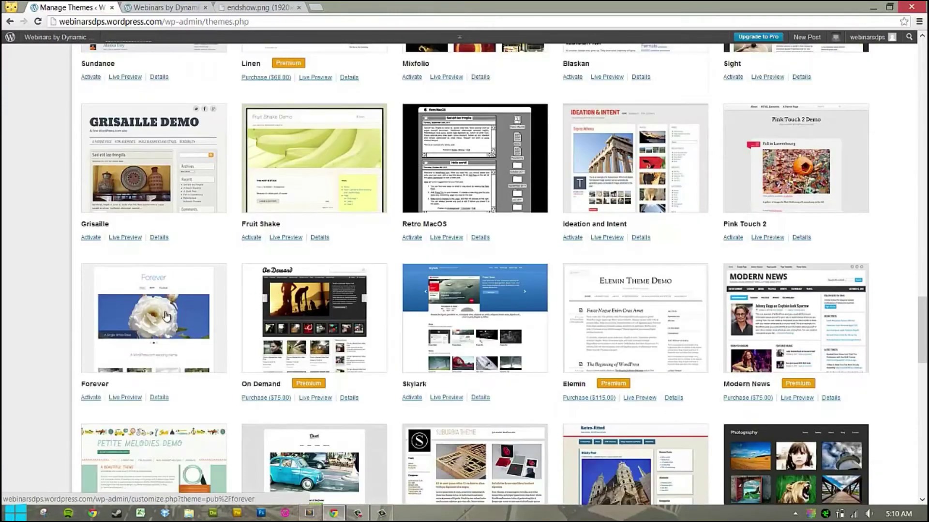
scroll(680, 332, down, 10)
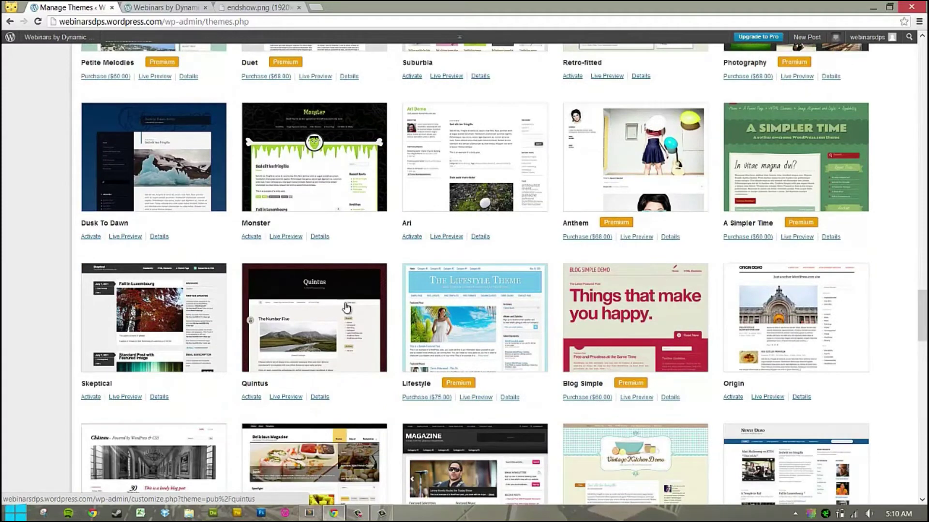
click(251, 397)
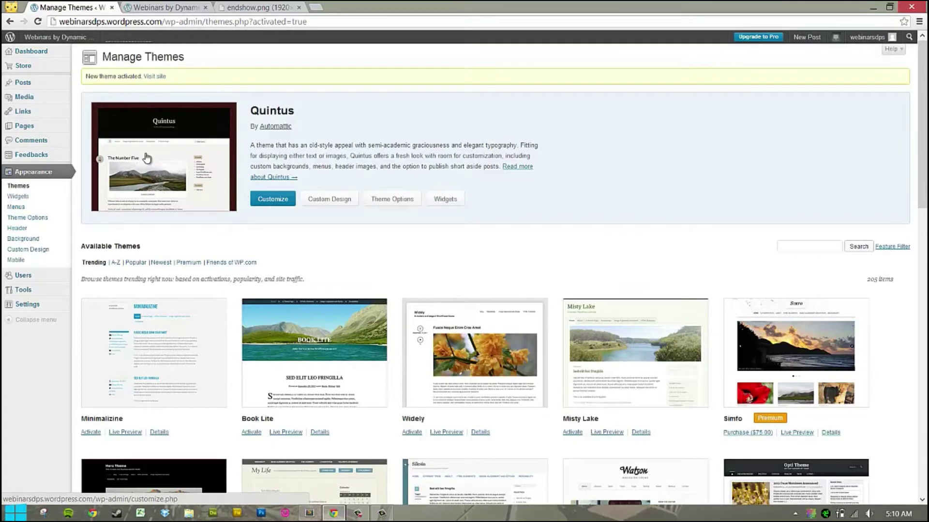
Open the Quintus theme in the customizer, then go back through browser history to the Dashboard.
click(153, 148)
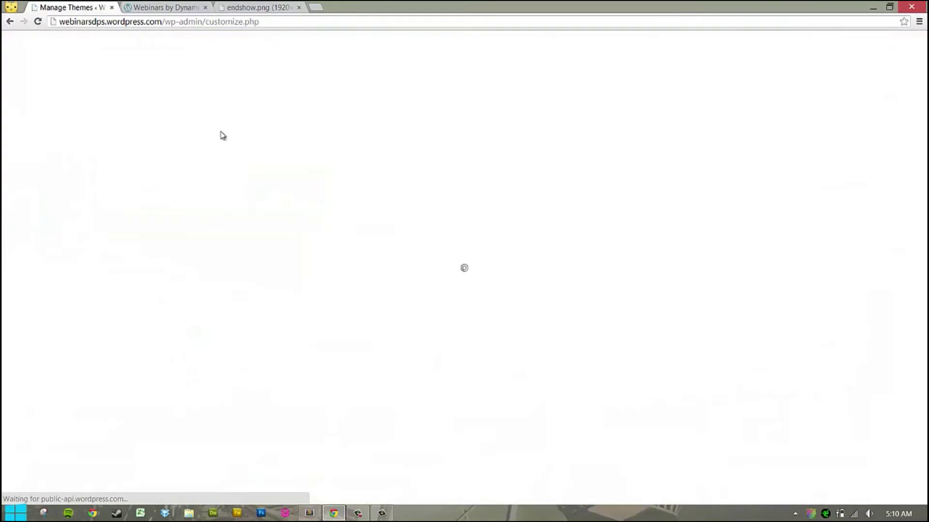
click(10, 22)
click(10, 22)
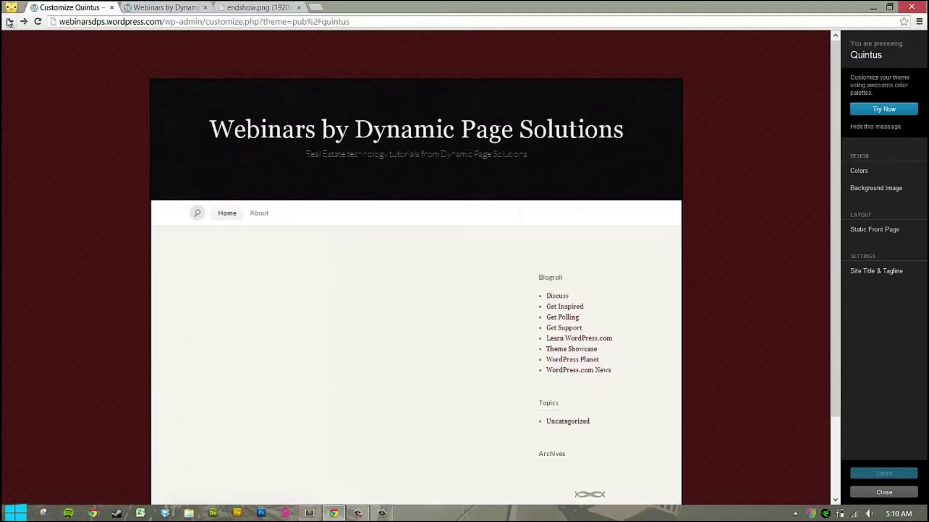
click(9, 22)
click(11, 23)
click(11, 23)
click(24, 21)
Browse the Themes page and open a preview of the My Life theme.
mouse_move(41, 243)
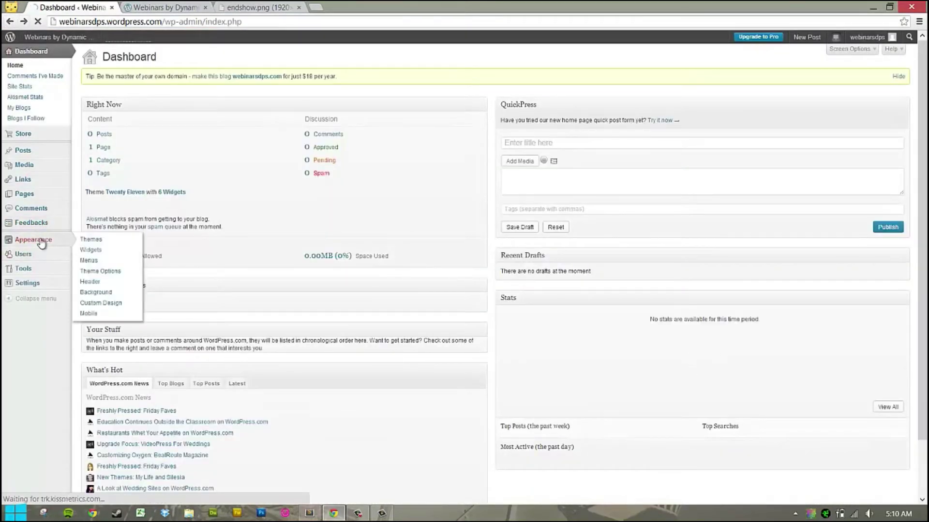
click(92, 240)
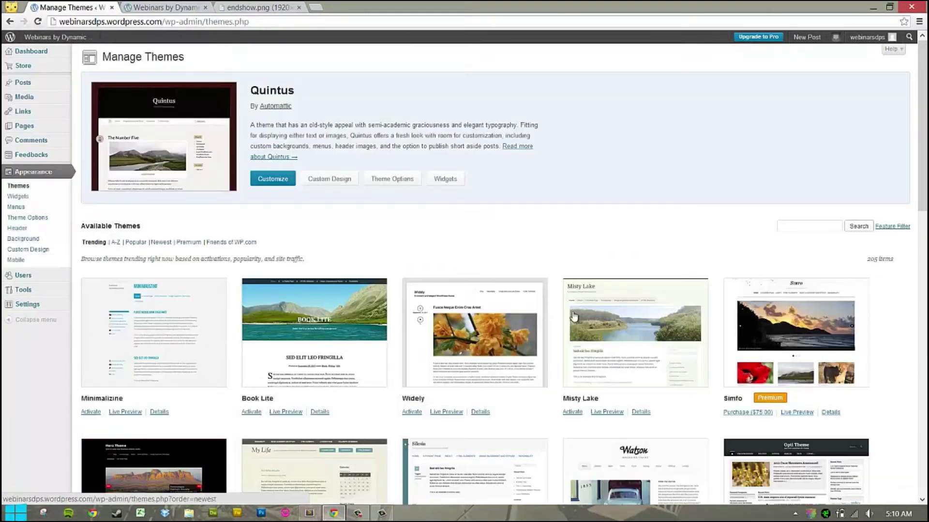
scroll(387, 324, down, 10)
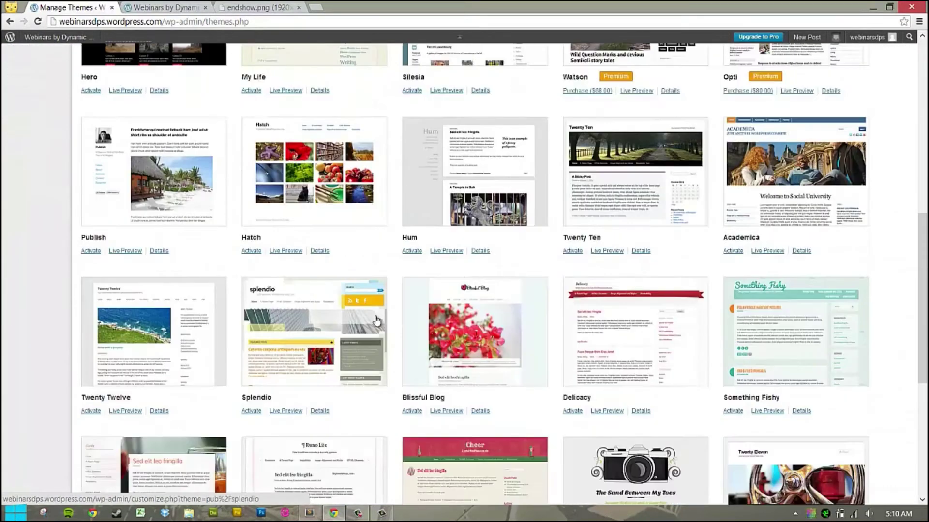
scroll(377, 320, down, 20)
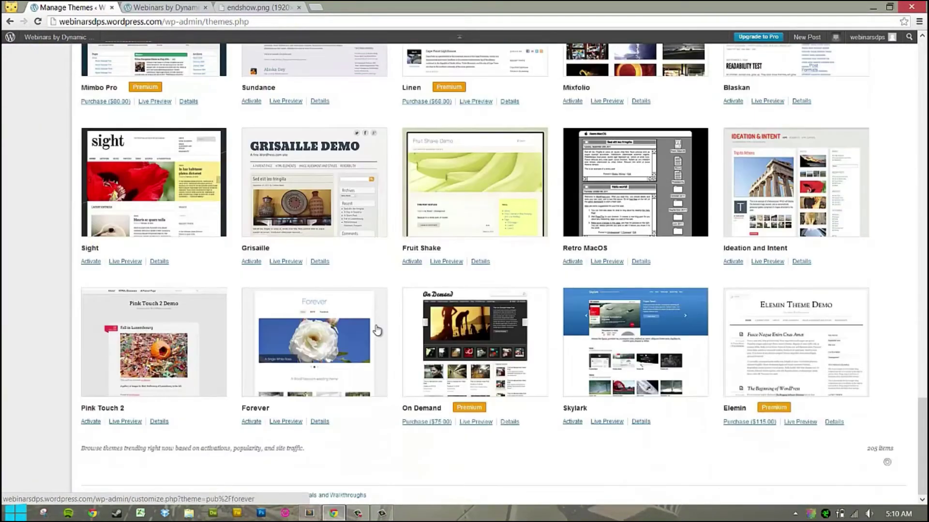
scroll(290, 203, up, 6)
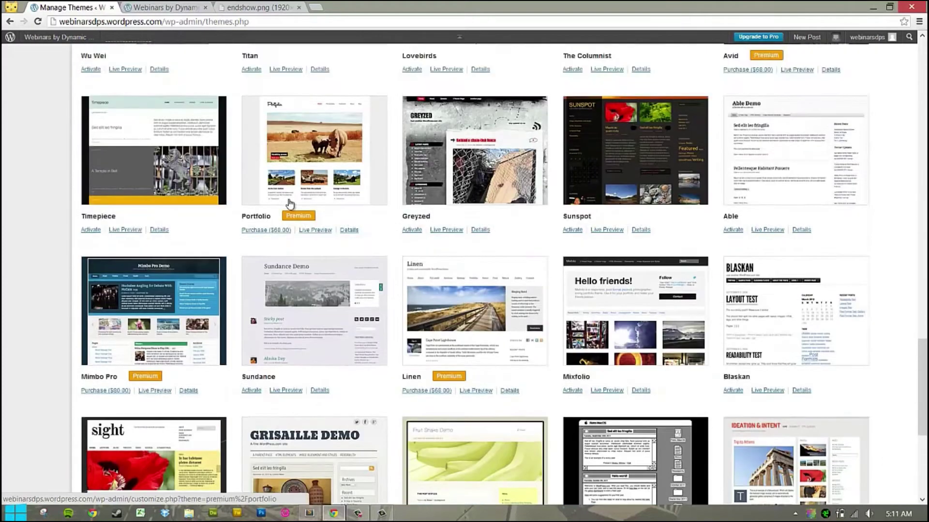
scroll(289, 203, up, 20)
scroll(289, 207, up, 7)
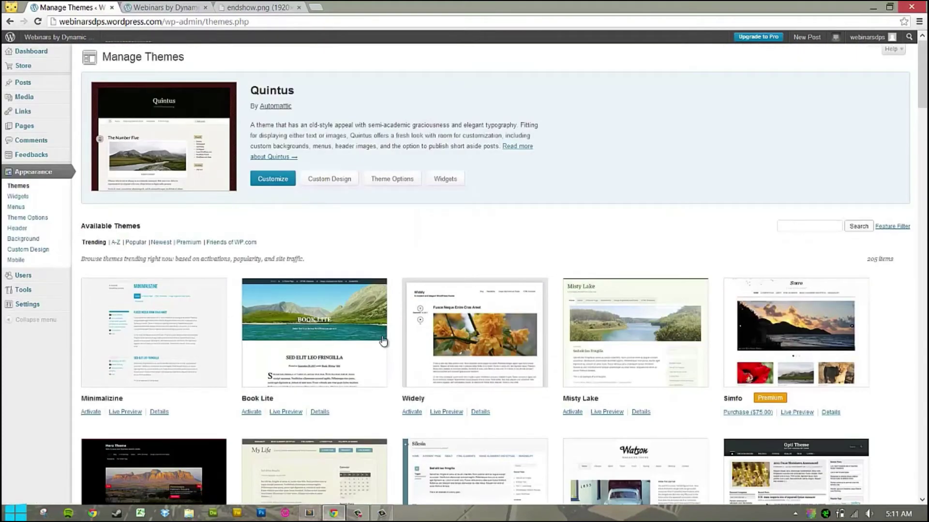
scroll(382, 341, down, 2)
scroll(339, 315, down, 4)
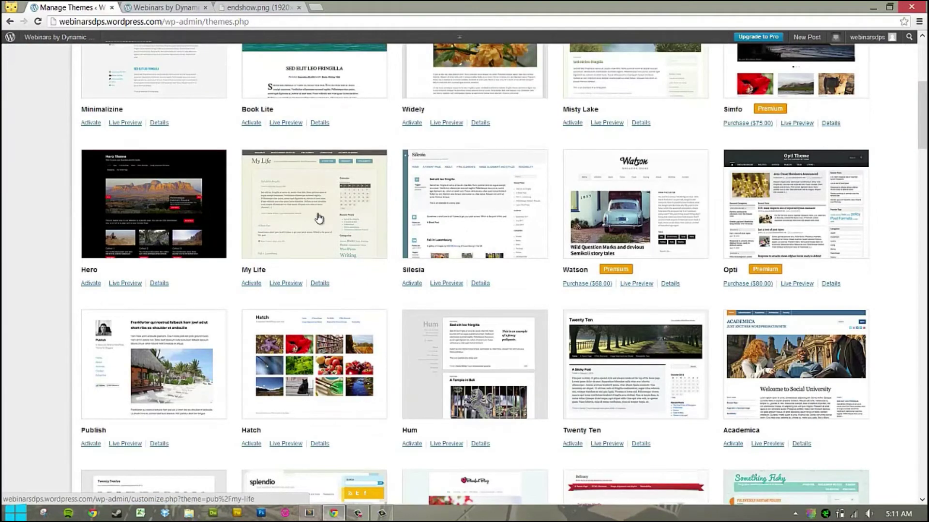
click(304, 213)
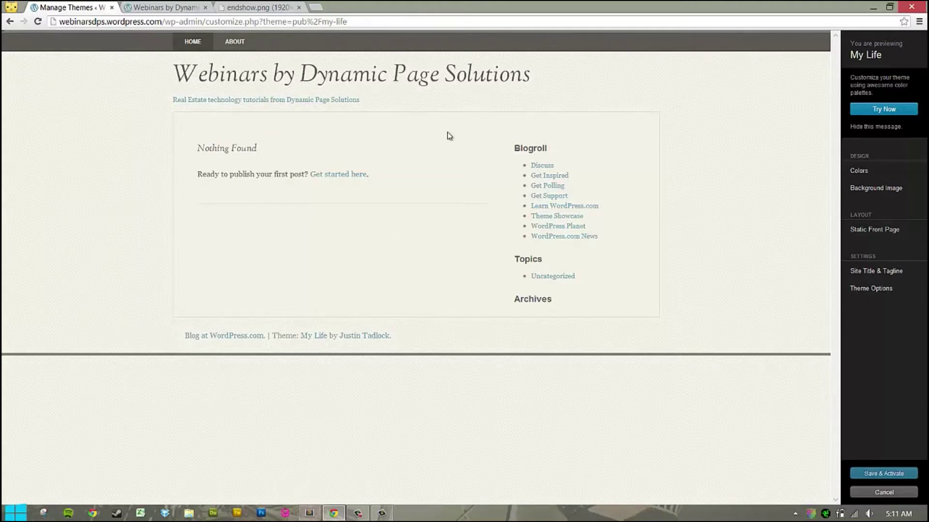
Check the About page in the My Life preview, then save and activate the theme.
click(235, 41)
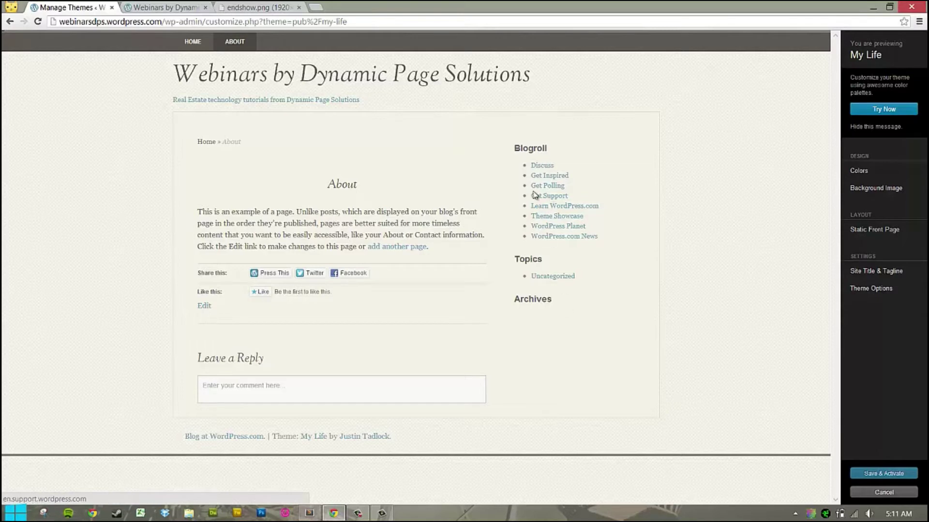
click(150, 9)
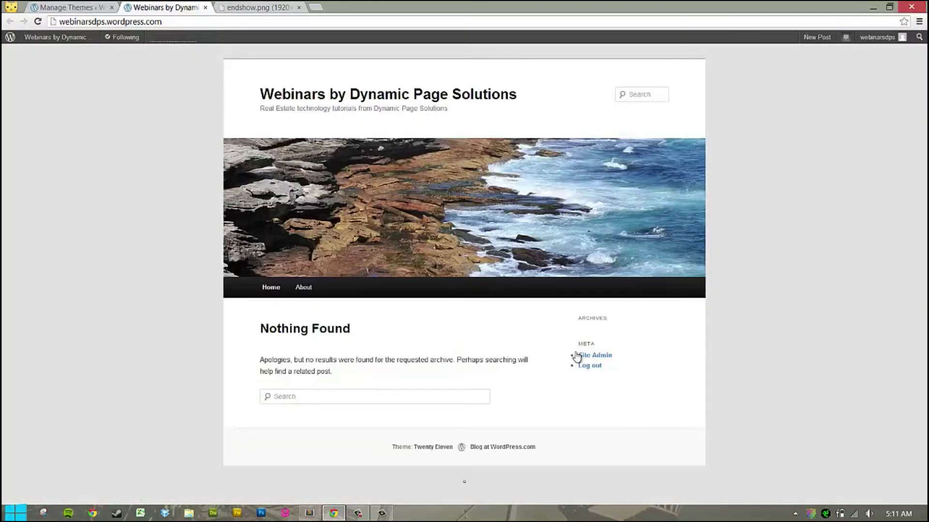
click(73, 9)
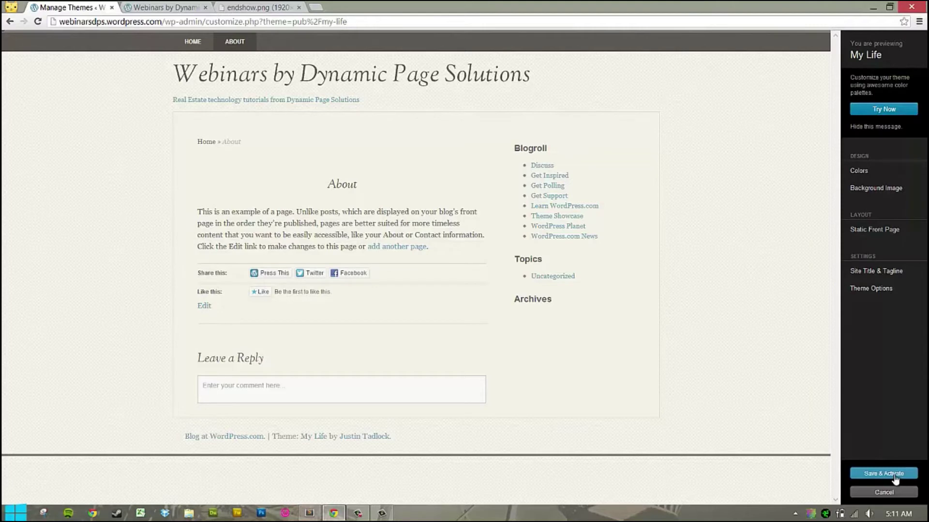
click(893, 476)
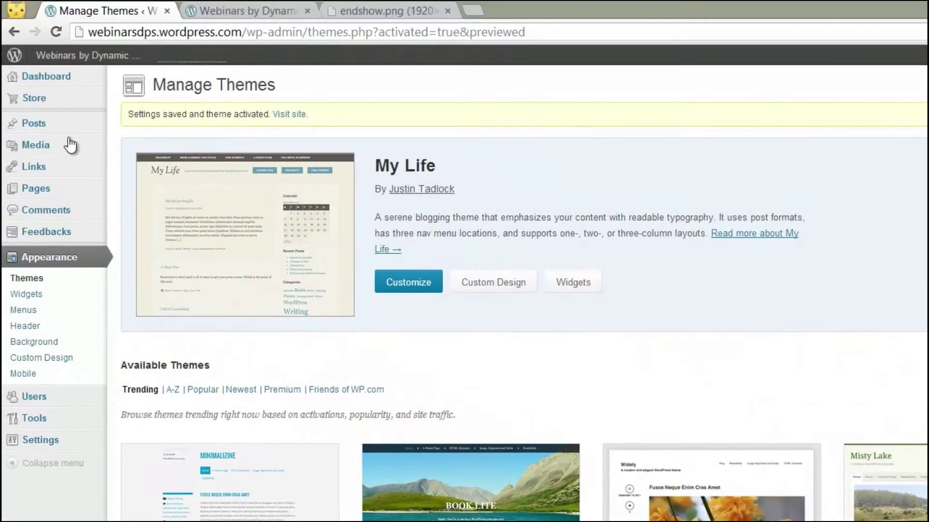
click(272, 9)
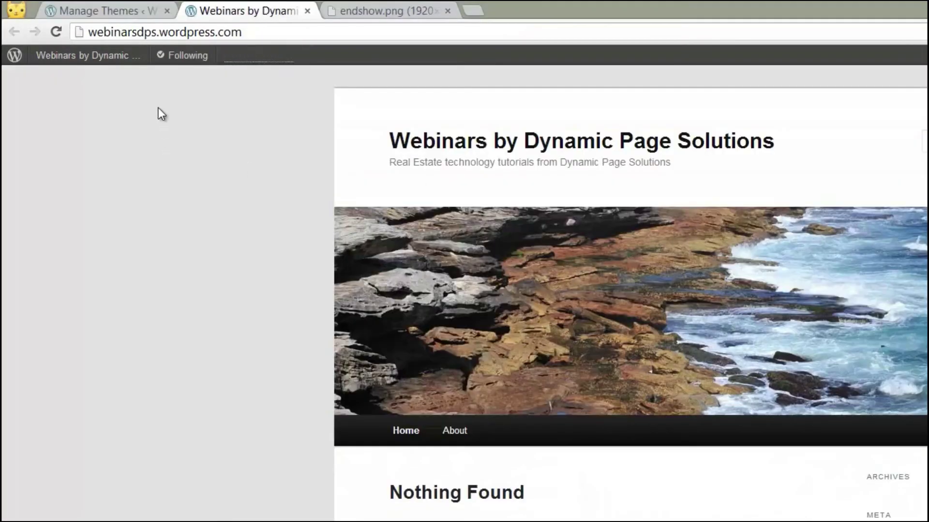
Reload the live blog in My Life and compare its home and About pages.
drag(97, 33, 253, 40)
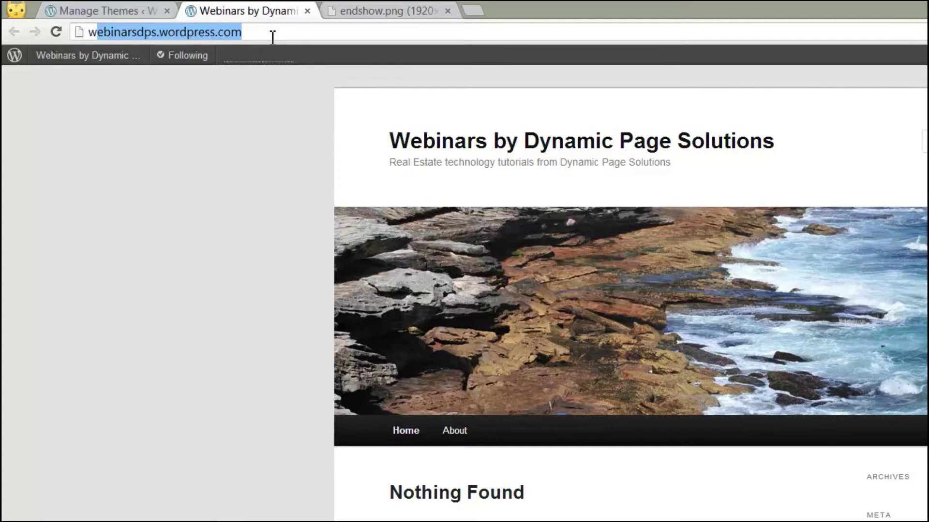
key(Return)
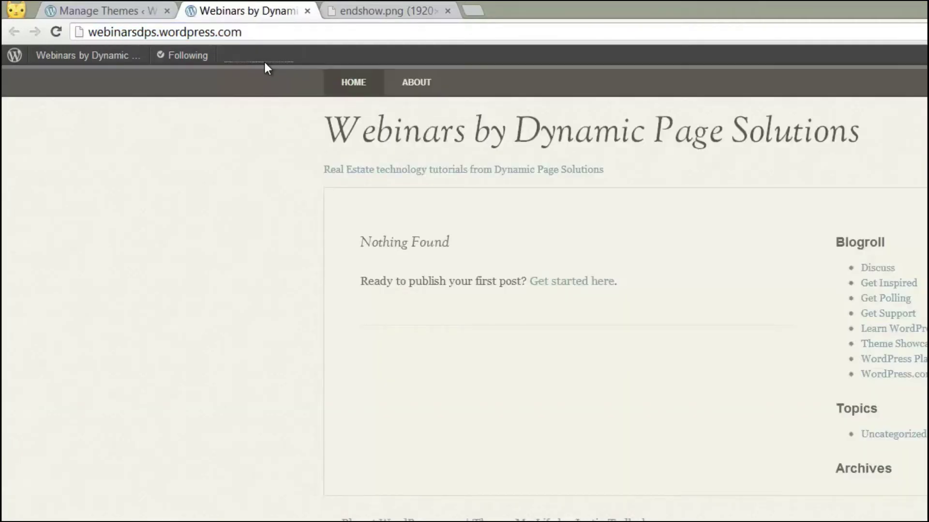
click(126, 10)
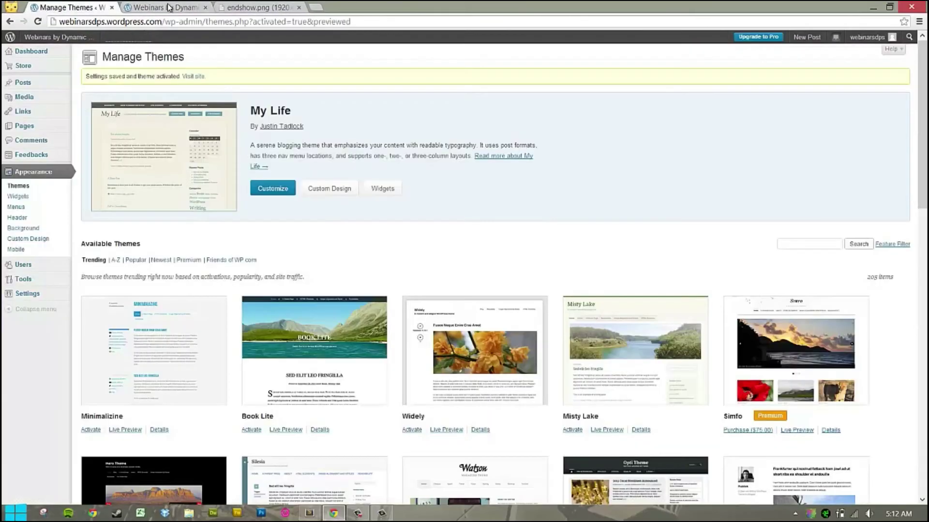
click(168, 7)
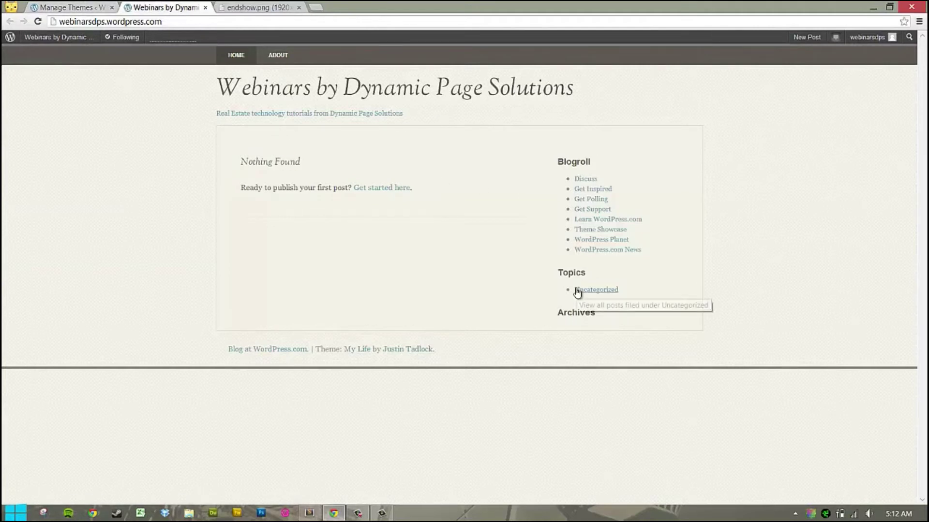
click(286, 56)
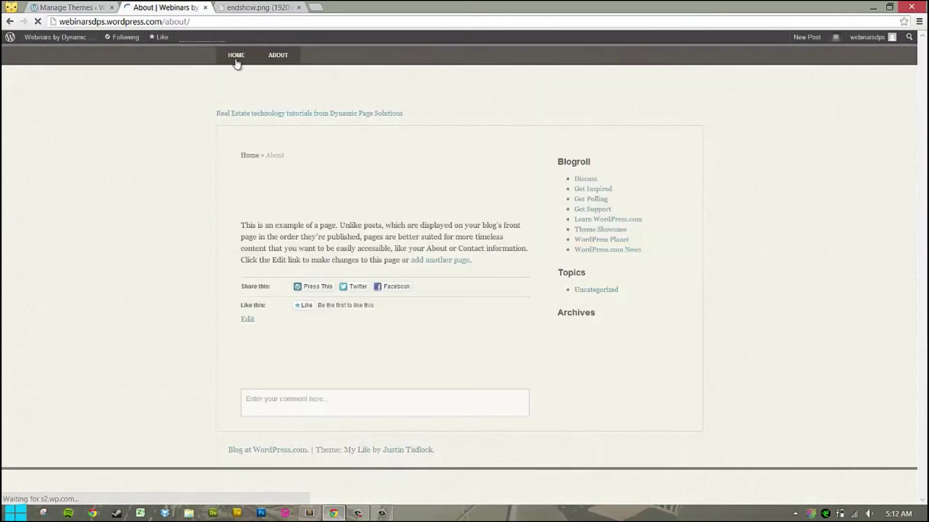
click(218, 56)
Recheck the live home and About pages, then return to the Manage Themes tab.
click(62, 6)
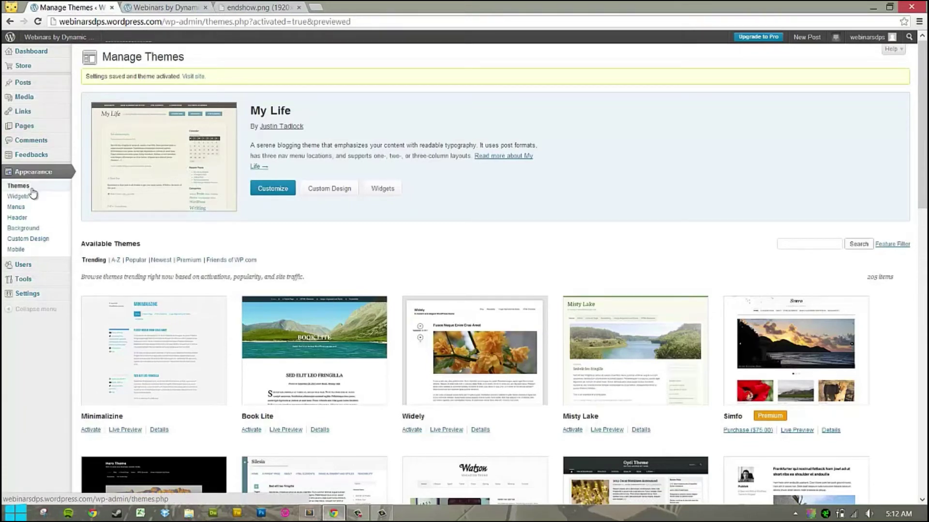
click(154, 8)
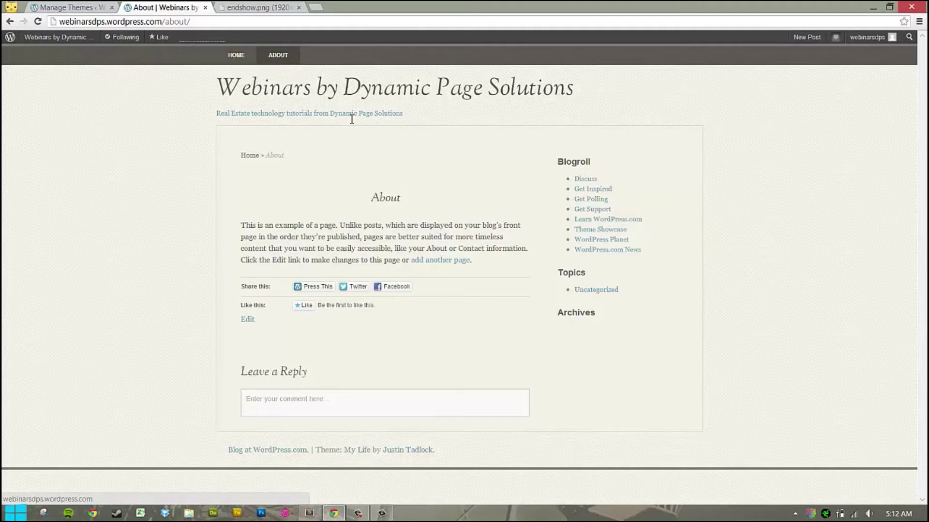
click(233, 55)
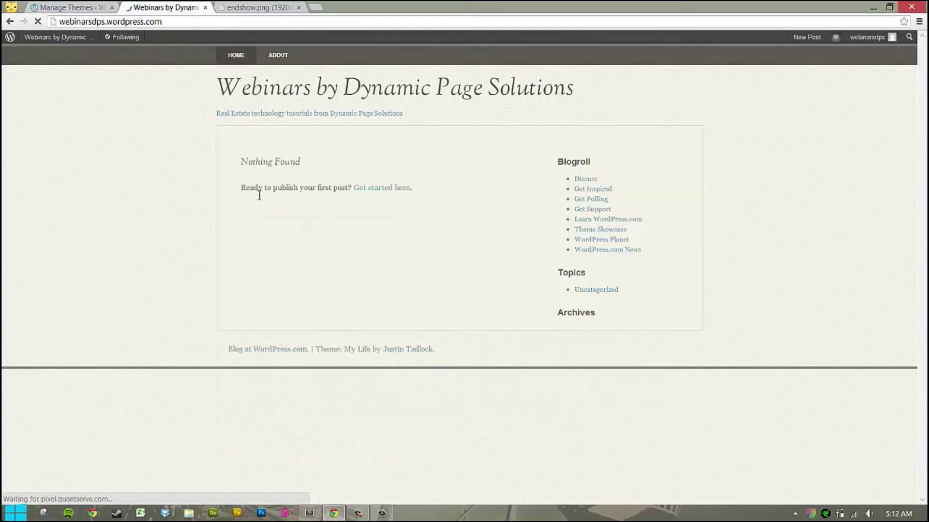
drag(243, 160, 309, 163)
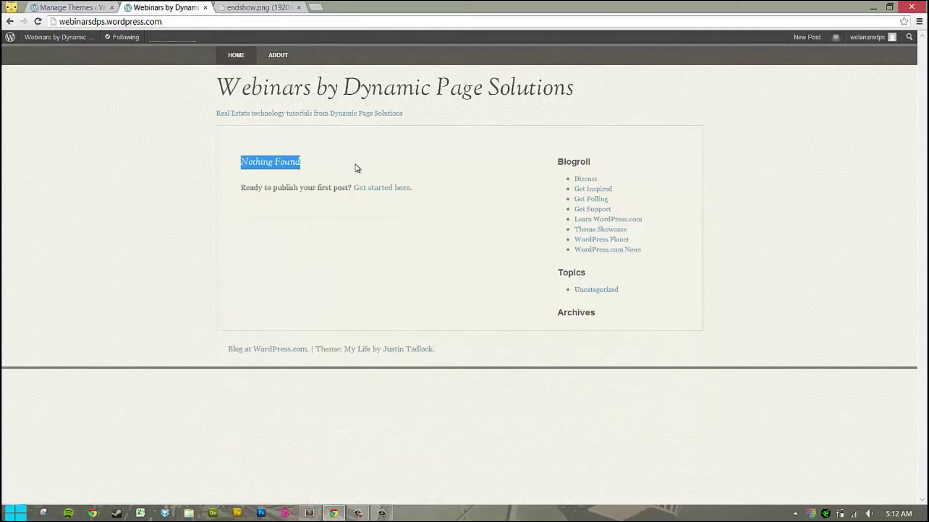
click(280, 56)
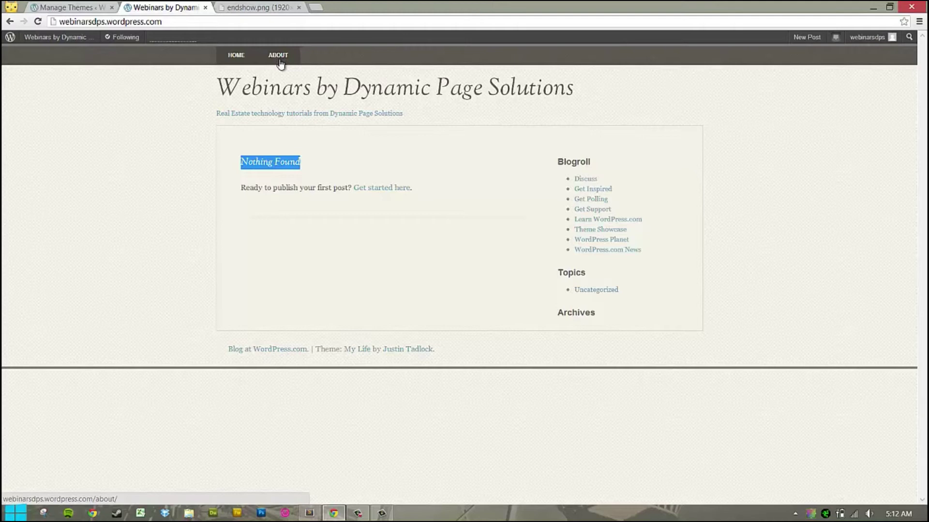
click(279, 56)
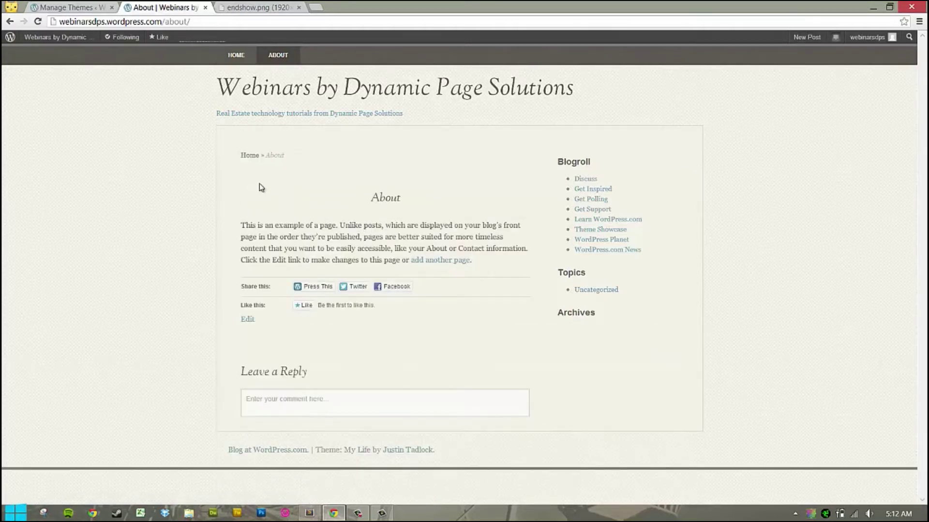
click(73, 7)
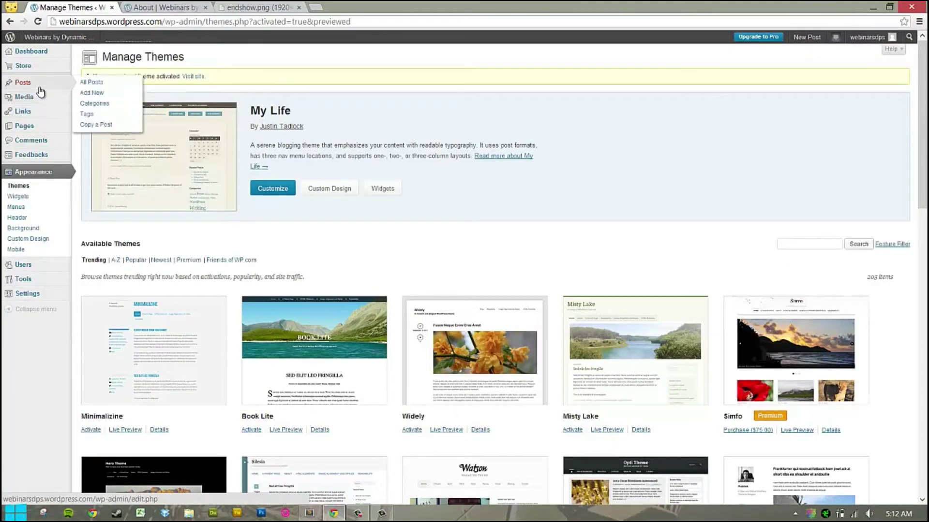
Start a new page with body lines 'Sample text' and 'Content', then select 'Sample text'.
click(17, 133)
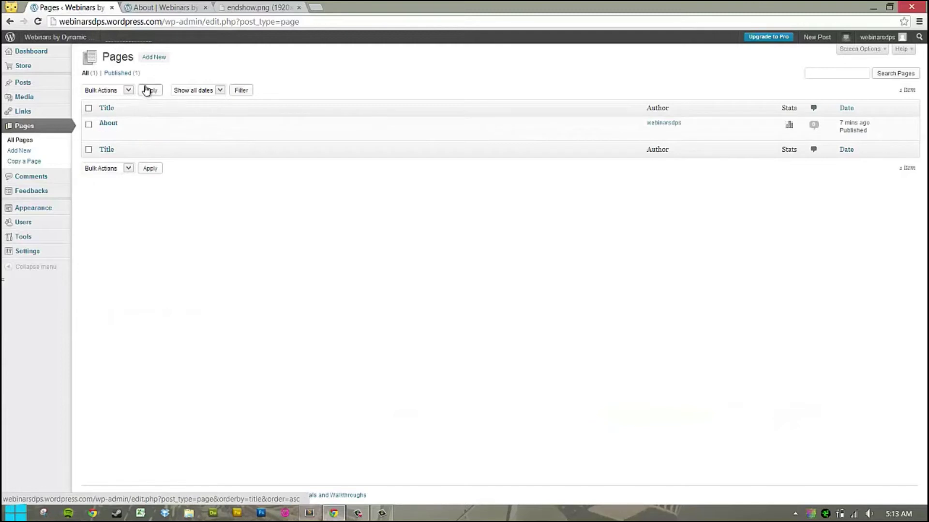
click(155, 59)
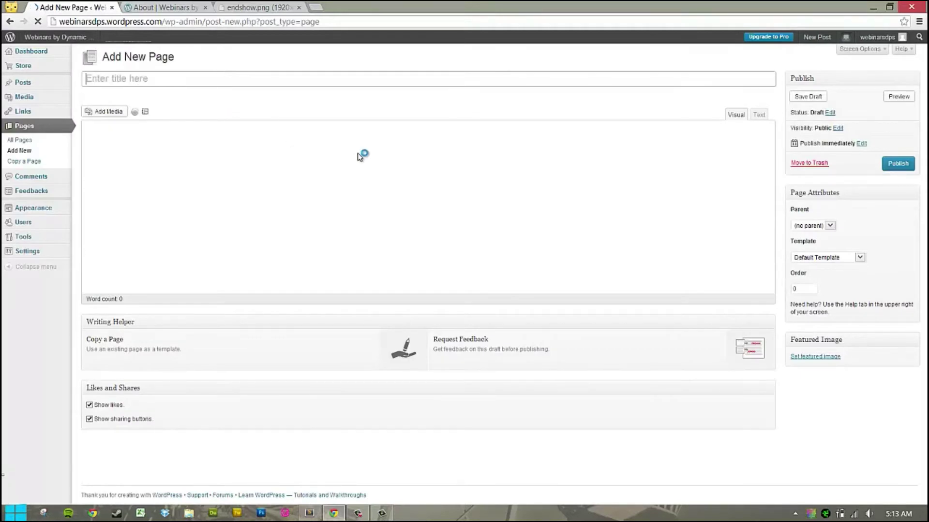
click(148, 147)
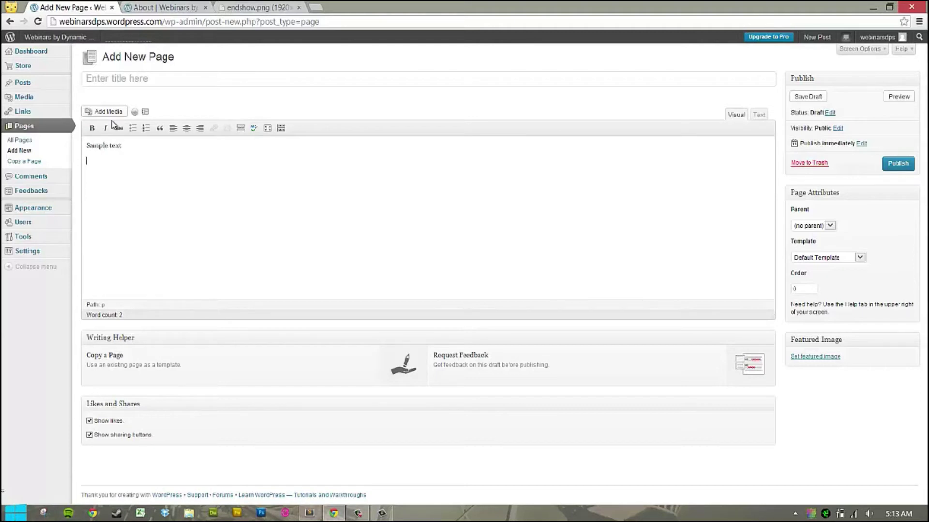
text(Content)
drag(86, 145, 122, 145)
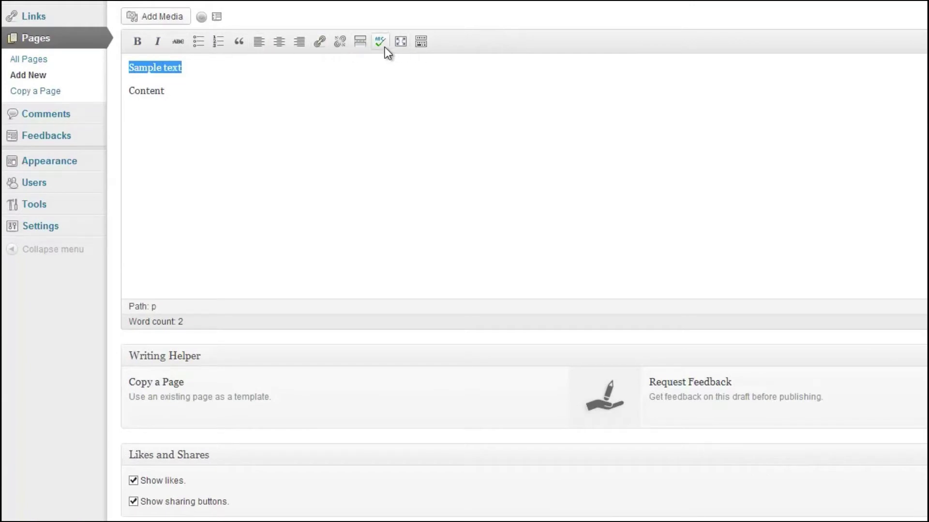
Make 'Sample text' bold and Heading 1 via the Kitchen Sink, then save the draft with Preview.
click(139, 45)
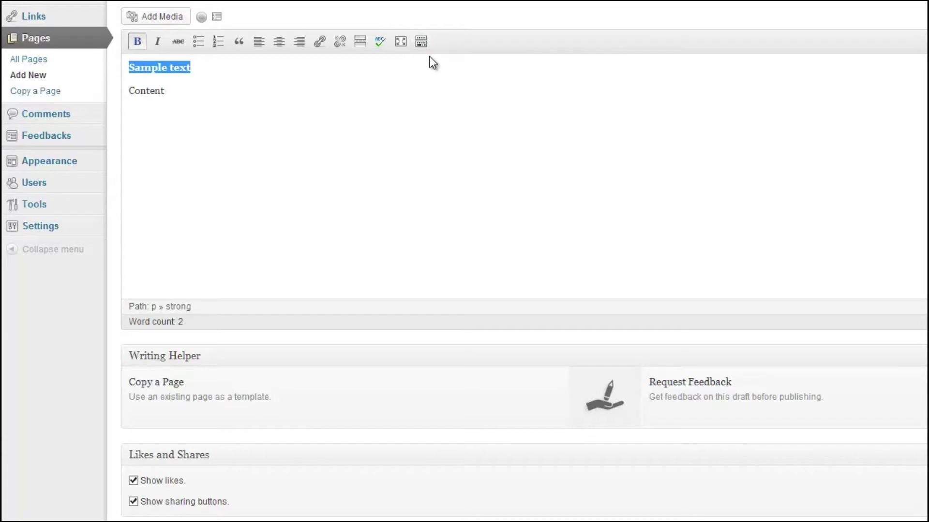
click(422, 47)
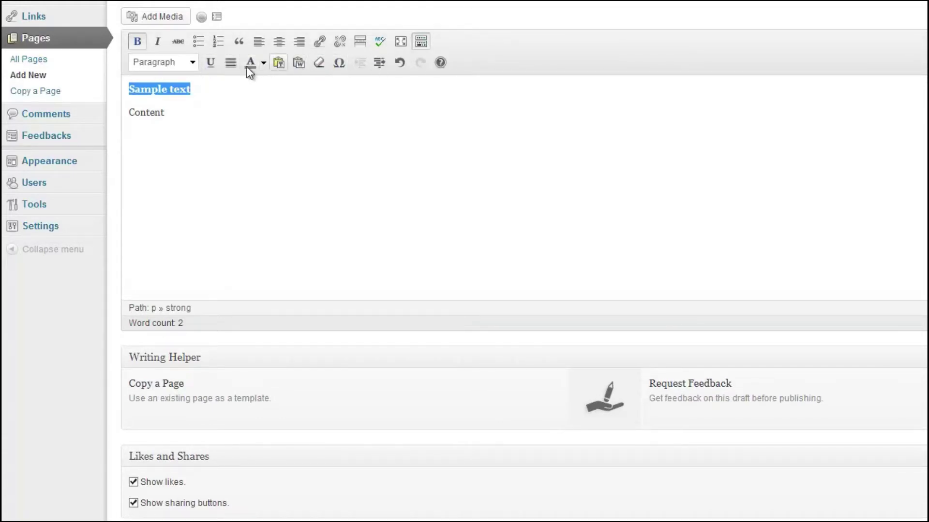
click(201, 100)
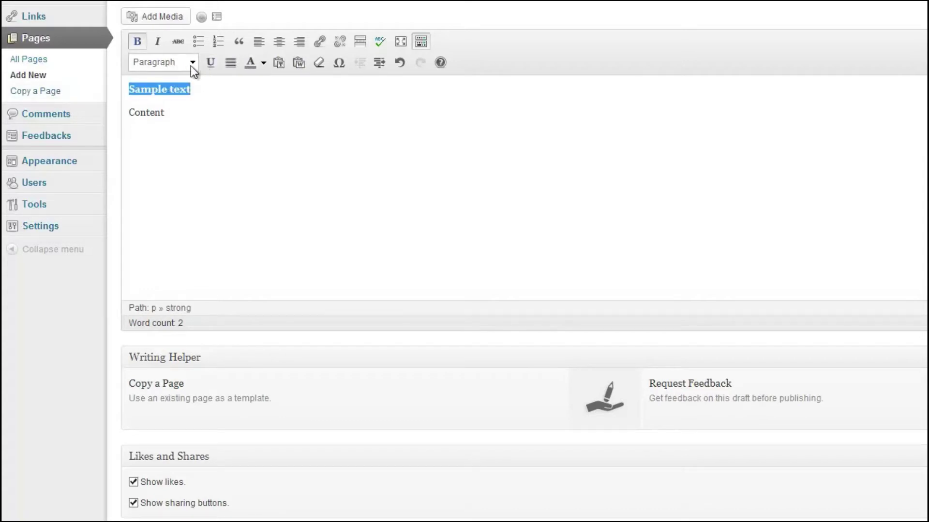
click(192, 65)
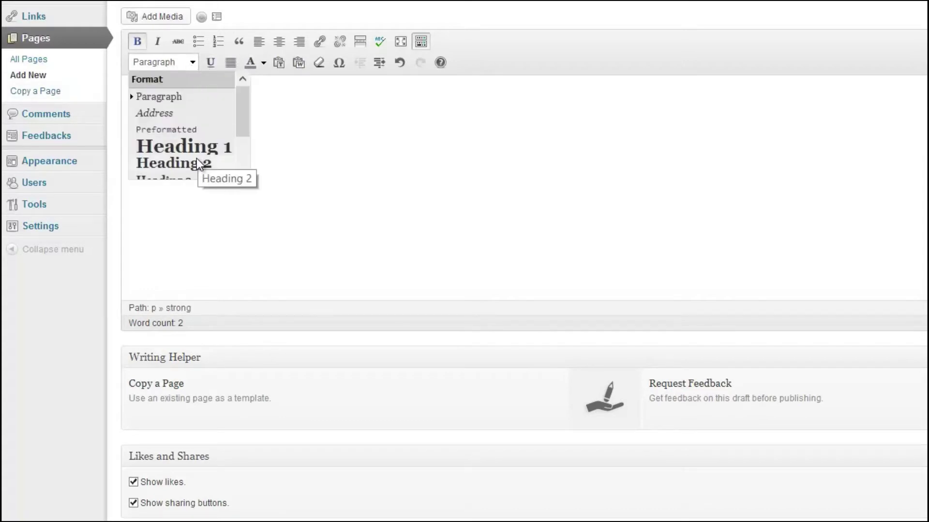
click(193, 145)
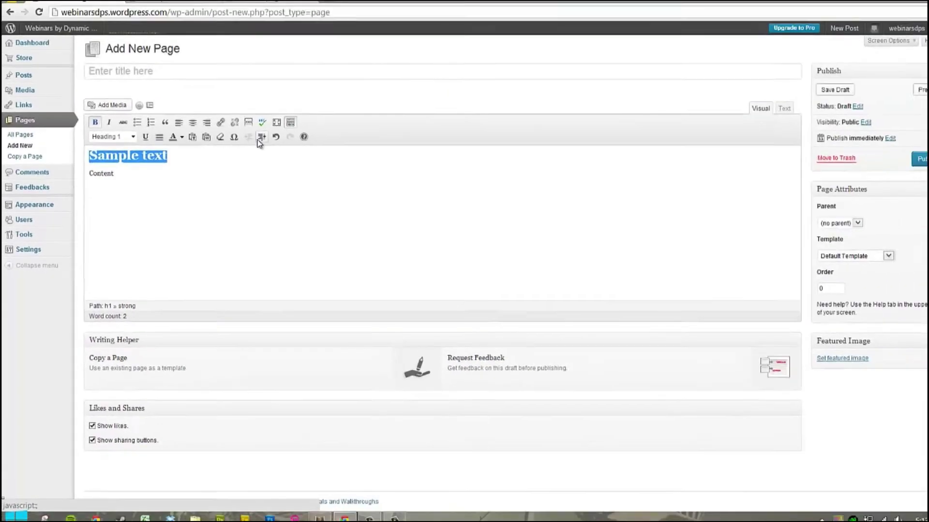
click(156, 177)
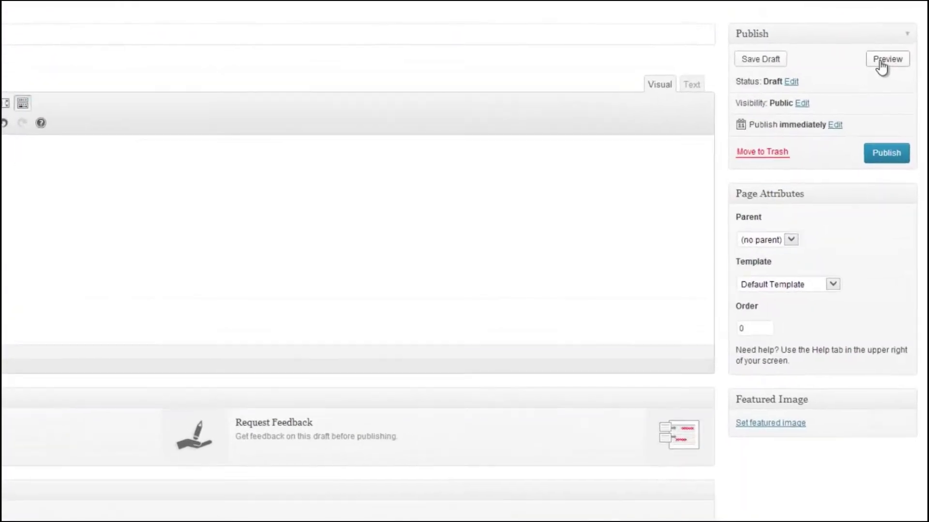
click(894, 99)
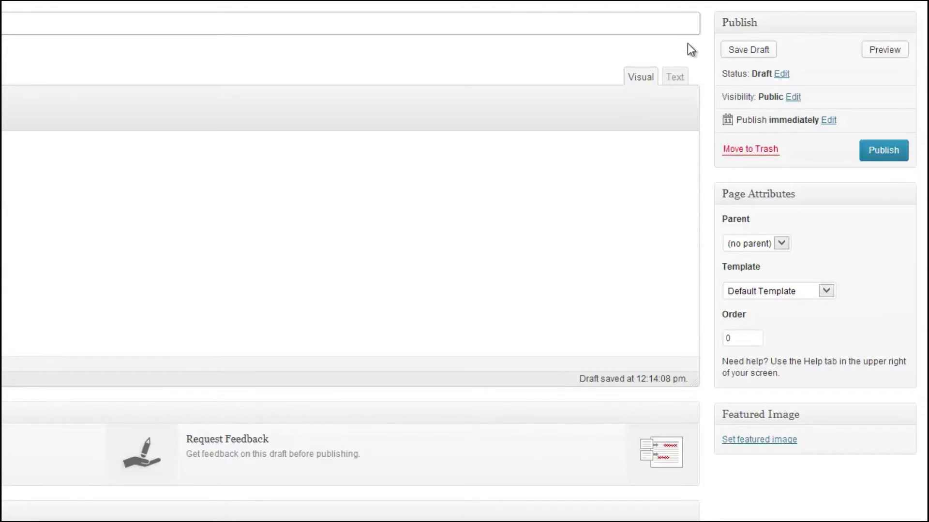
Publish 'Sample Page' and open the published page on the live site.
click(883, 52)
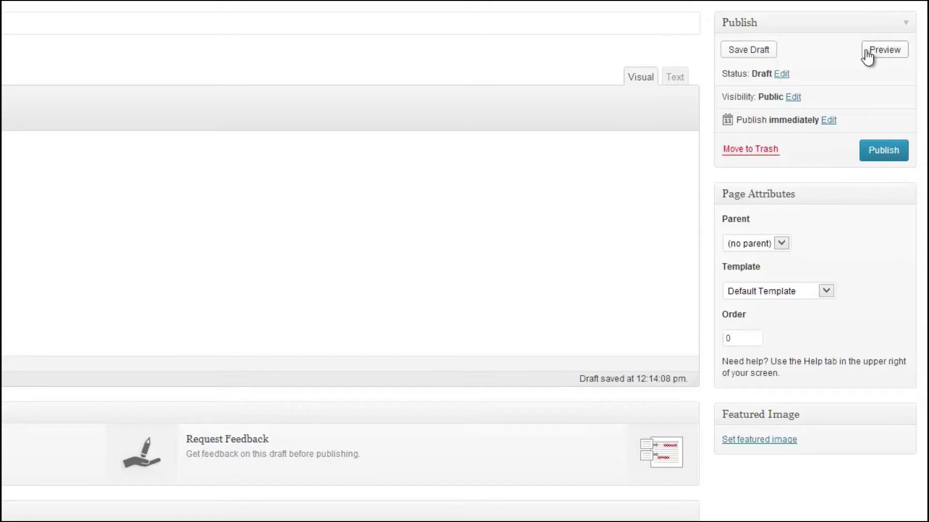
click(886, 150)
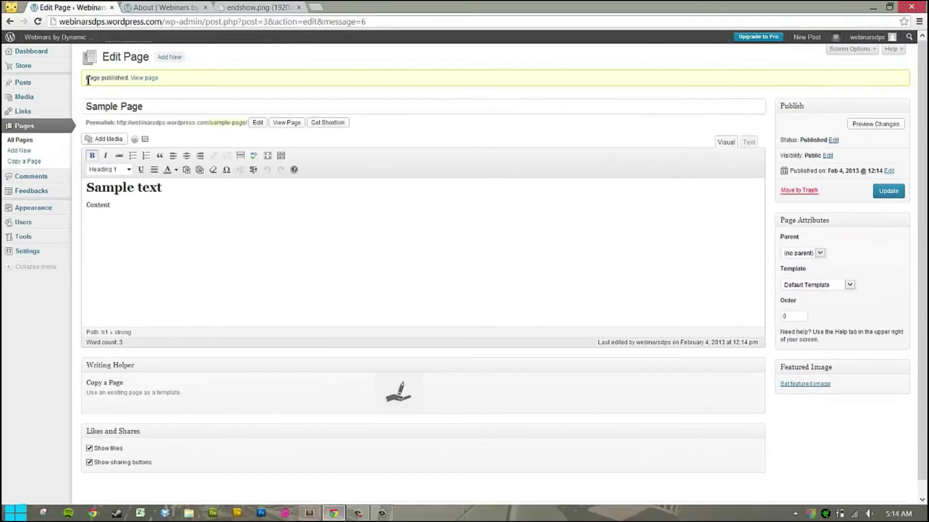
drag(88, 80, 155, 83)
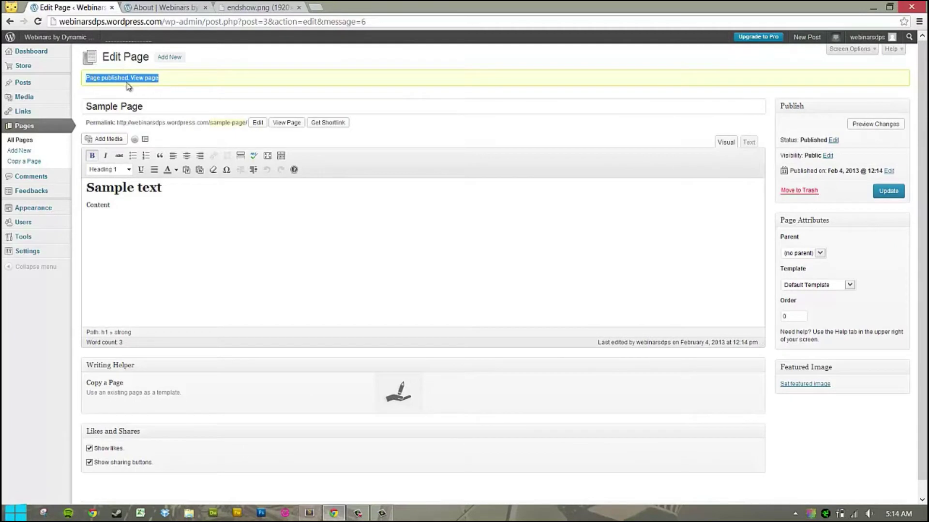
click(170, 83)
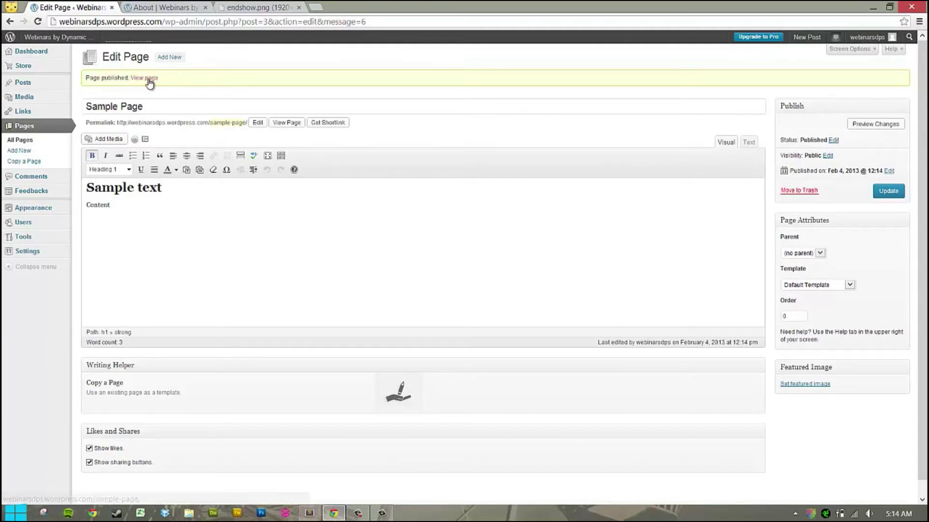
click(148, 79)
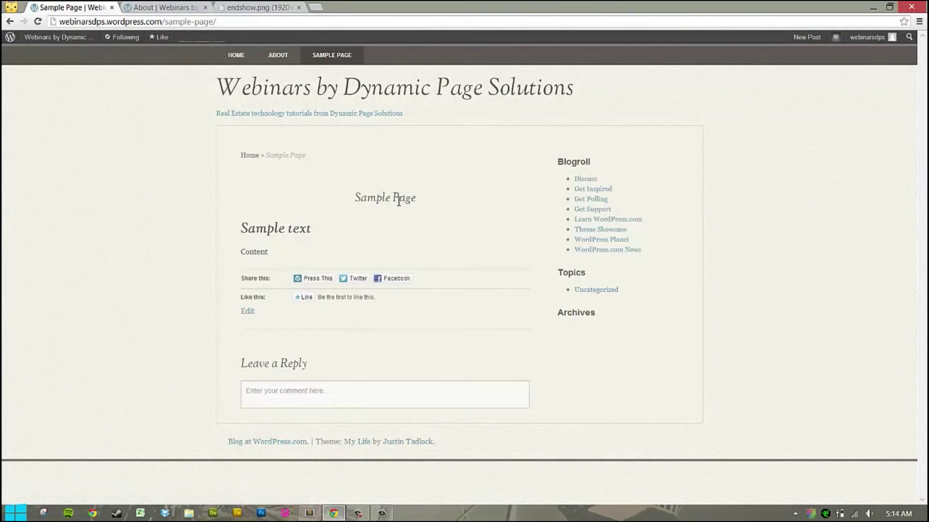
Review the live page, then return to the Sample Page editor via the browser tabs.
drag(241, 233, 315, 231)
click(250, 254)
click(9, 21)
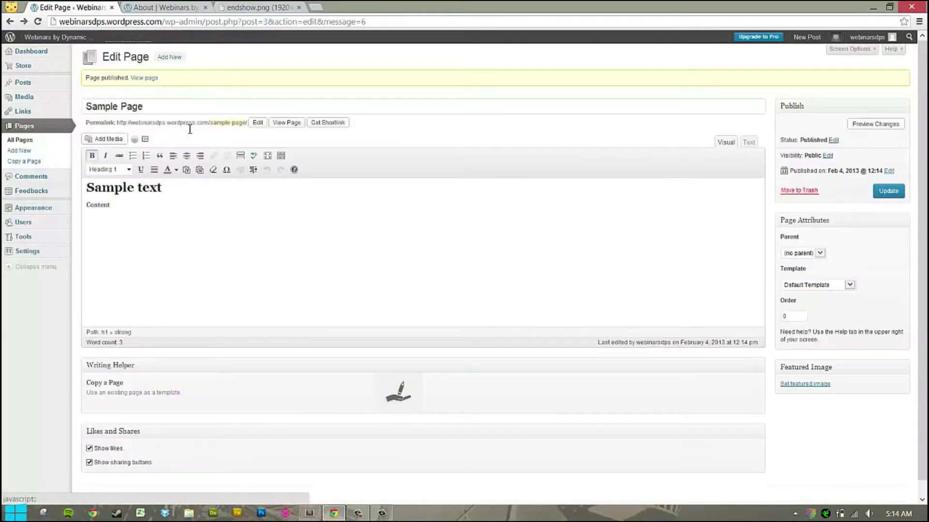
drag(87, 107, 162, 108)
drag(201, 220, 178, 188)
drag(84, 213, 138, 211)
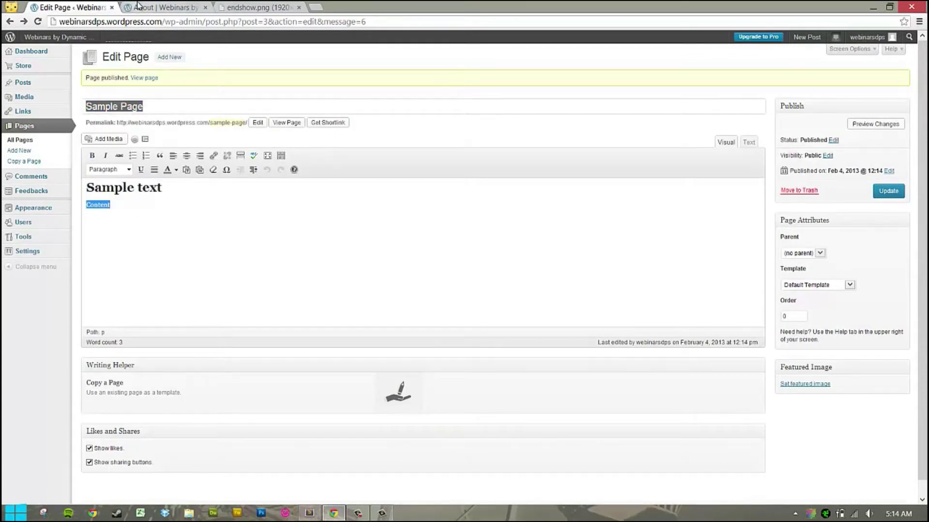
click(138, 7)
click(267, 8)
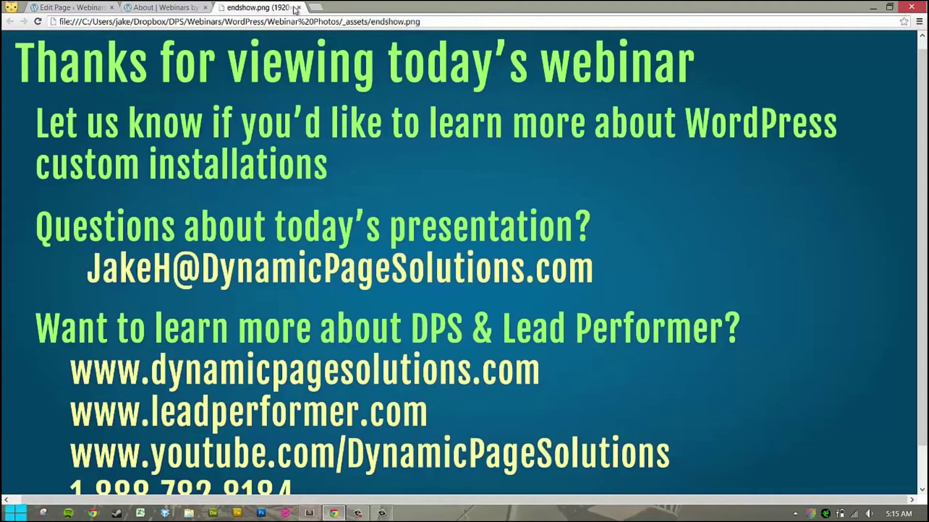
click(161, 8)
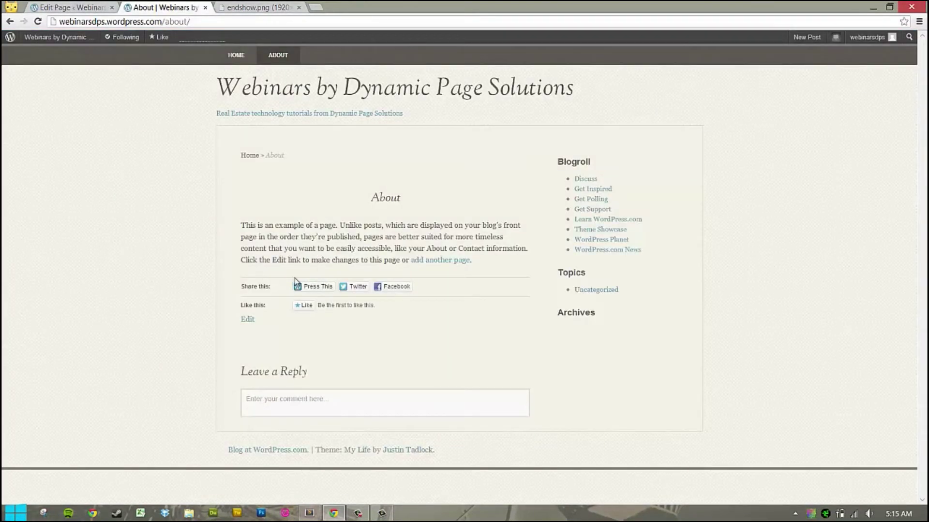
click(59, 8)
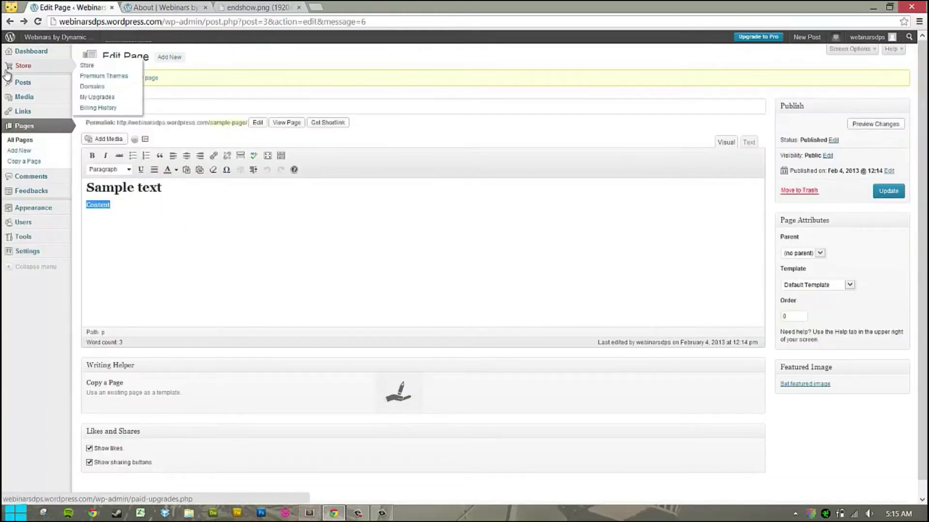
Create a post titled 'New Post #1' with body 'Interesting information goes here' and publish it.
click(37, 91)
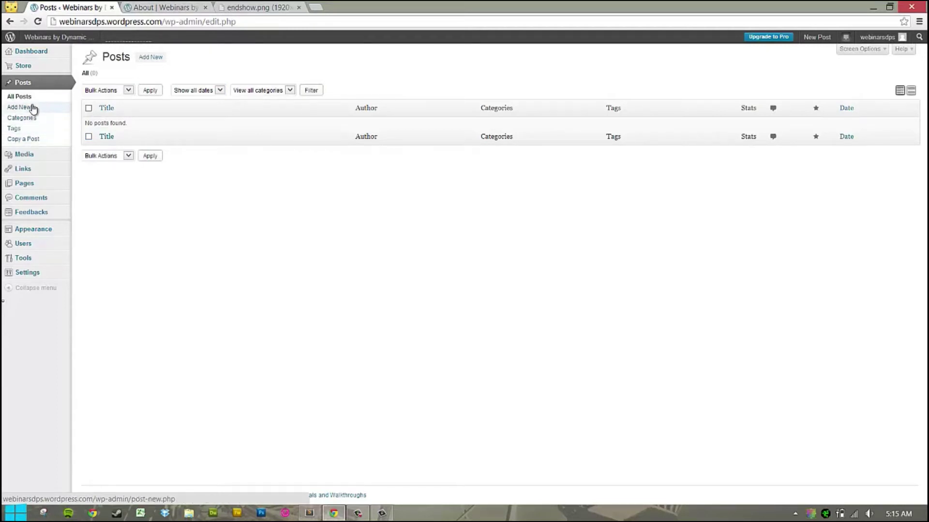
click(33, 108)
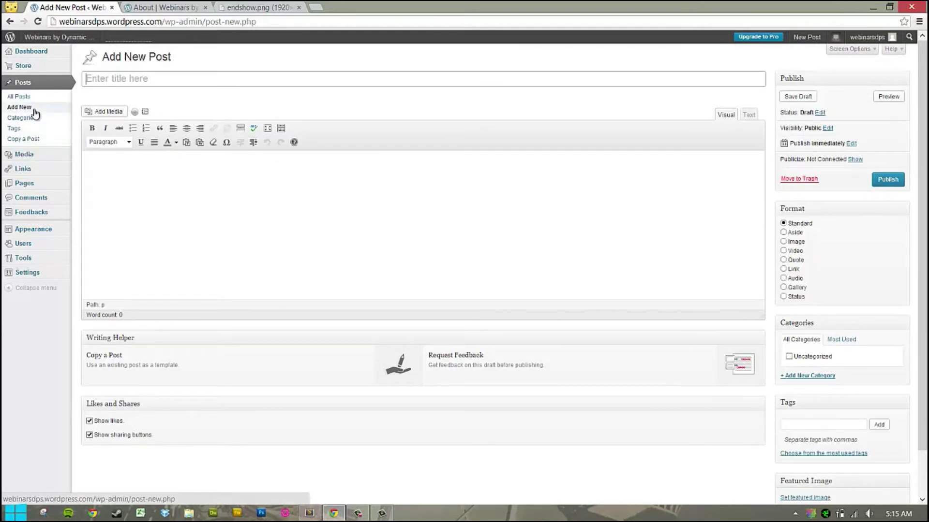
click(145, 78)
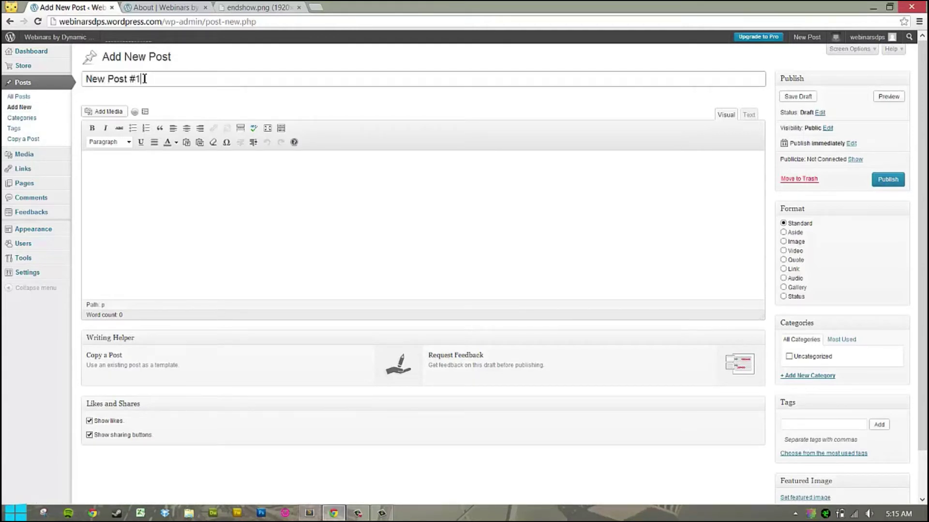
key(Tab)
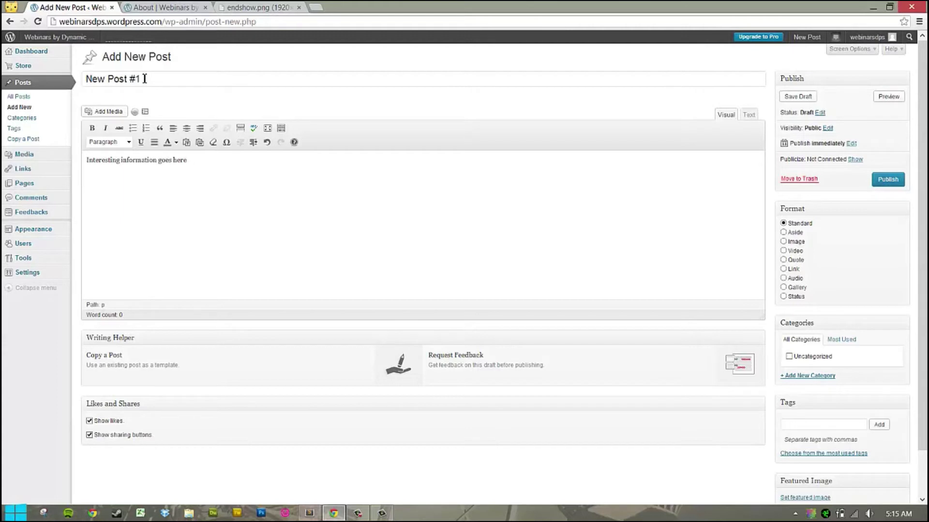
click(893, 186)
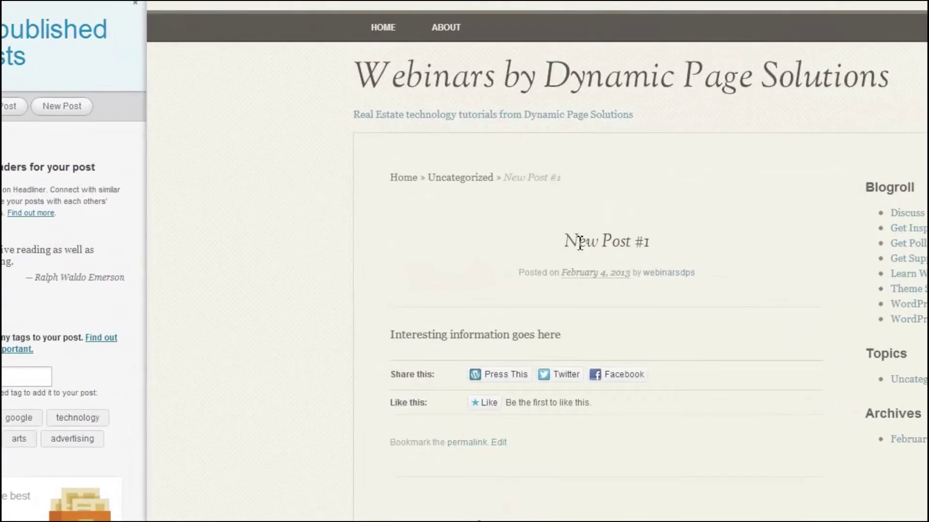
Check the published post, then open All Posts to see New Post #1 listed.
drag(566, 237, 699, 253)
drag(394, 335, 589, 332)
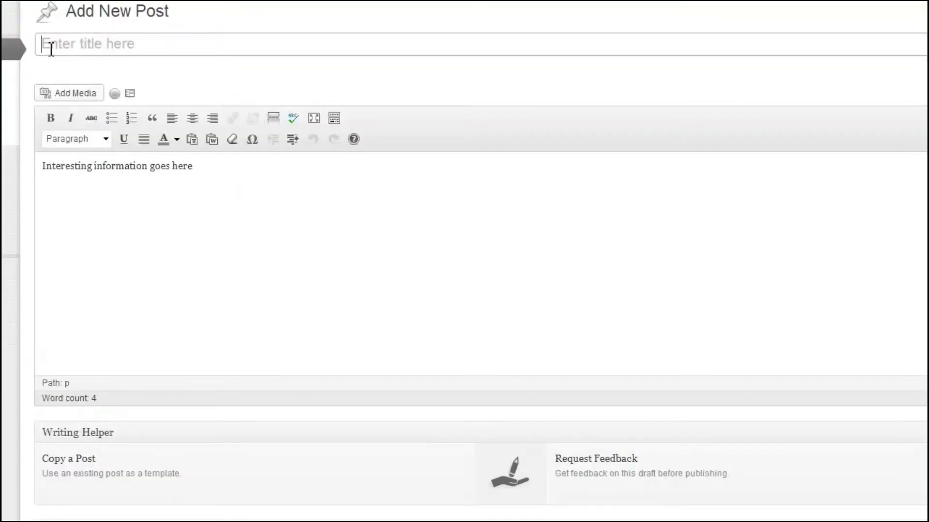
click(51, 49)
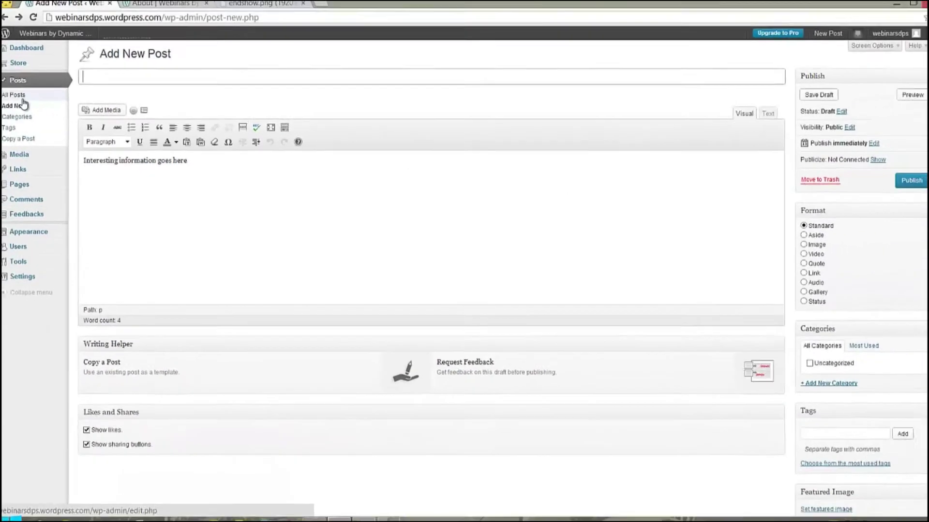
click(28, 106)
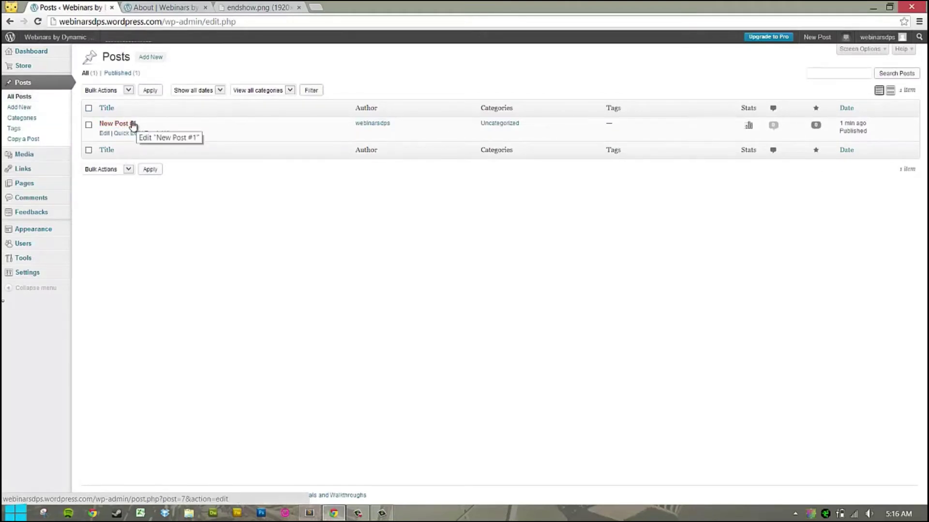
Add an 'Interesting headline' Heading 1 above the body of New Post #1 and update it.
click(133, 124)
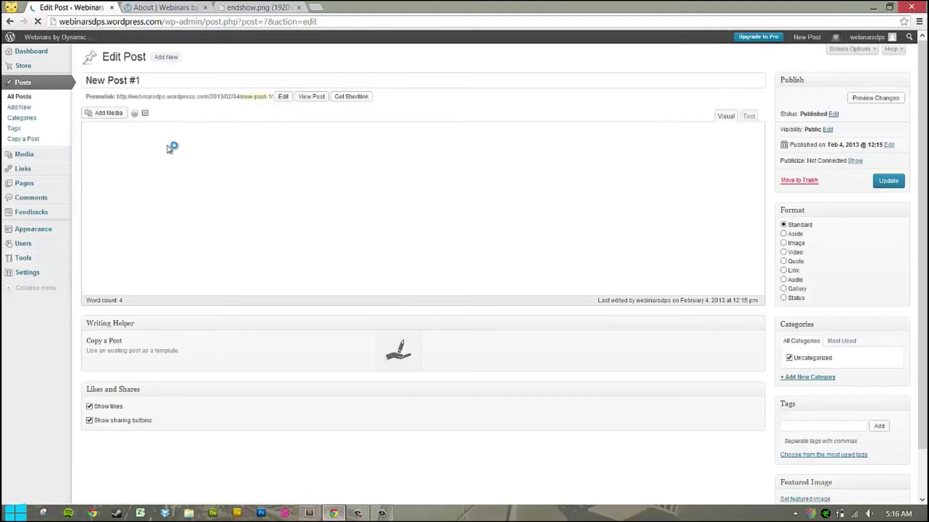
drag(145, 81, 85, 81)
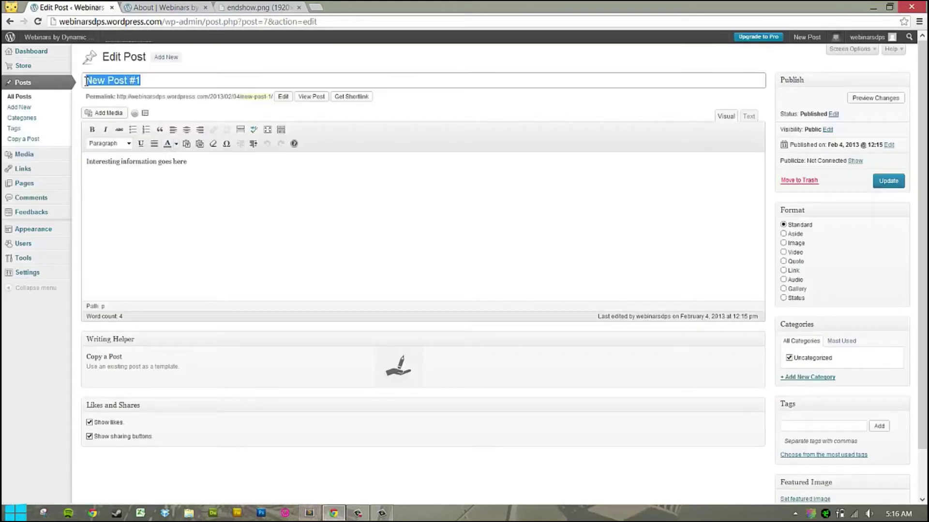
drag(87, 162, 295, 166)
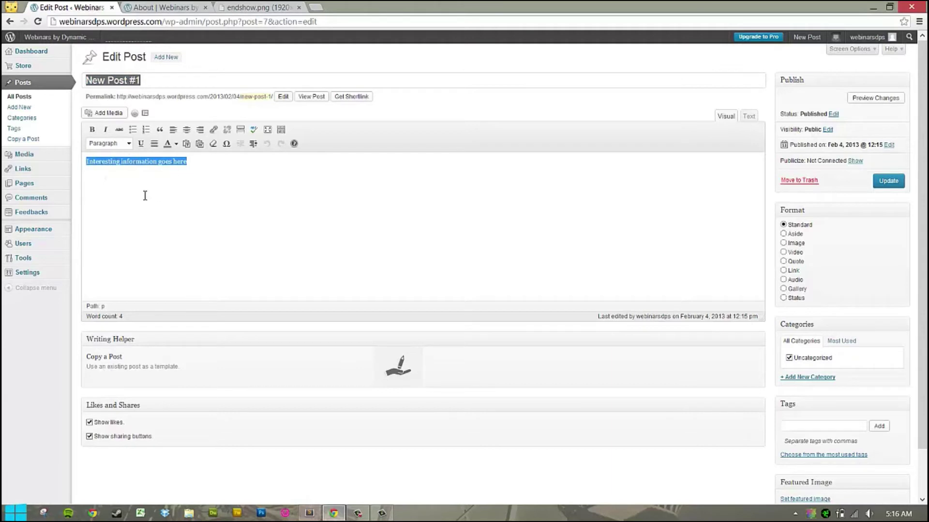
click(87, 163)
key(Return)
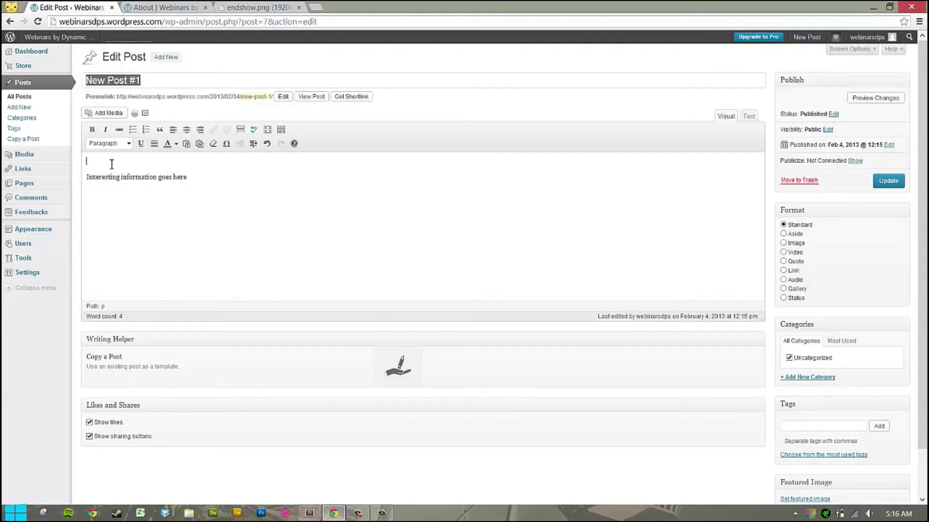
click(117, 140)
click(121, 205)
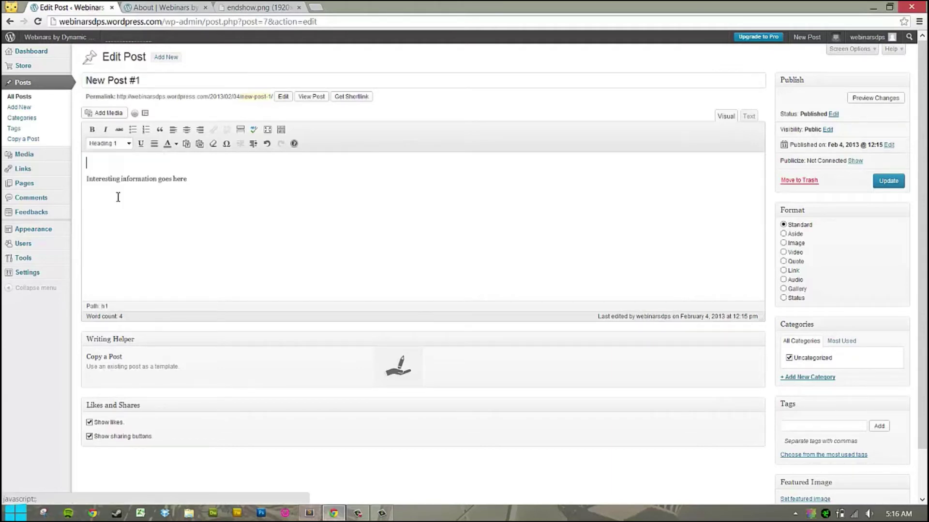
text(Interesti)
text(ing)
key(BackSpace)
key(BackSpace)
key(BackSpace)
key(BackSpace)
key(BackSpace)
text(esting headline)
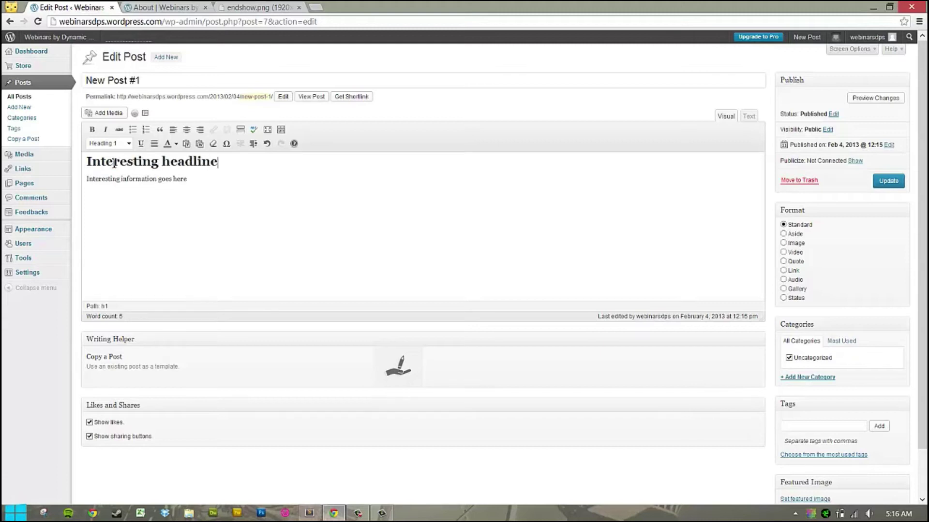
click(886, 182)
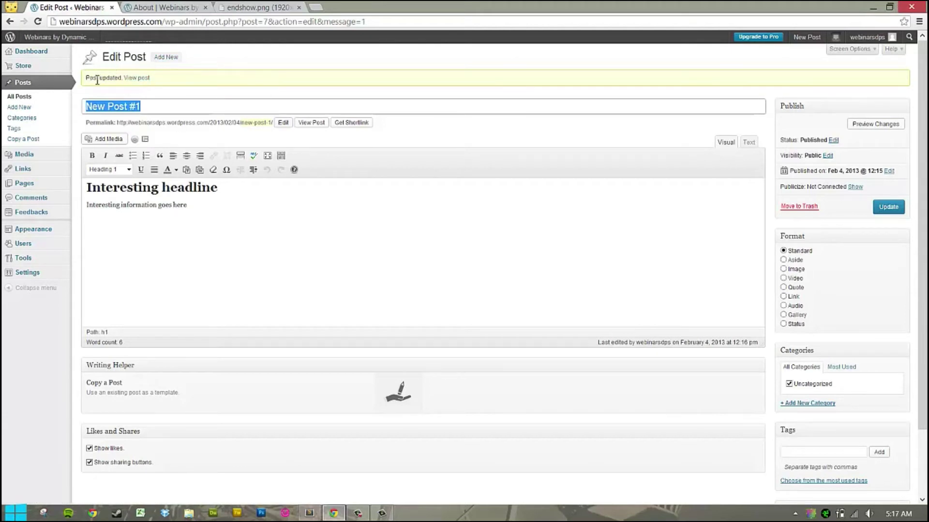
Open the updated New Post #1 on the live site and inspect its headline and body.
click(137, 79)
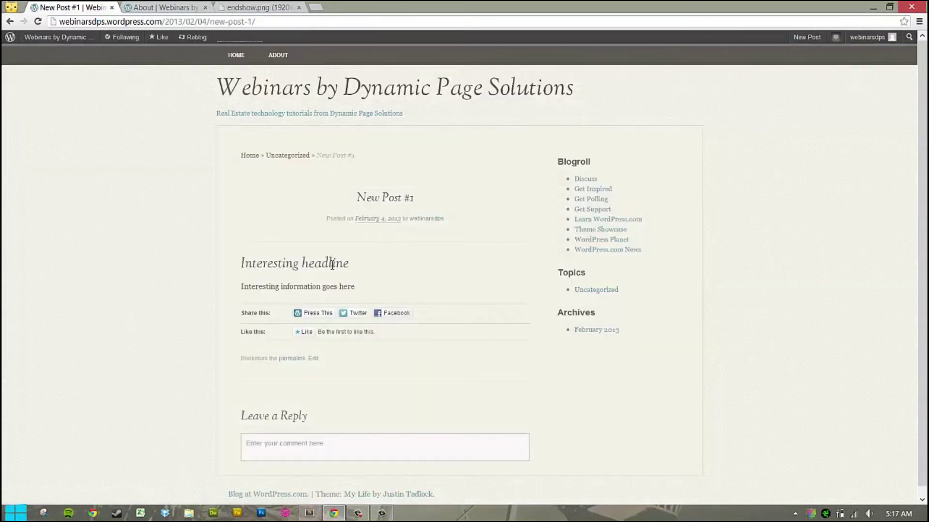
drag(357, 197, 424, 202)
drag(230, 270, 352, 263)
click(237, 266)
click(247, 264)
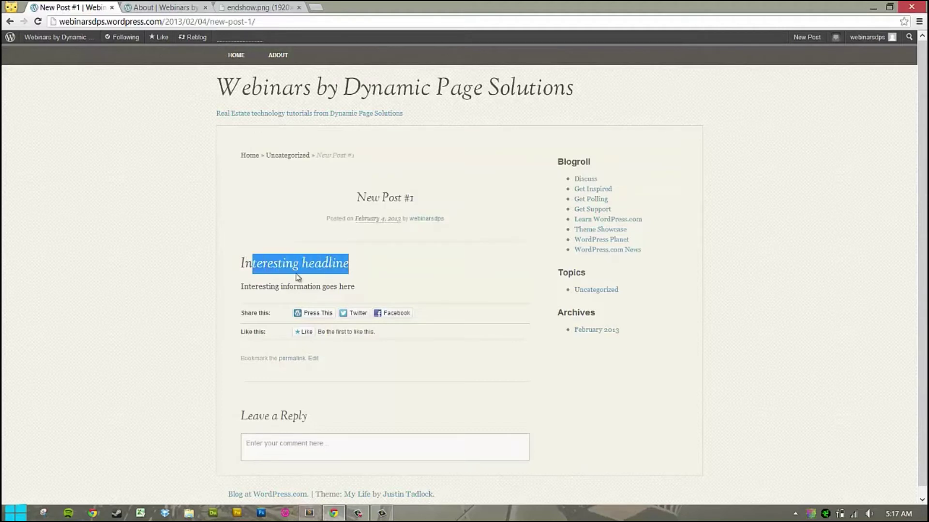
drag(251, 286, 344, 287)
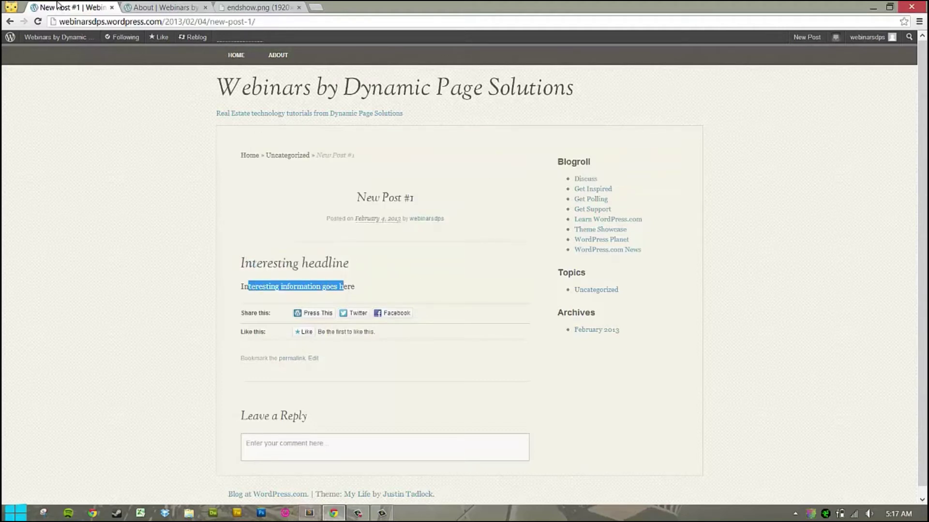
Browse the blog's Home and About pages, then open the site's admin menu.
click(240, 59)
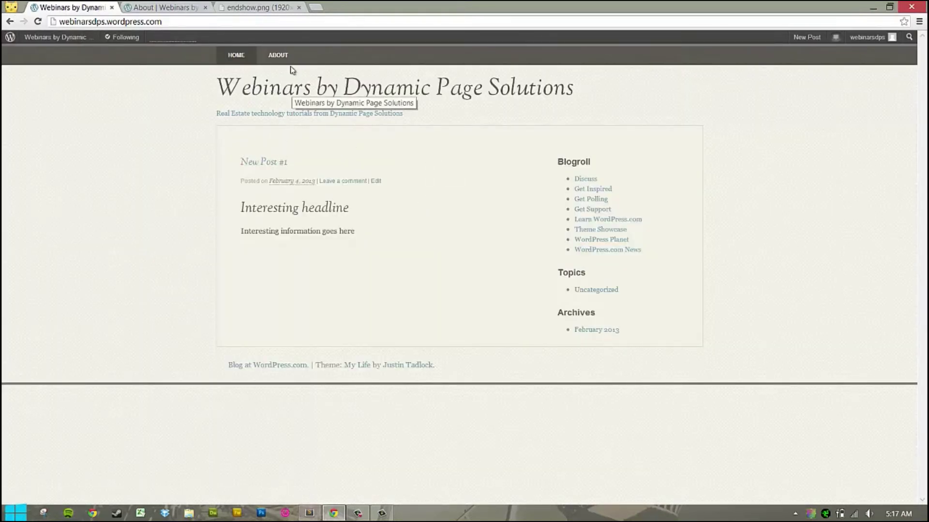
click(279, 57)
click(236, 55)
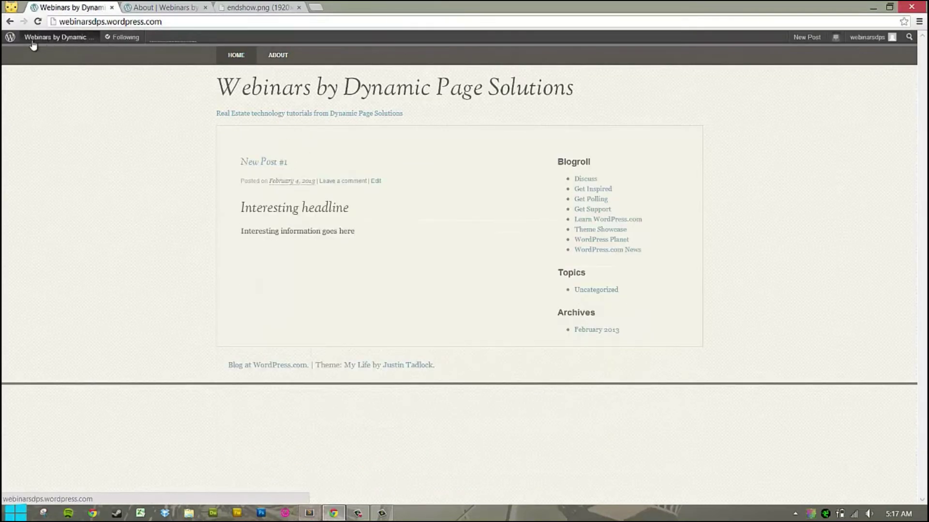
click(11, 22)
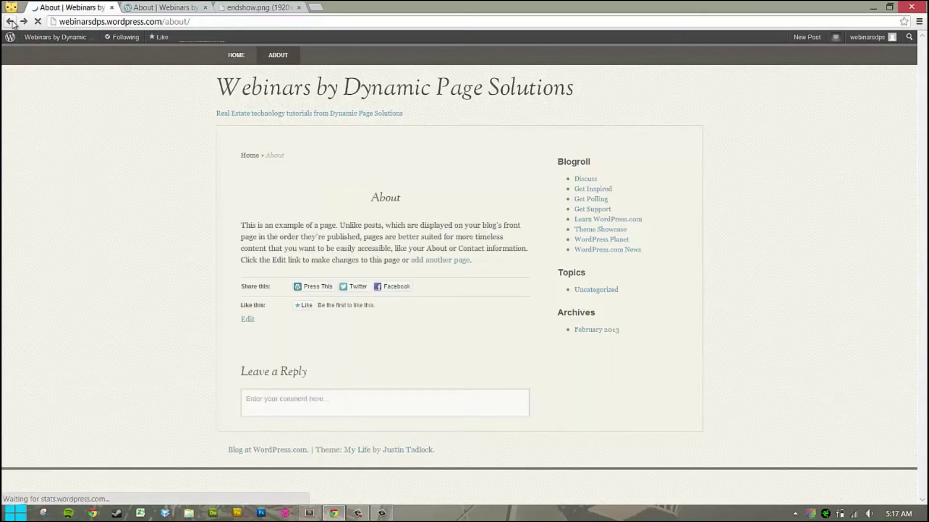
click(11, 23)
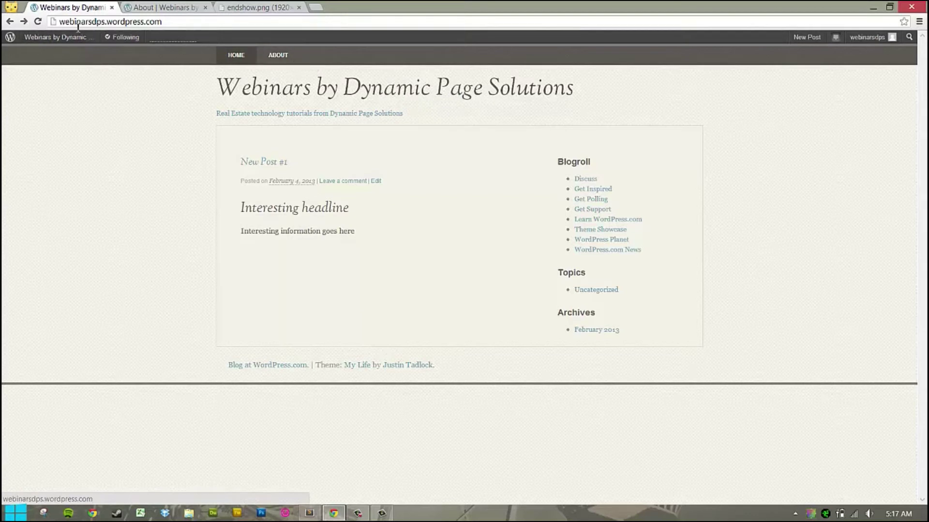
mouse_move(34, 39)
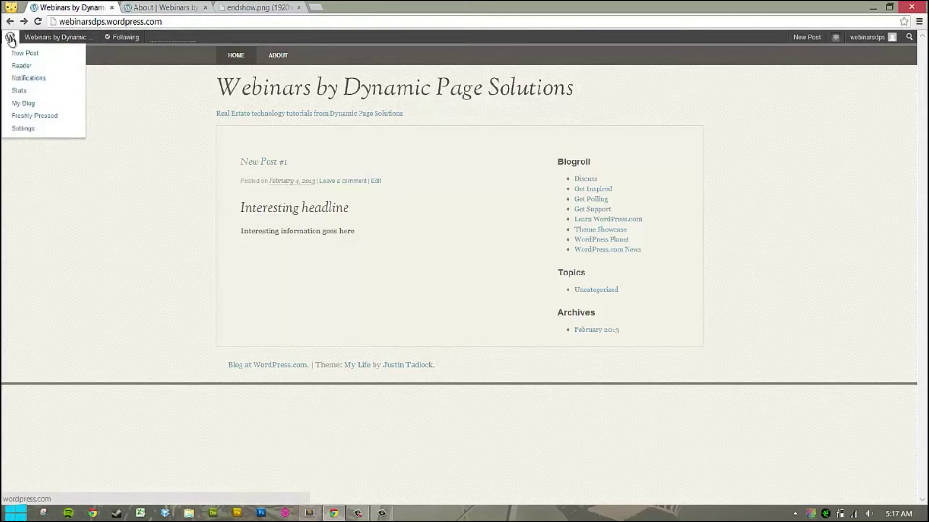
click(32, 43)
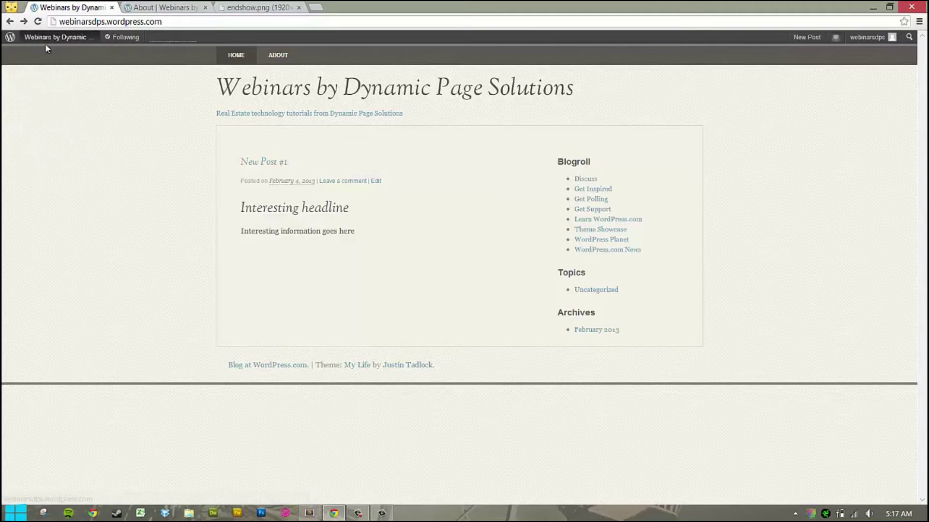
Go to the Dashboard, then Appearance > Themes to see the current My Life theme.
mouse_move(49, 42)
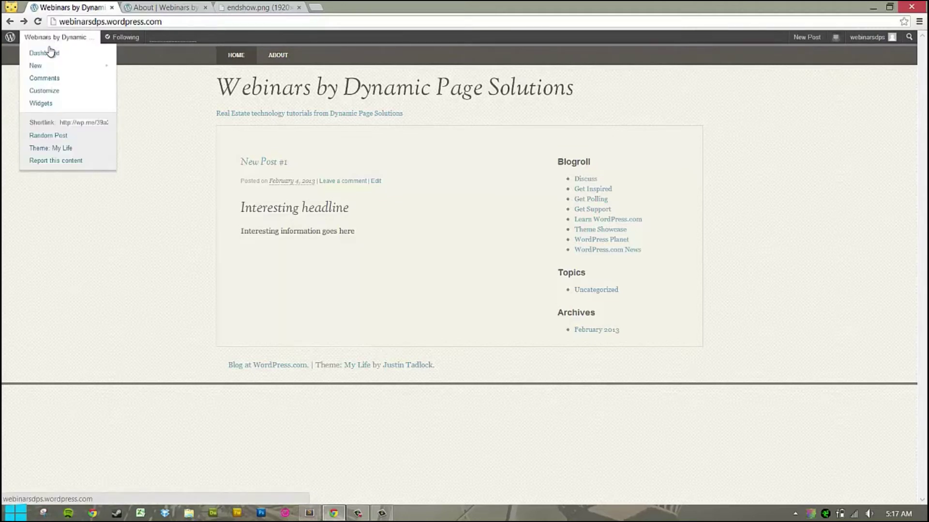
click(50, 54)
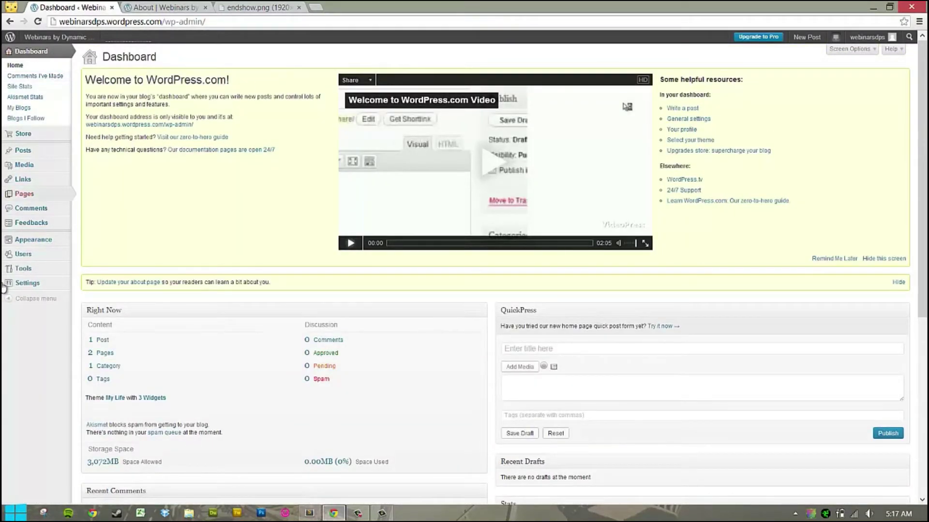
mouse_move(18, 156)
mouse_move(31, 178)
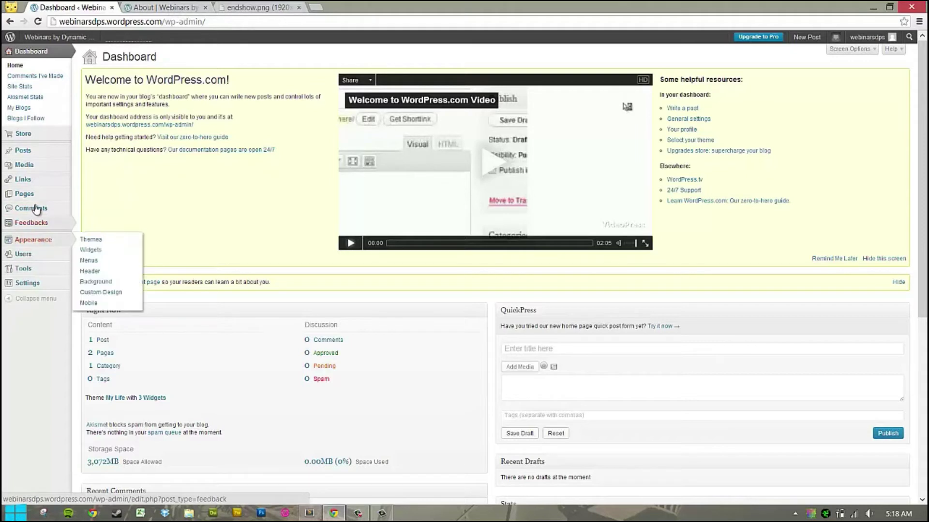
mouse_move(42, 244)
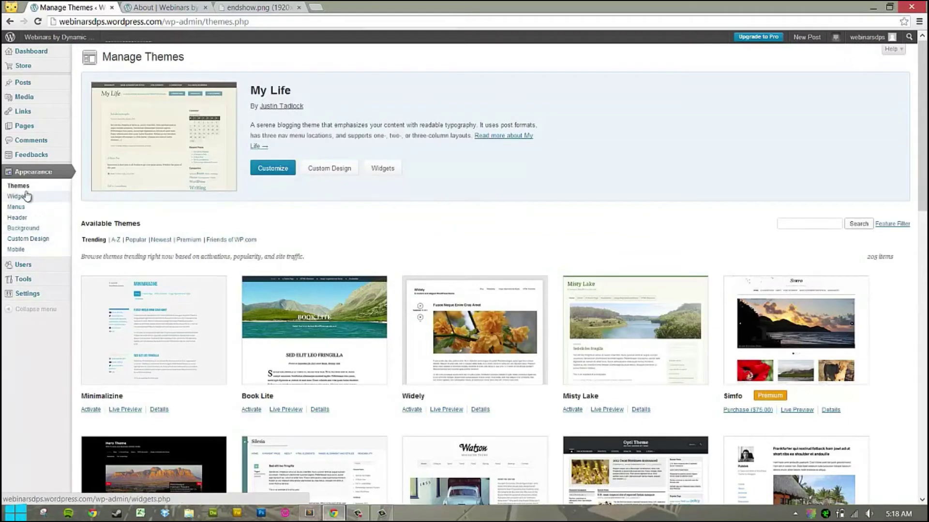
click(29, 229)
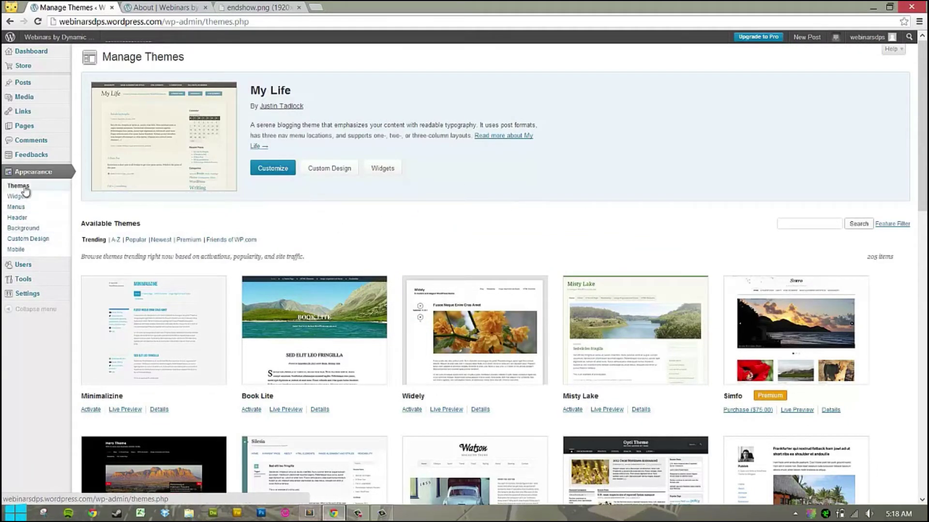
Drag the Facebook Like Box widget into the Primary Sidebar on the Widgets page.
click(20, 203)
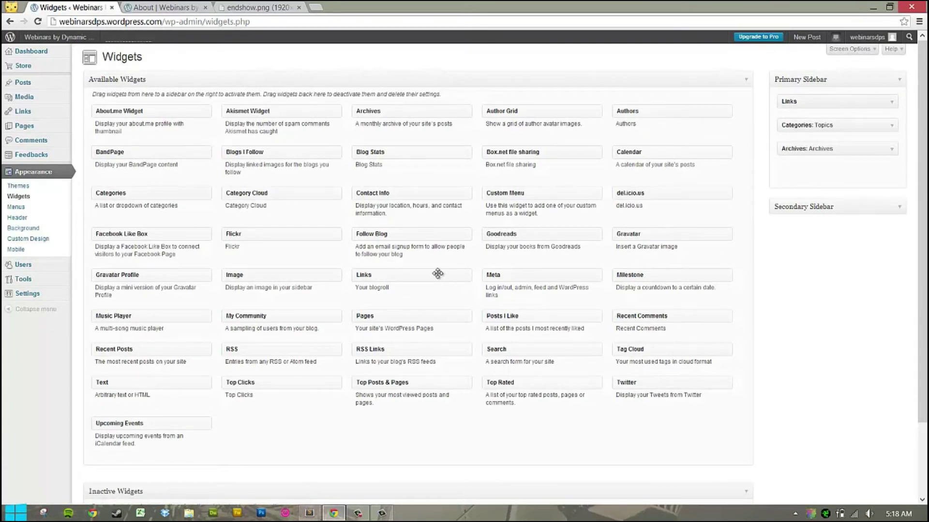
scroll(442, 274, down, 2)
scroll(440, 277, up, 2)
drag(125, 238, 822, 173)
Title the widget 'DPS Facebook', enter its Facebook page URL, enable Show Wall, and save.
click(812, 198)
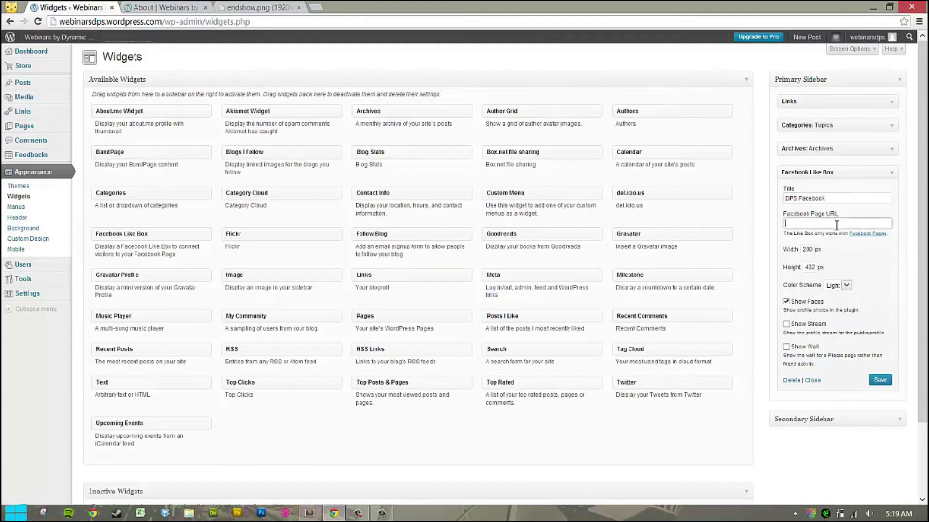
click(836, 224)
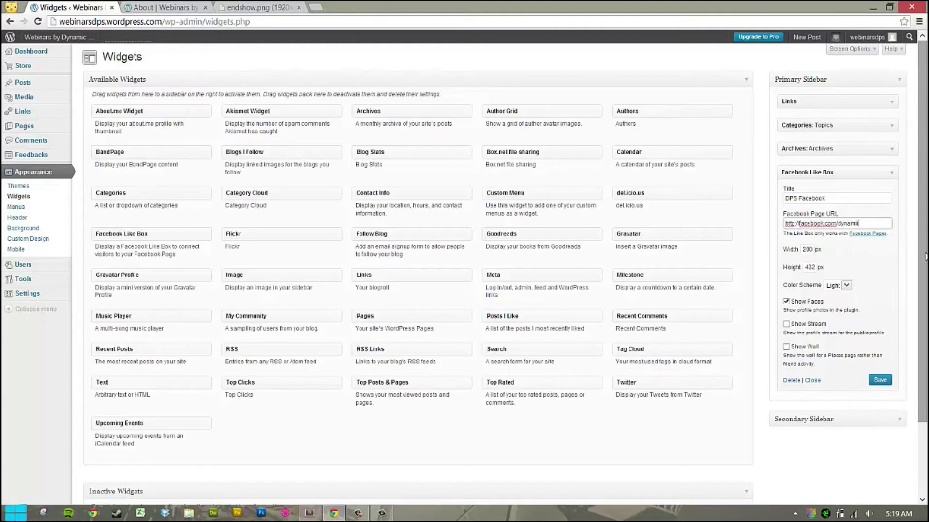
text(ions.com)
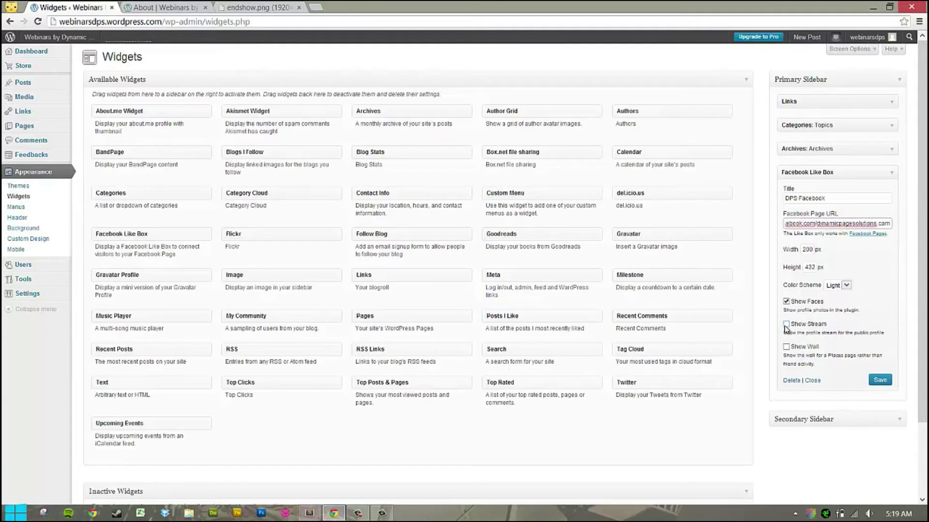
click(787, 348)
click(880, 380)
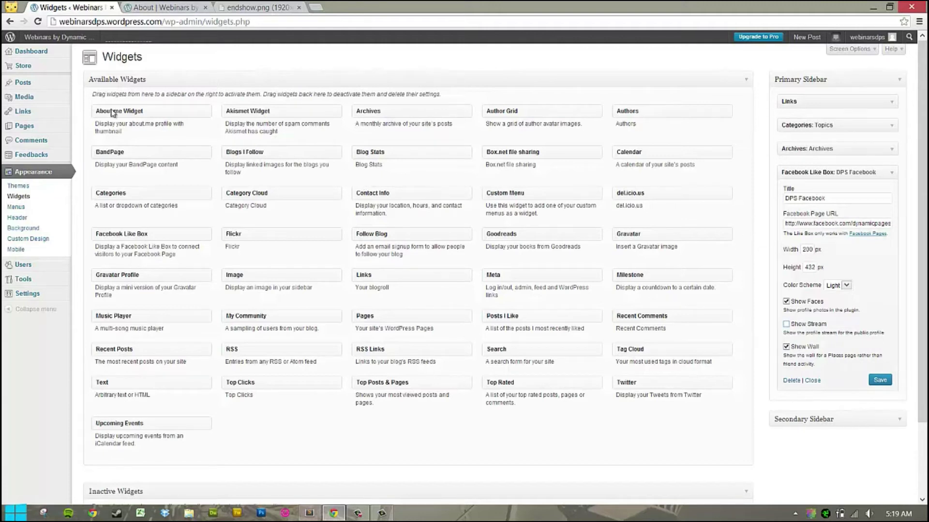
mouse_move(40, 40)
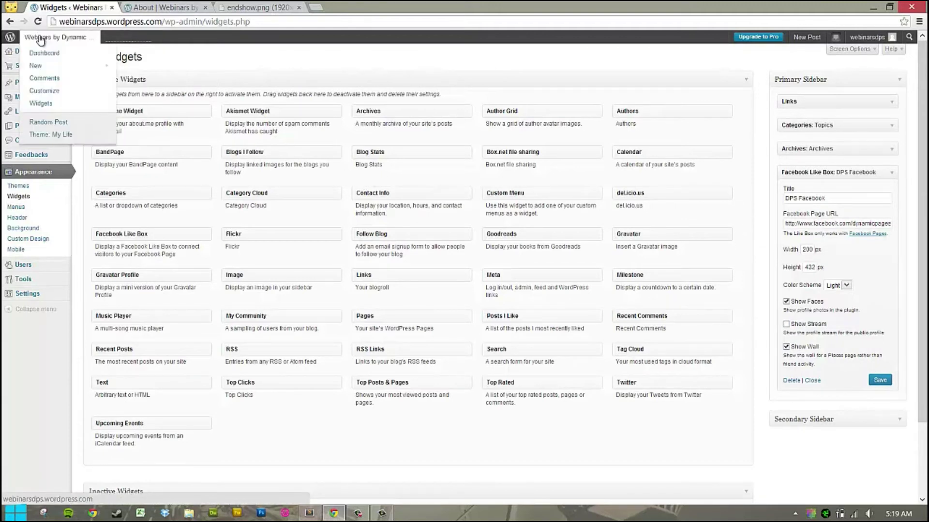
click(63, 38)
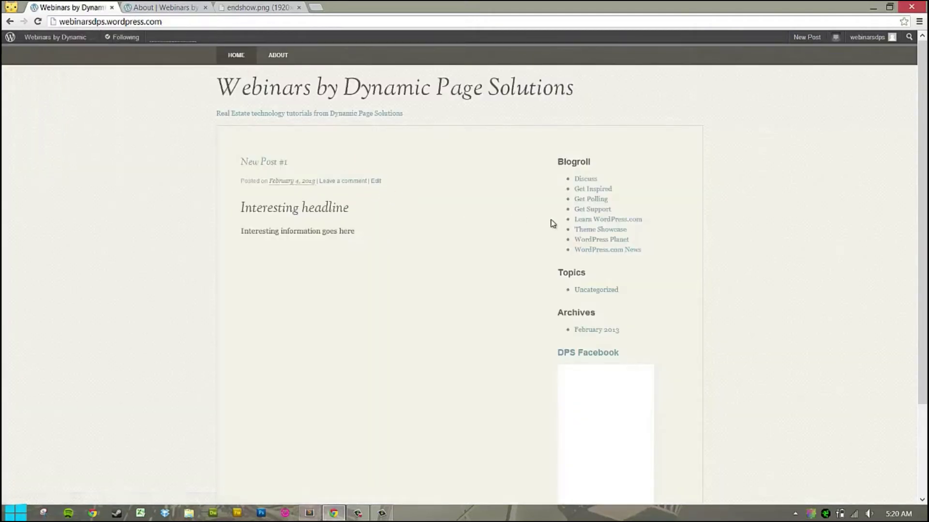
scroll(552, 223, down, 3)
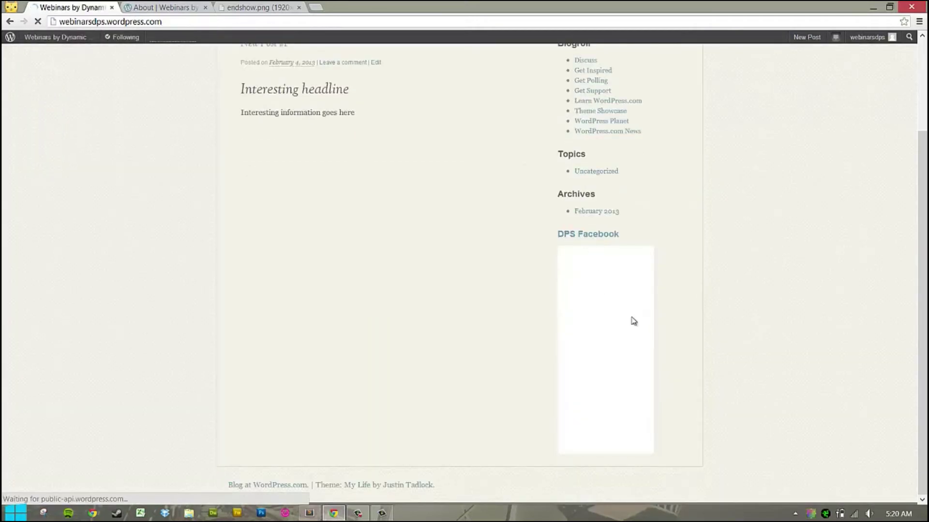
key(ctrl+a)
click(426, 154)
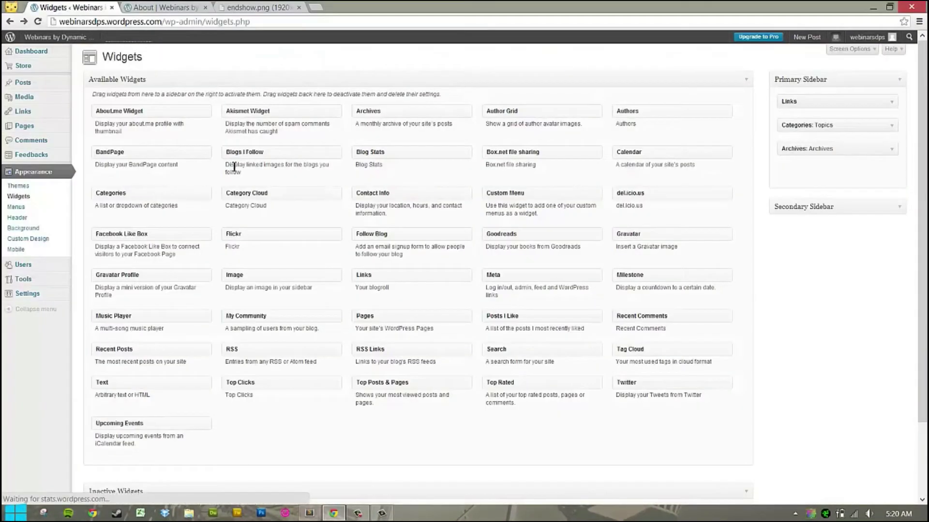
Expand the Facebook Like Box widget on the Widgets page and select its Page URL.
click(26, 175)
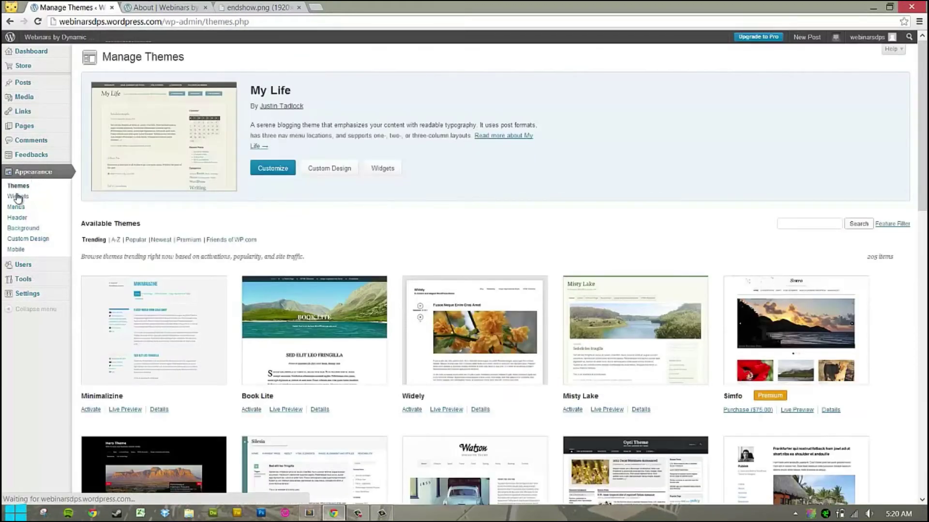
click(29, 198)
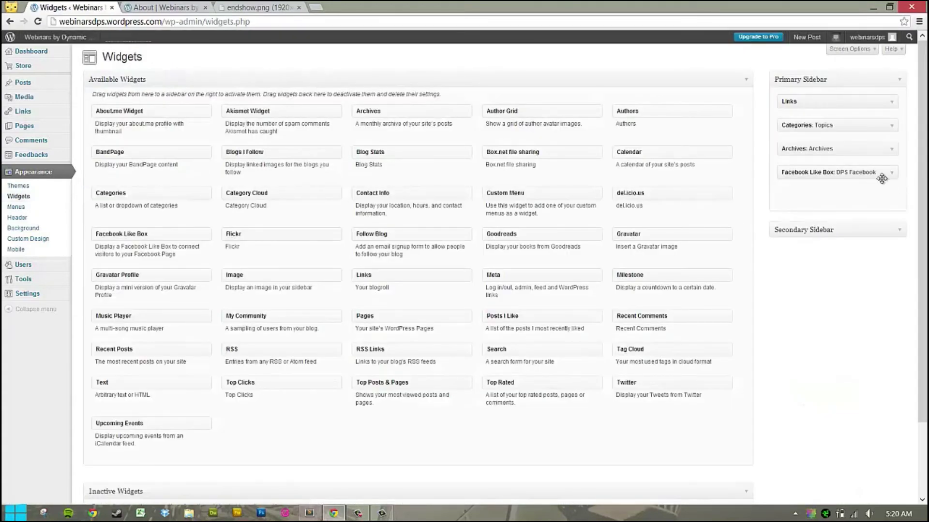
click(887, 111)
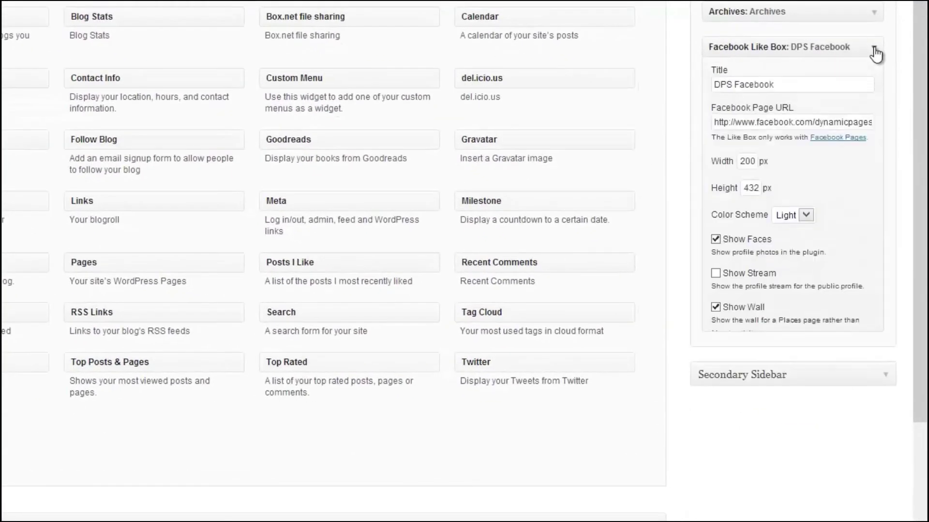
click(814, 125)
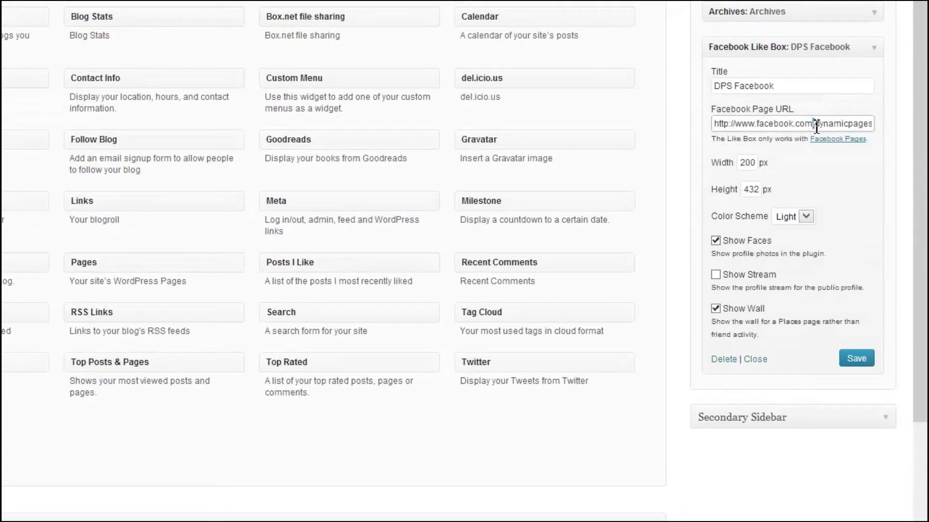
key(ctrl+a)
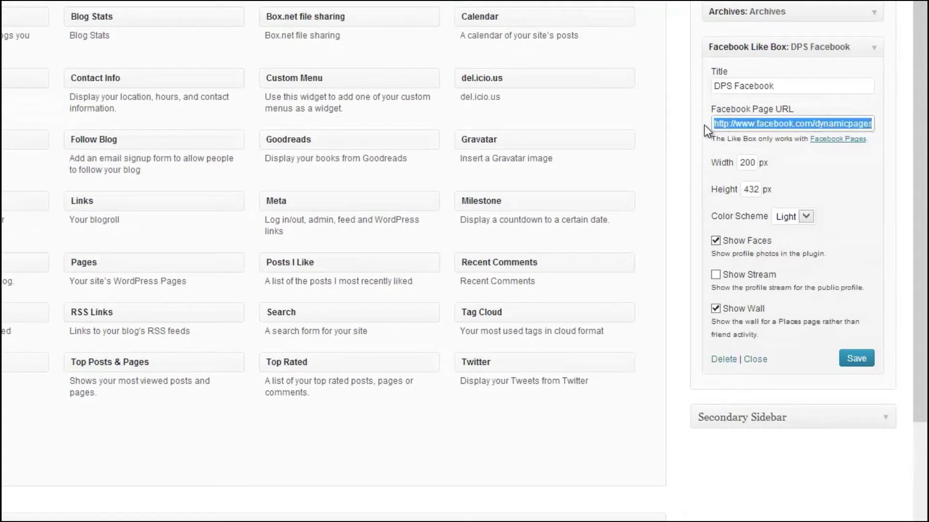
click(738, 124)
double_click(737, 123)
triple_click(738, 123)
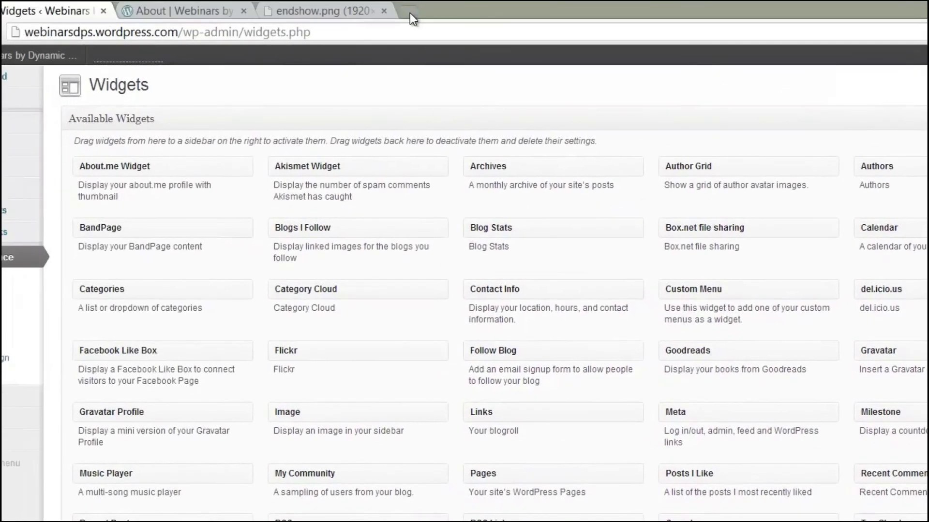
Test the Facebook URL in a new tab and confirm it works without the trailing '.com'.
click(410, 12)
text(http://www.facebook.com/dynamicpagesolutions.com)
key(Return)
double_click(313, 32)
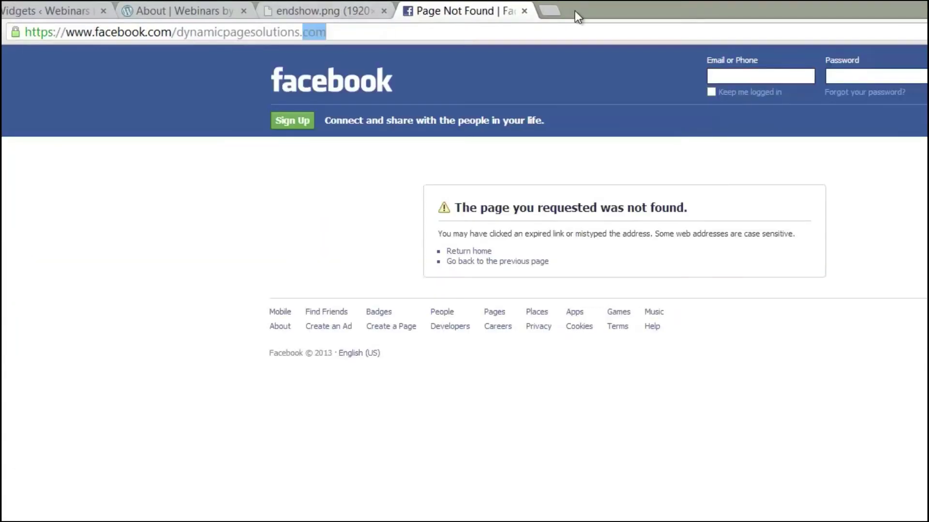
key(BackSpace)
key(BackSpace)
key(Return)
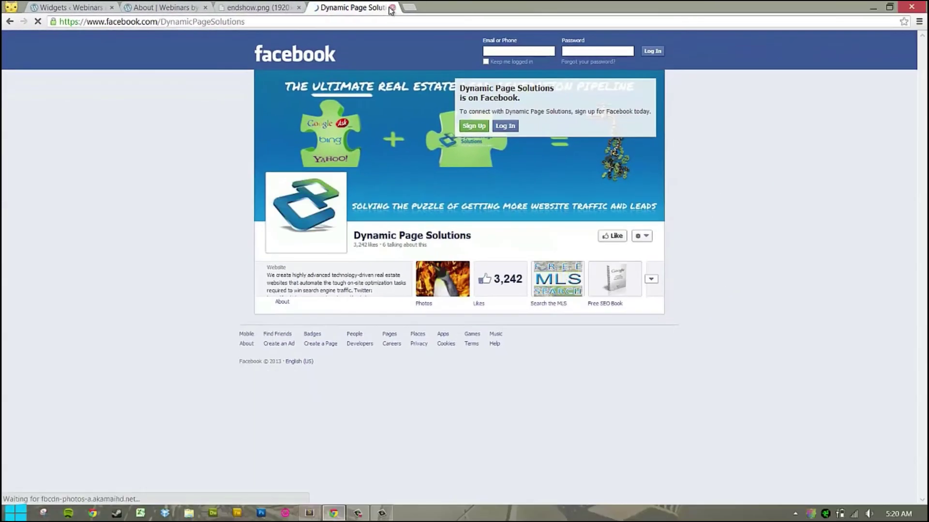
click(391, 8)
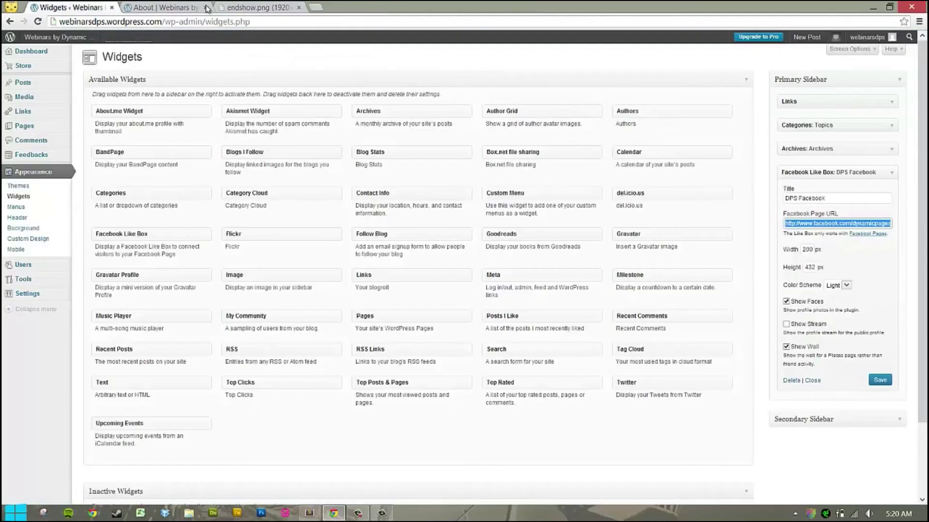
Correct the widget's Page URL to facebook.com/dynamicpagesolutions and save it.
click(872, 226)
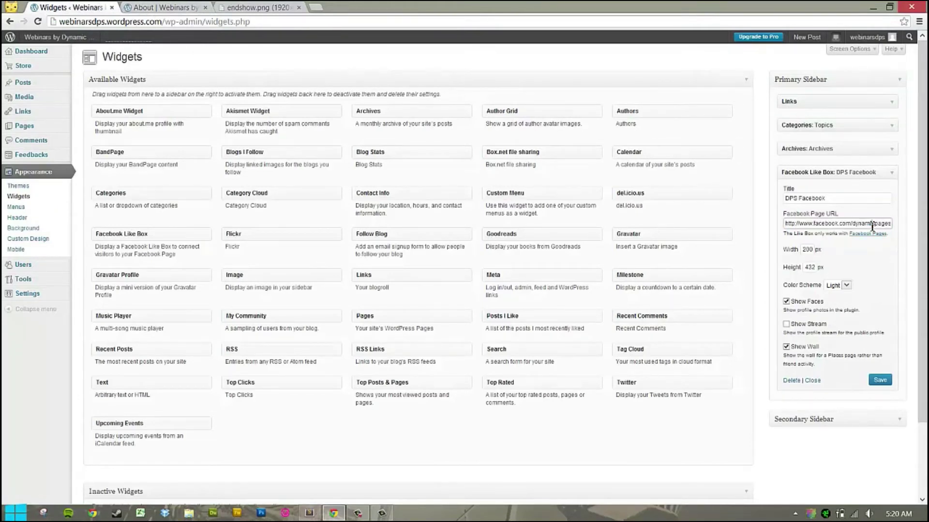
text(olutions)
click(879, 380)
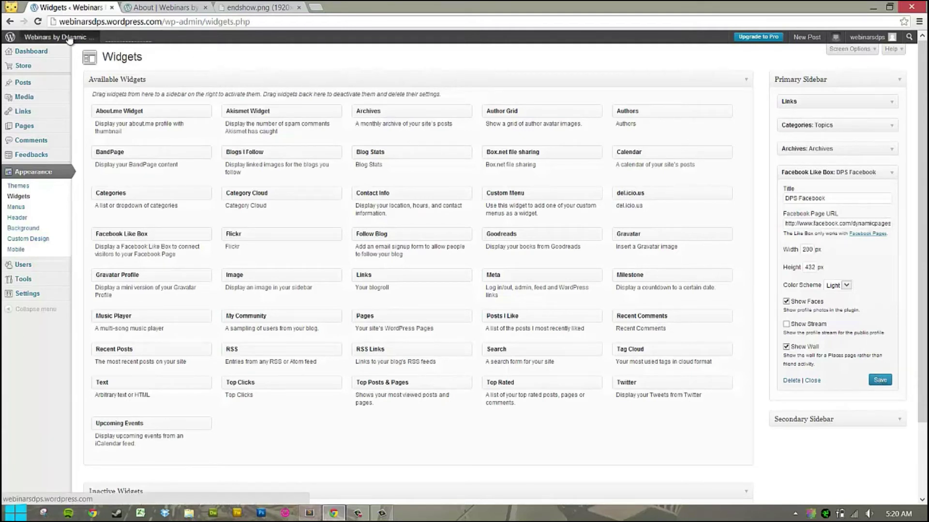
mouse_move(67, 39)
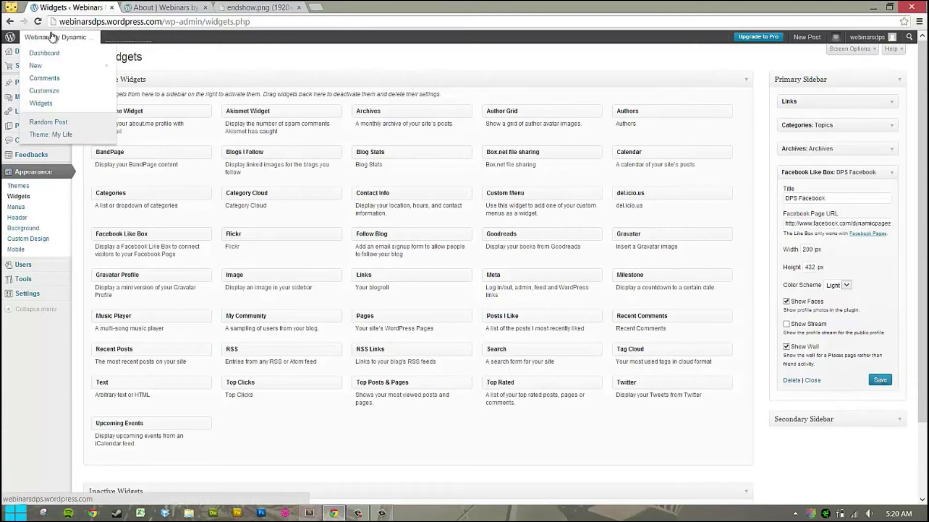
View the blog's front page showing the Dynamic Page Solutions like box.
click(57, 42)
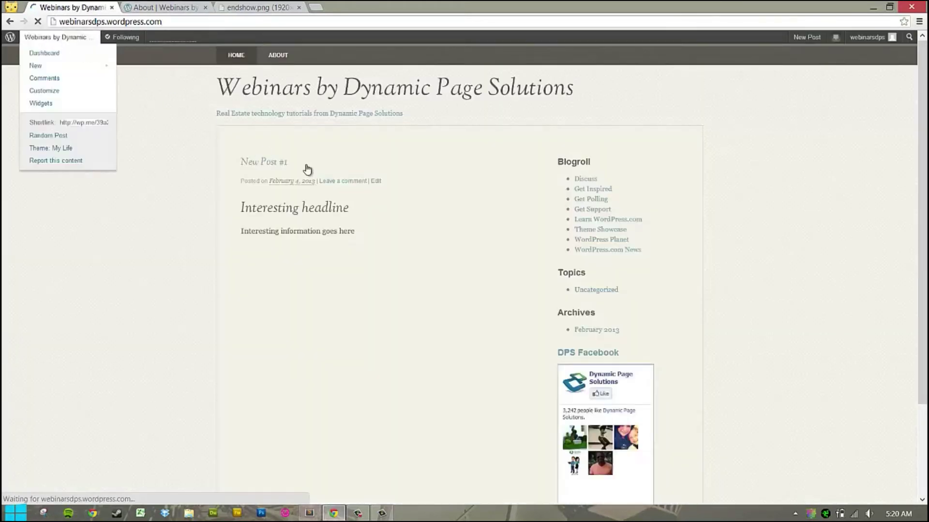
scroll(721, 338, down, 3)
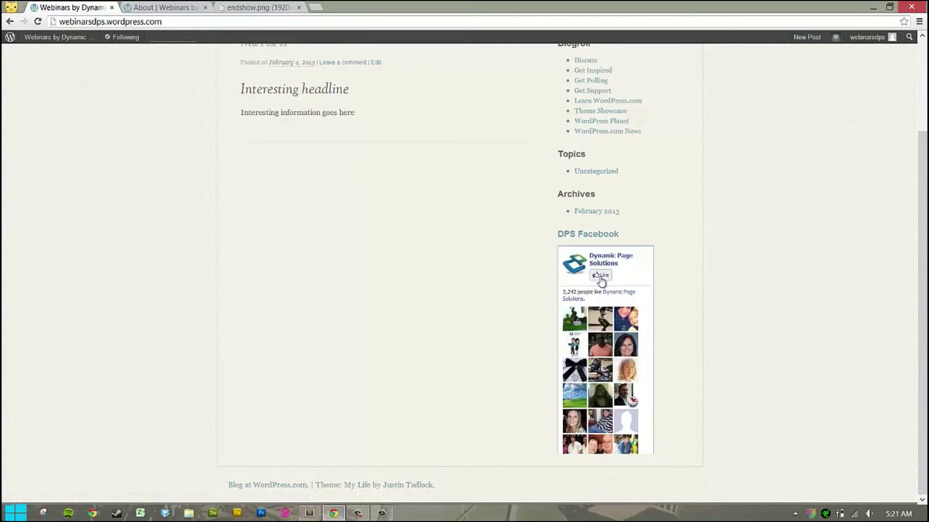
scroll(601, 281, up, 3)
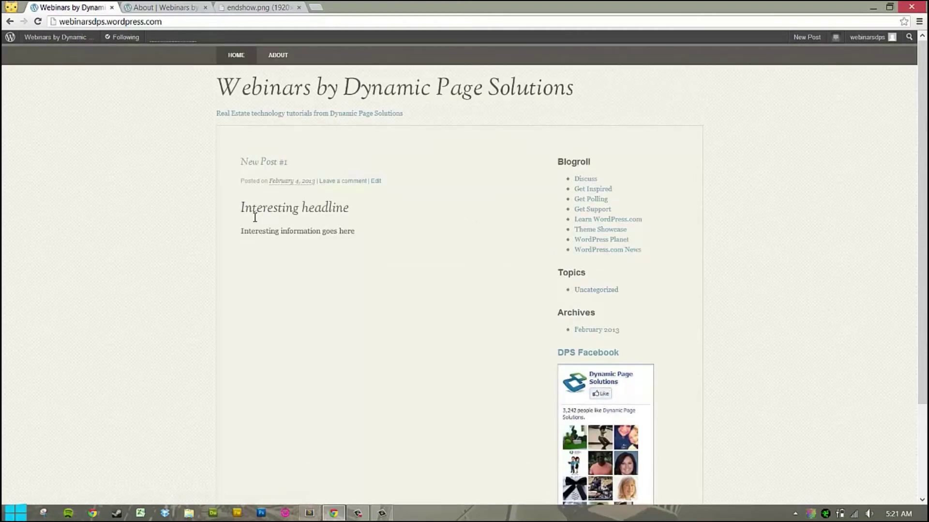
Browse back through Widgets and Themes, revisit the site, and return to the Dashboard.
click(8, 22)
click(8, 25)
mouse_move(34, 38)
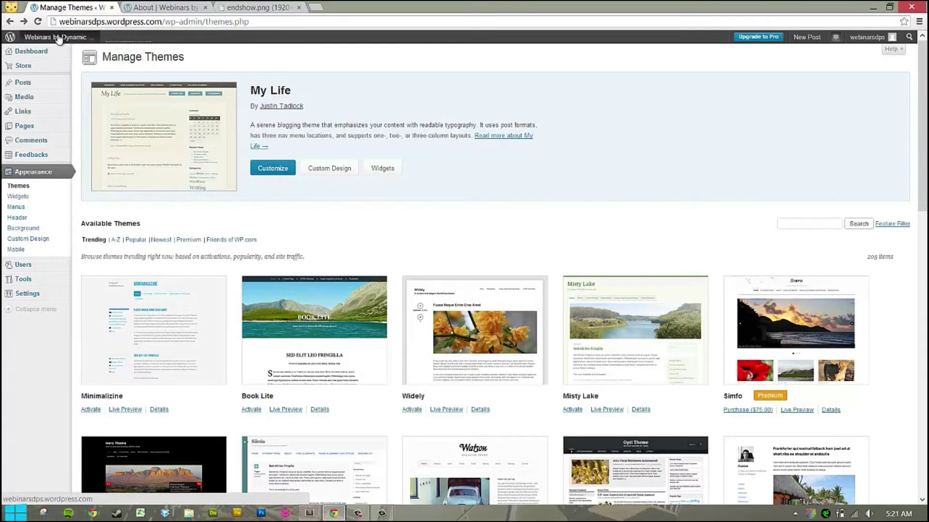
click(45, 56)
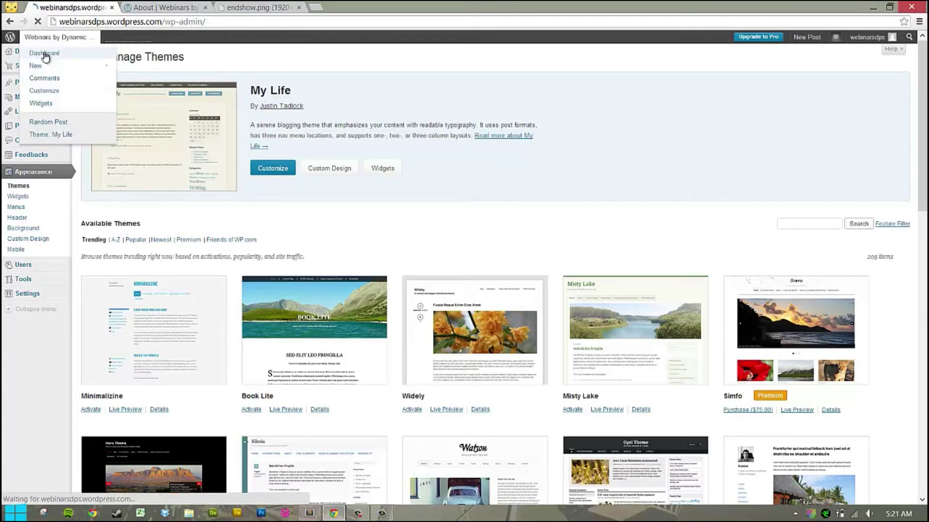
click(77, 39)
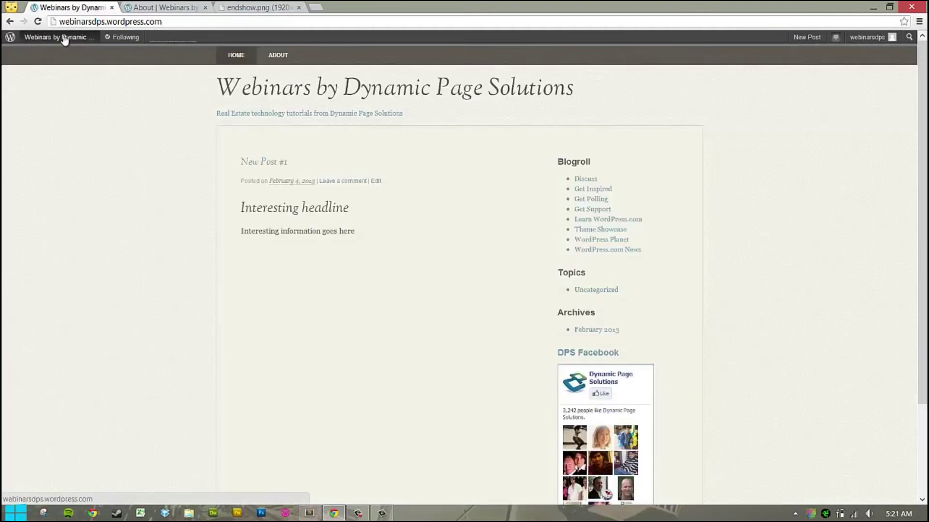
mouse_move(62, 38)
click(58, 54)
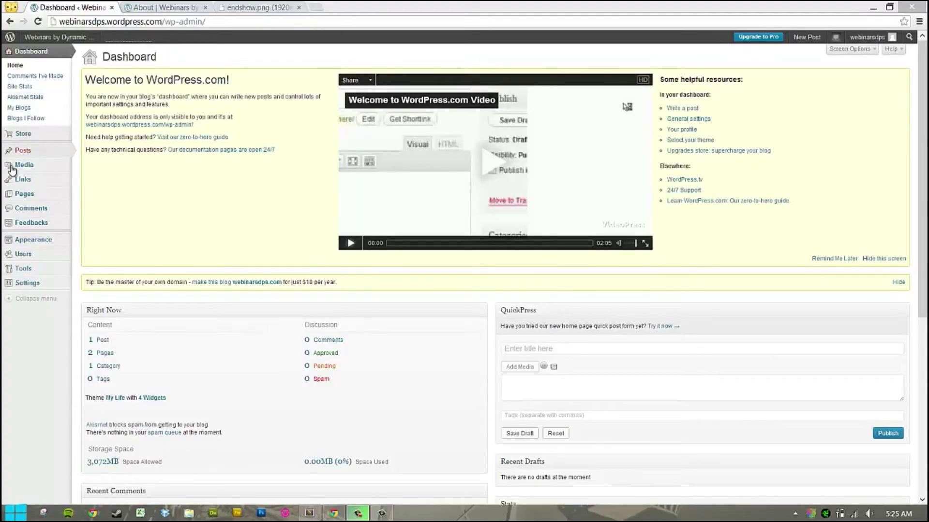
Start a new post titled 'Finding the right home in Austin, TX'.
mouse_move(39, 154)
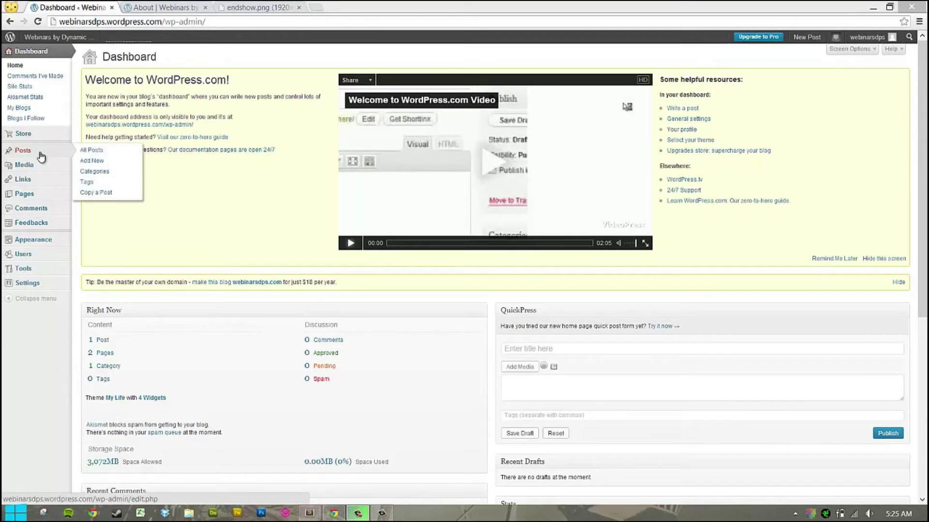
click(41, 156)
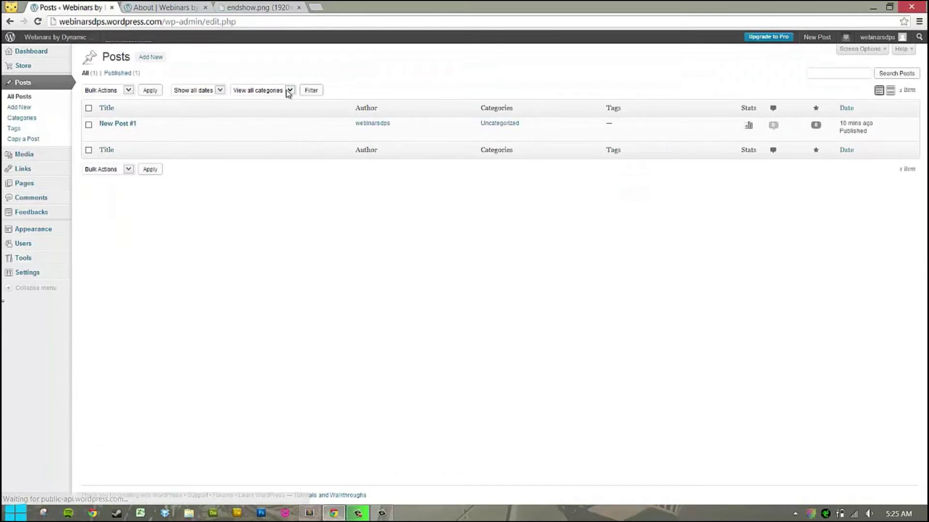
click(154, 58)
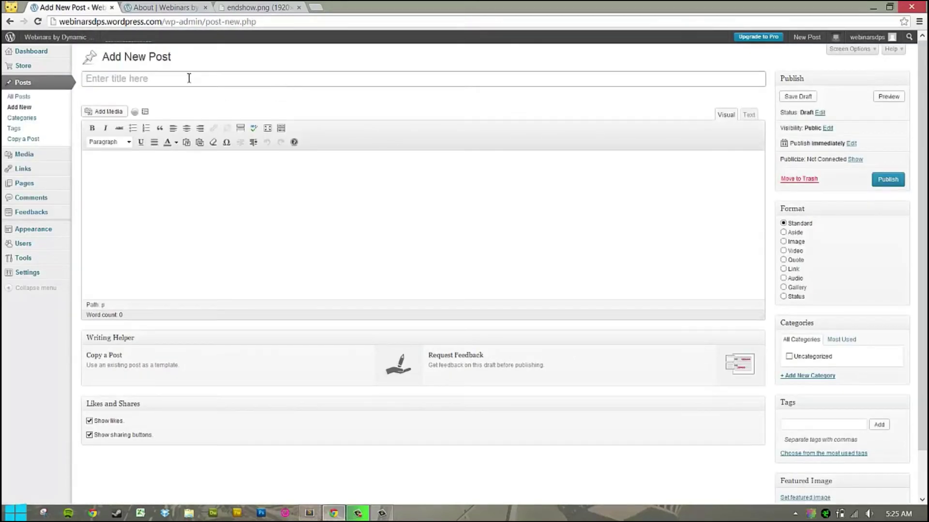
click(188, 78)
text(Finding the right home in Austin.)
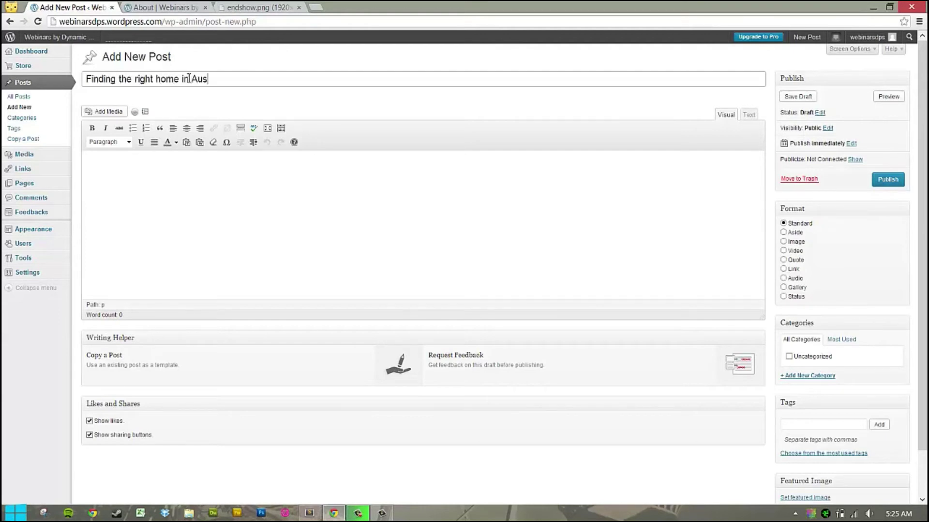
text( TX)
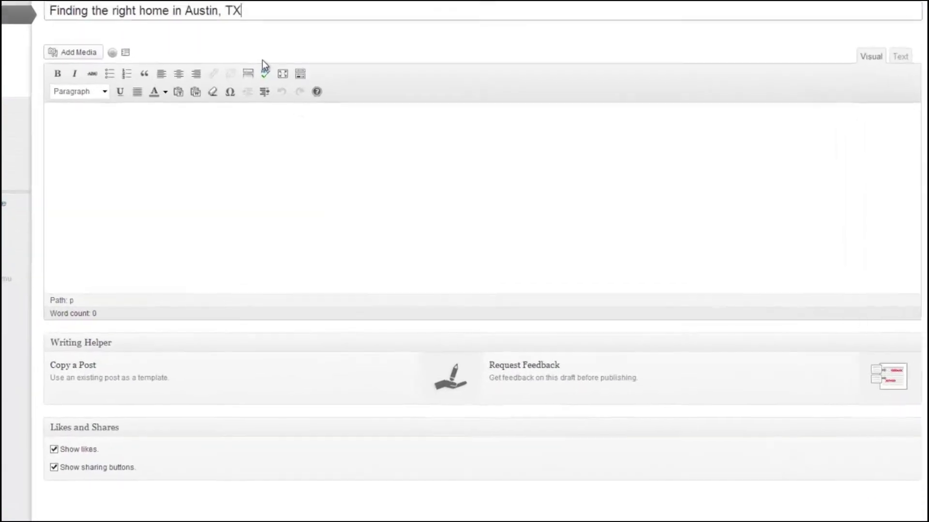
Format 'Searching online for new homes' as Heading 1 and start a new line below it.
click(267, 191)
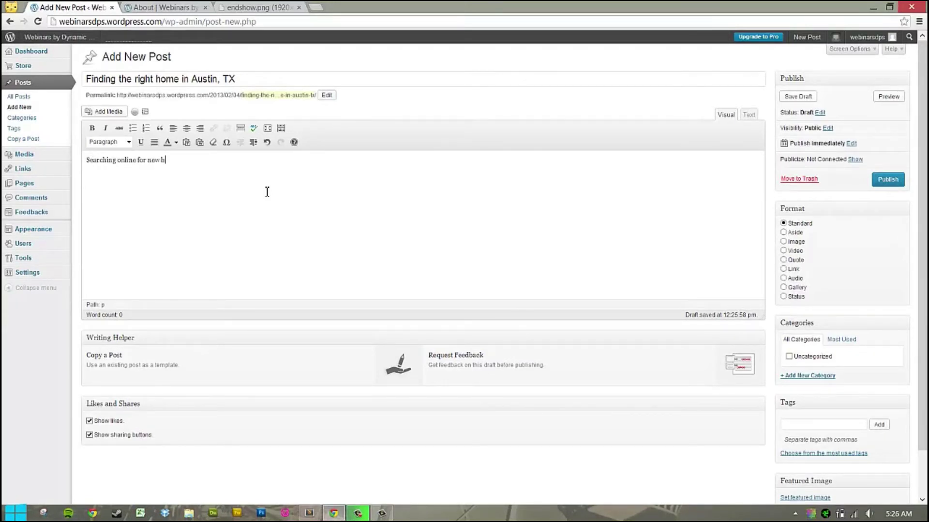
drag(193, 163, 105, 148)
click(104, 143)
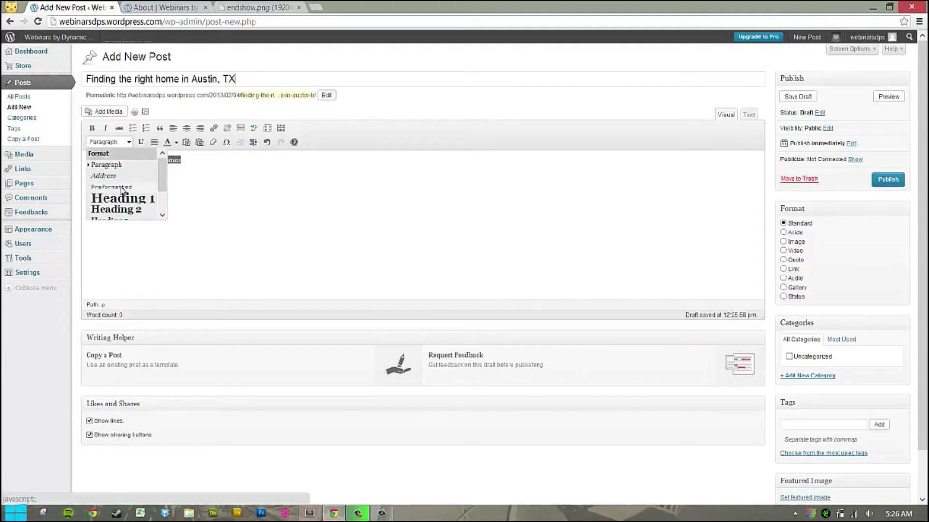
click(124, 197)
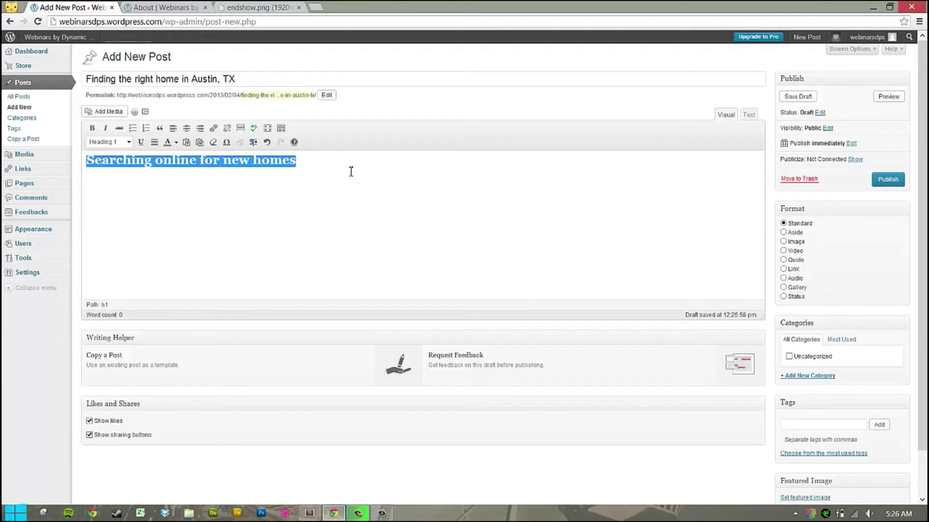
click(311, 159)
key(Return)
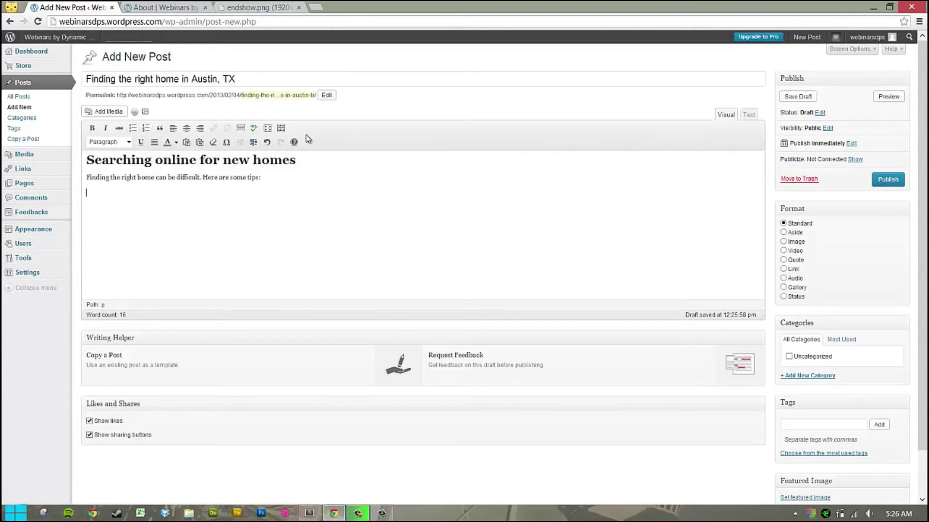
Add bullets 'Use specific searches' and 'Keep your price range broad', then exit the list.
click(133, 130)
text(pecific searchi)
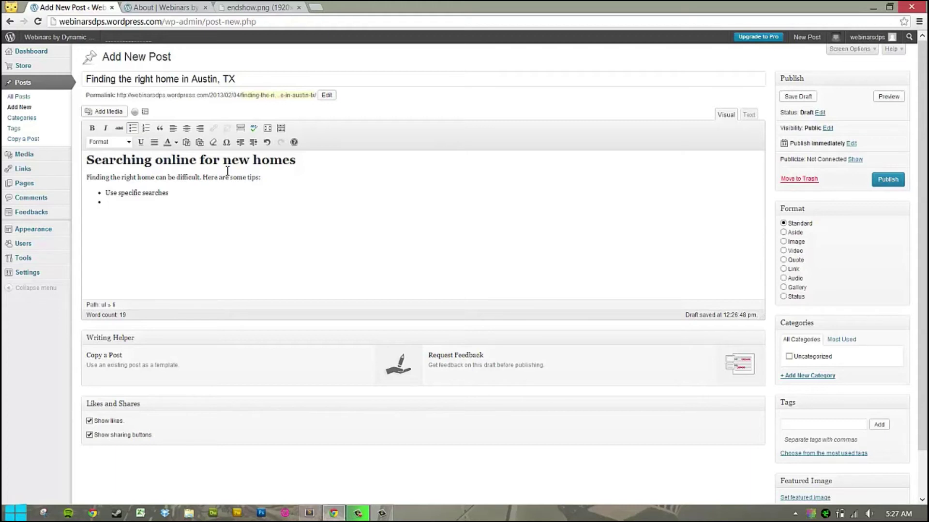
text(Keep your price range broad)
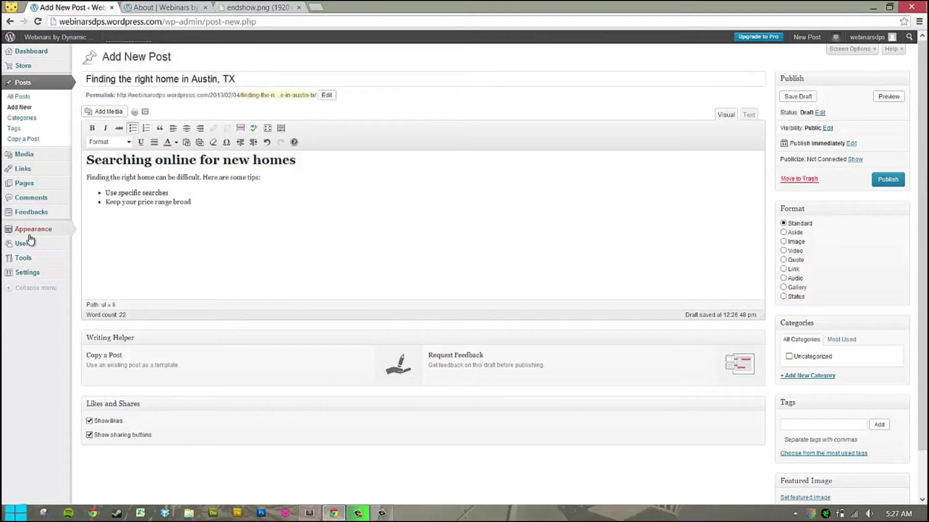
key(Return)
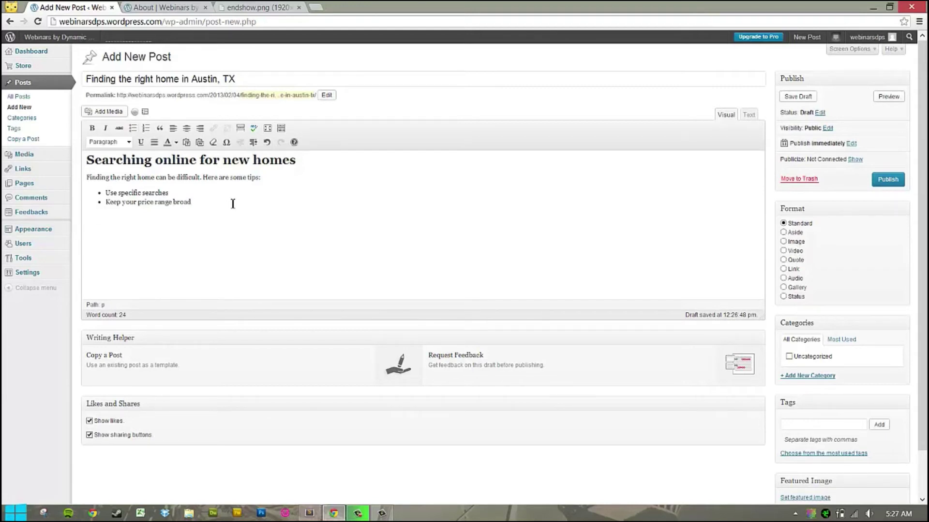
click(205, 201)
key(Return)
Add a Heading 1 reading 'Find the right real estate agent'.
click(124, 143)
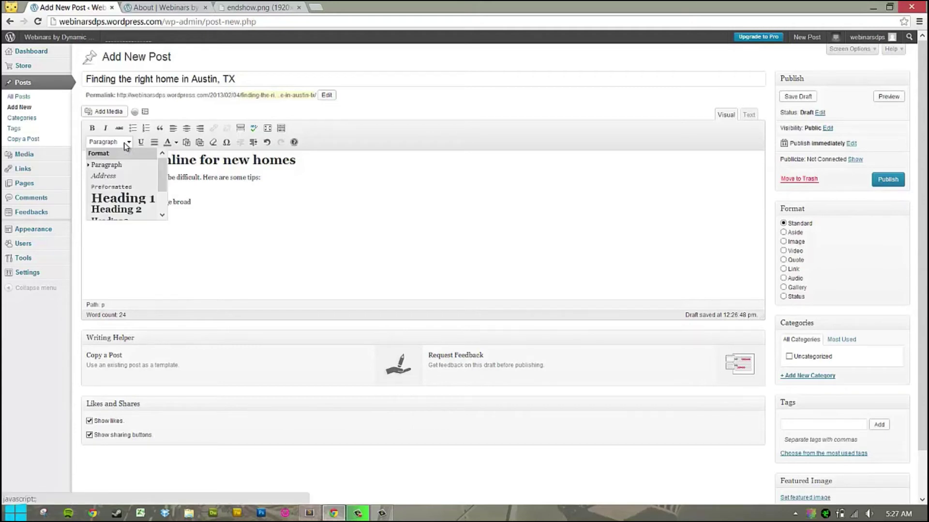
click(124, 202)
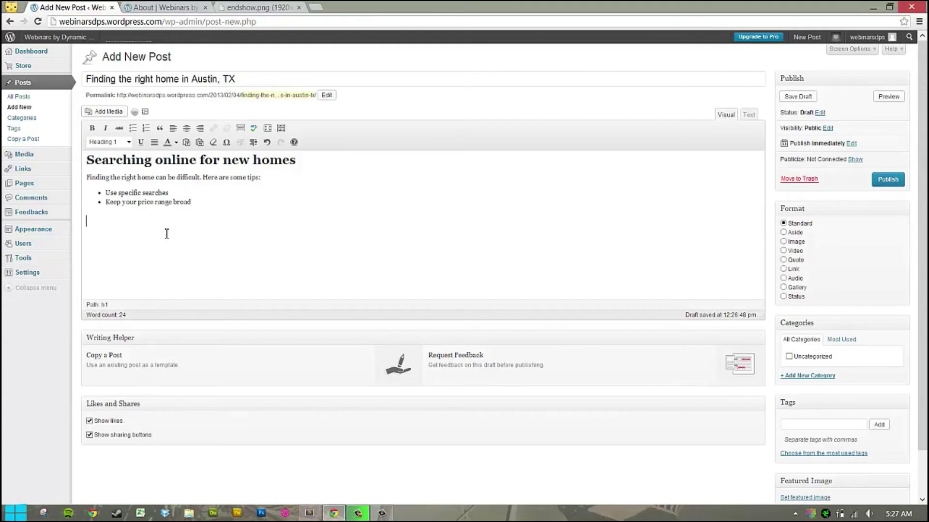
text(Find the righ)
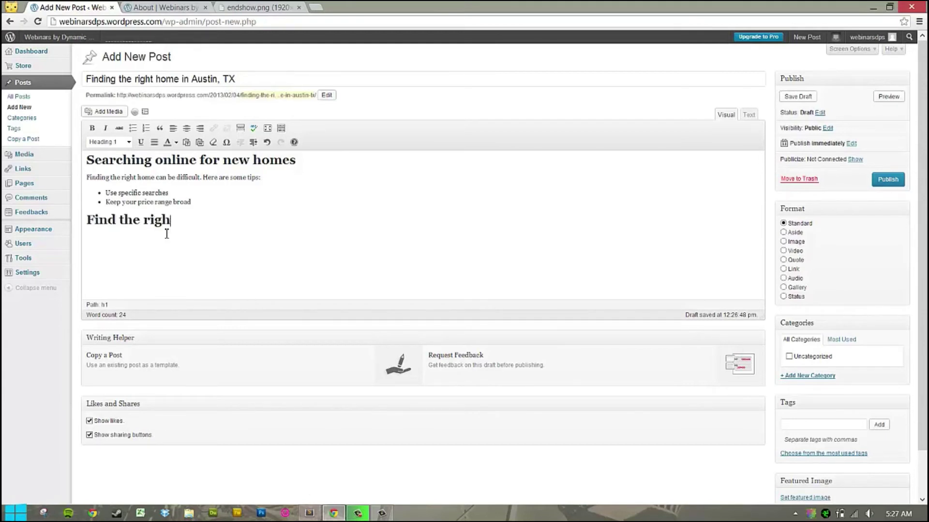
text(t real estate agent)
key(Return)
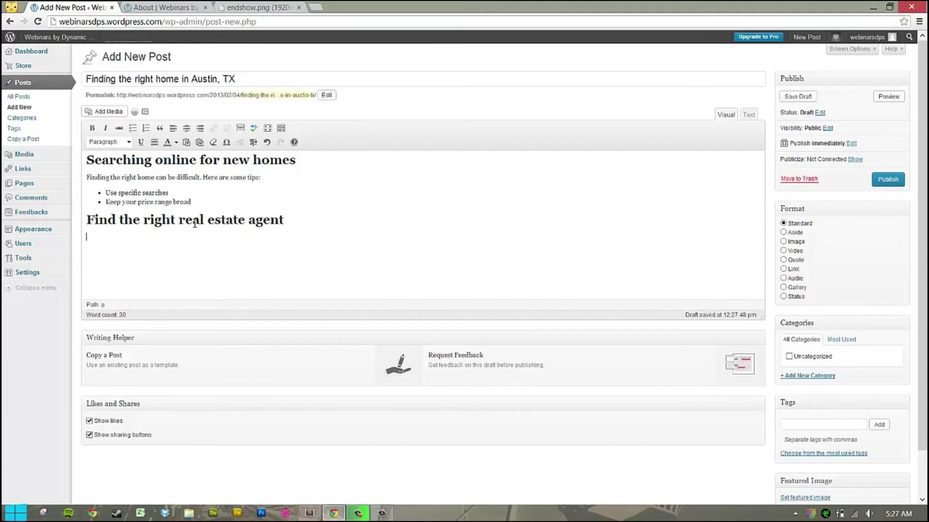
Copy the intro line and tips beneath the new heading, then publish the post.
drag(210, 201, 82, 179)
key(ctrl+c)
click(153, 241)
key(ctrl+v)
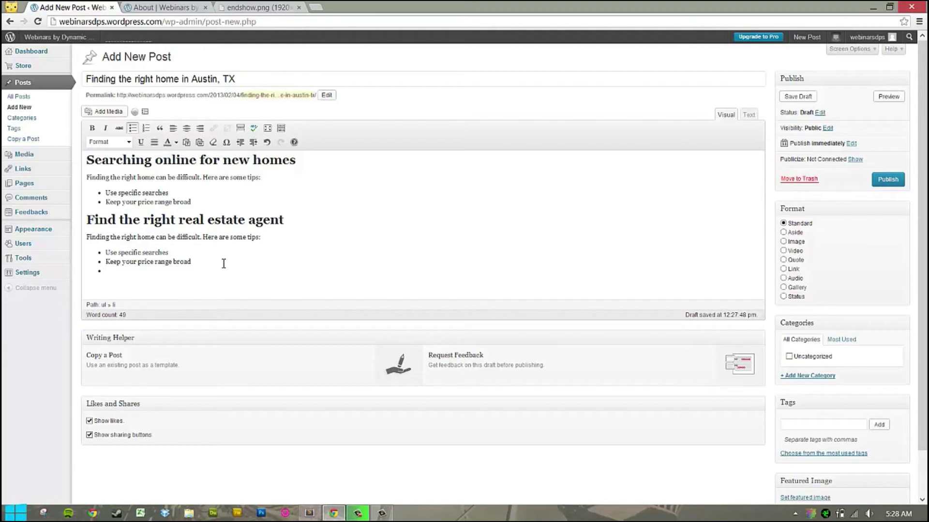
key(Return)
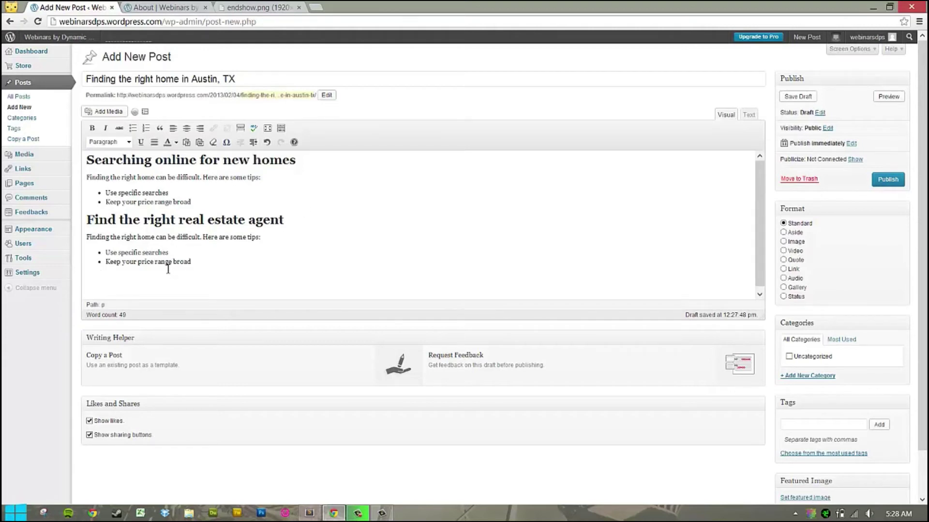
click(896, 184)
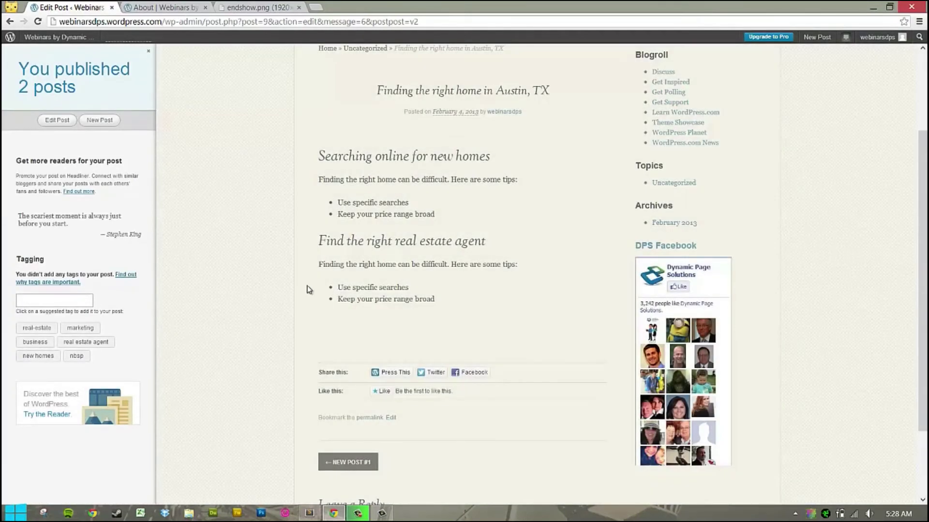
Scroll through the live Austin home-search post, then go back to its editor.
scroll(486, 193, up, 3)
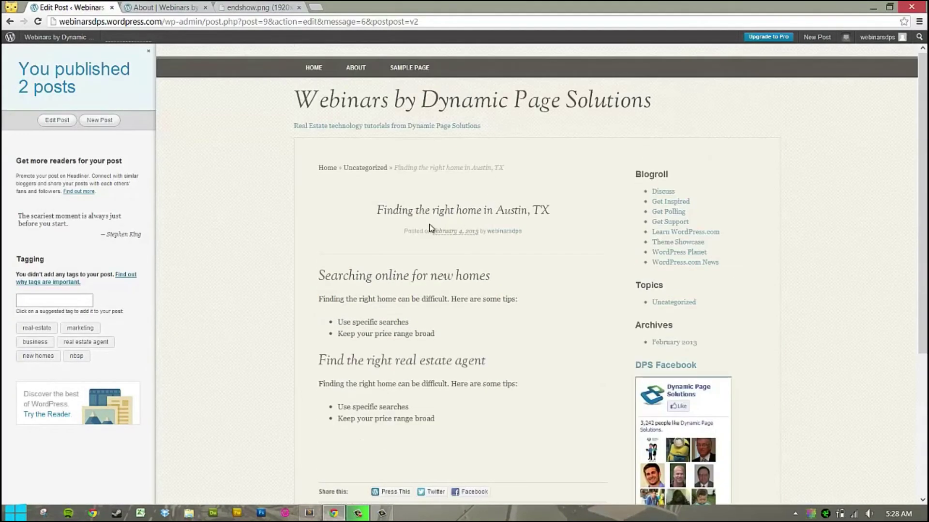
drag(383, 211, 540, 211)
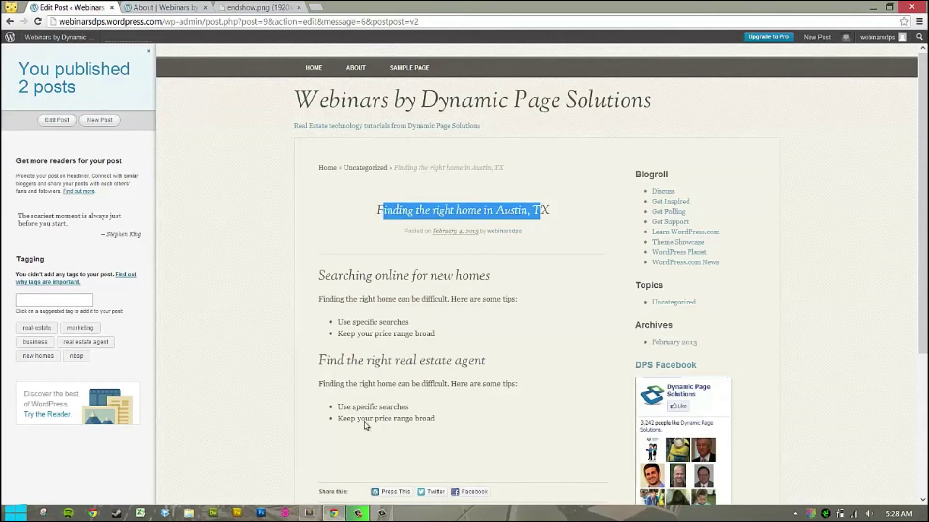
scroll(509, 373, down, 5)
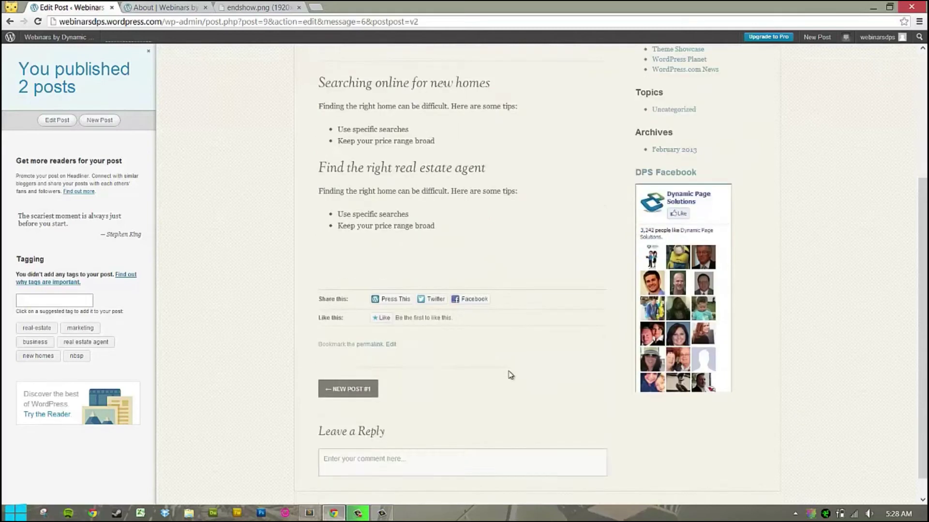
scroll(509, 373, up, 5)
click(389, 281)
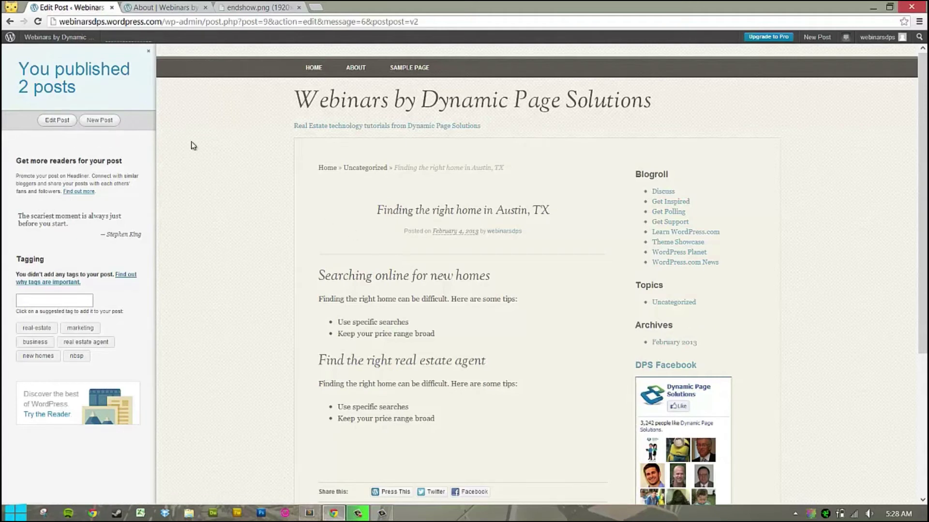
click(57, 120)
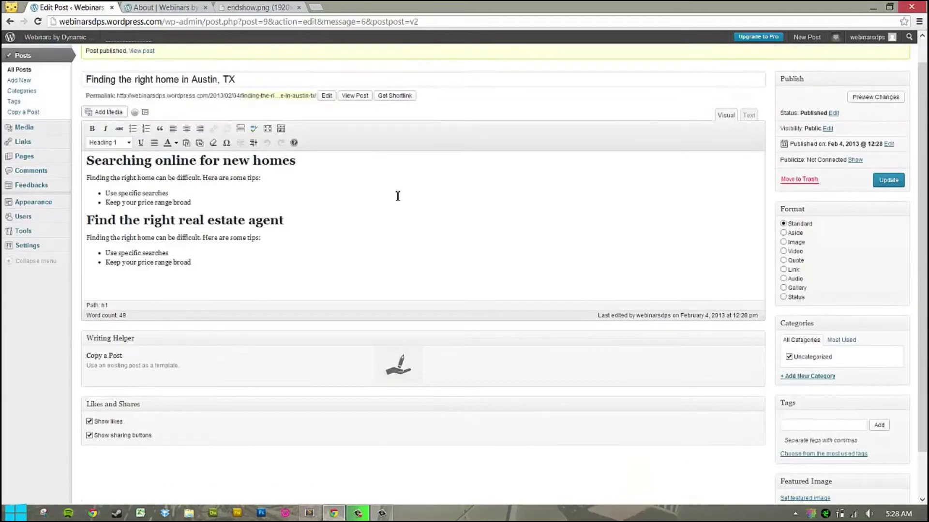
Add a blank paragraph after the first tips list and upload the 12880166 image.
mouse_move(118, 203)
click(208, 228)
key(Return)
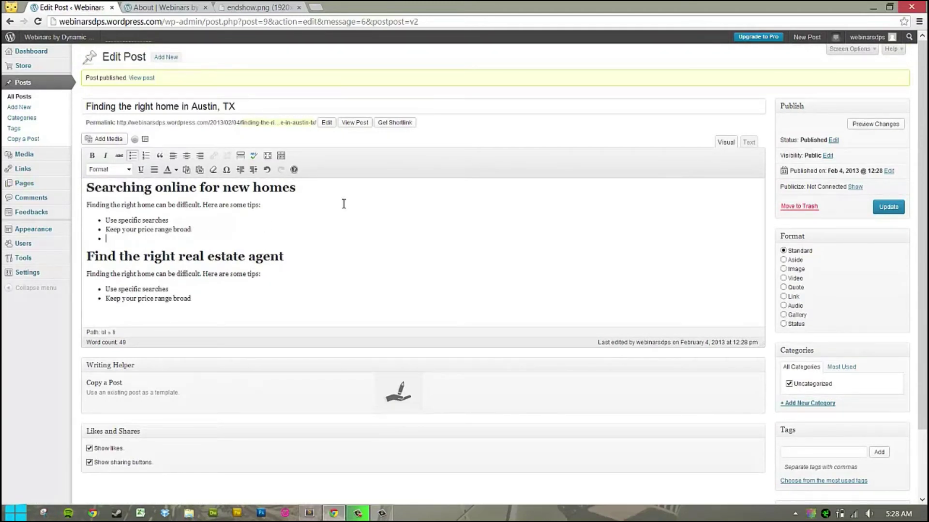
key(Return)
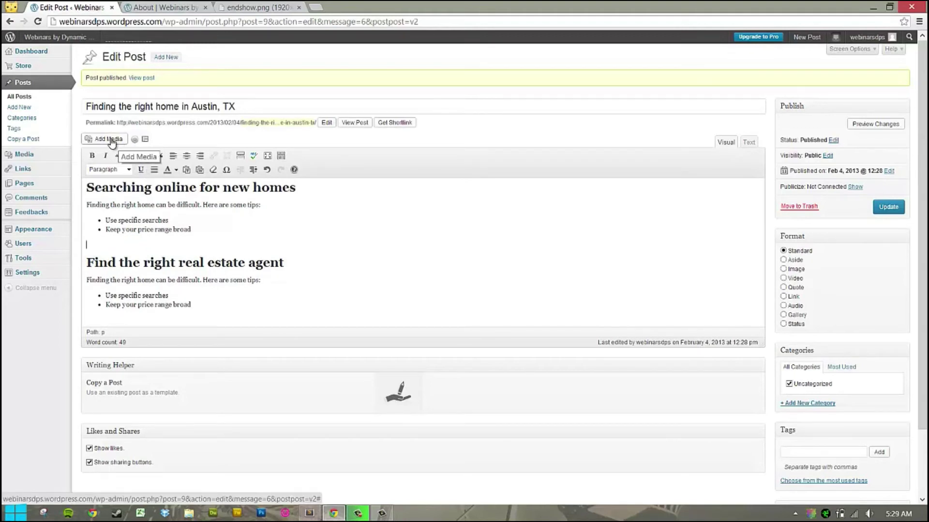
click(111, 140)
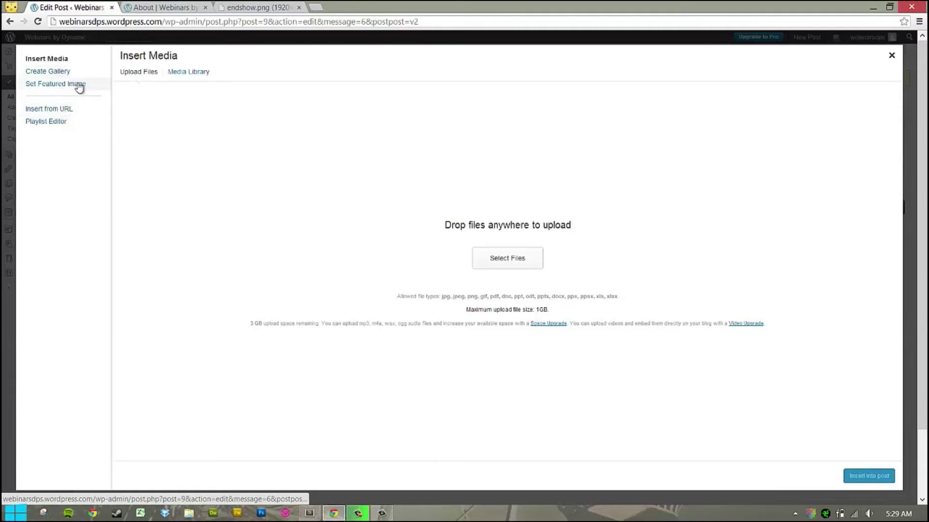
click(528, 265)
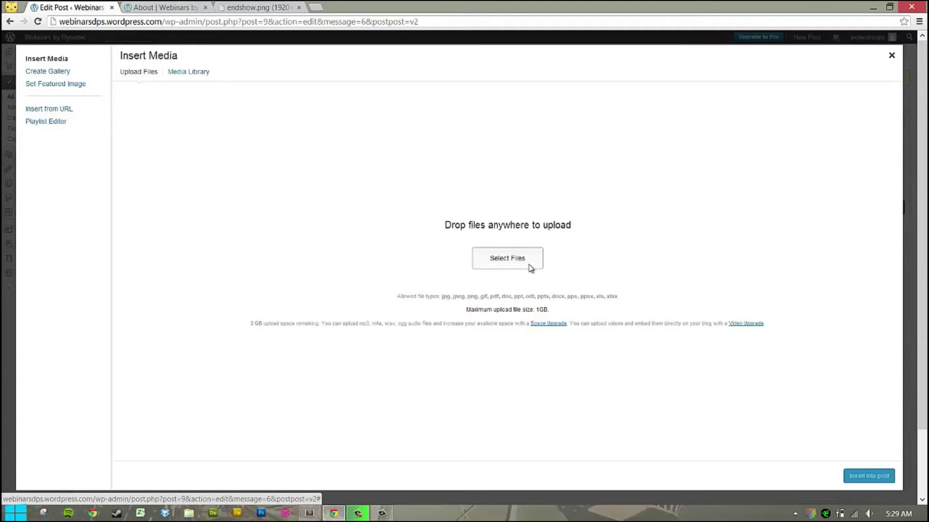
click(367, 204)
scroll(365, 199, down, 3)
scroll(358, 170, up, 3)
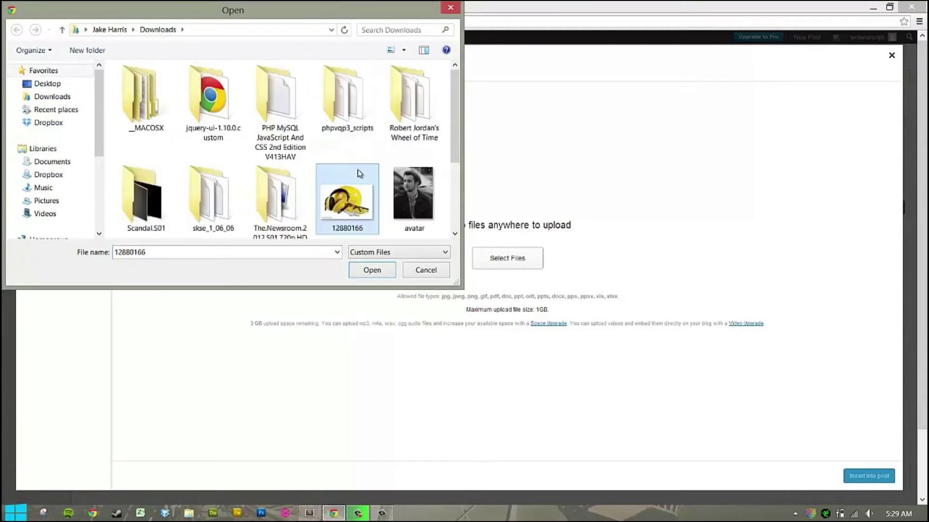
double_click(360, 198)
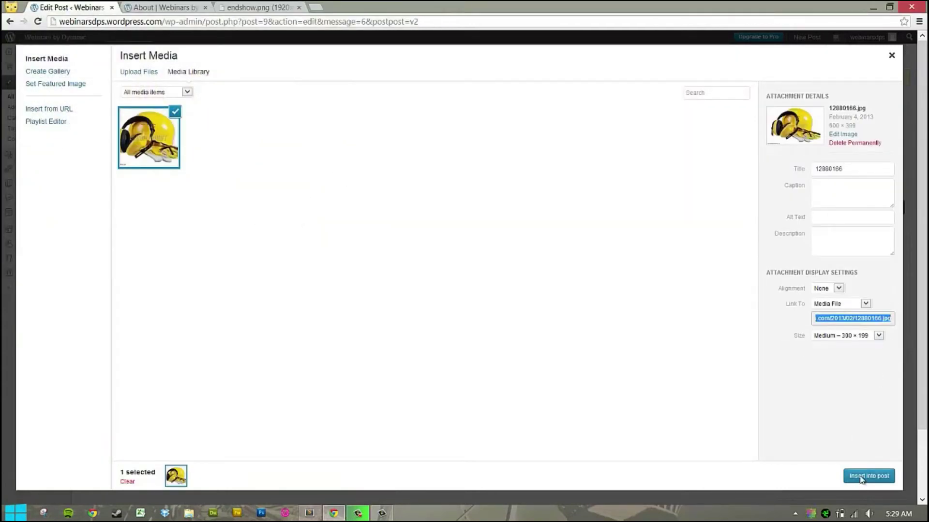
Title the image 'Hardhat', insert it into the post, and update the post.
click(856, 166)
drag(856, 165, 788, 167)
text(Hardhat)
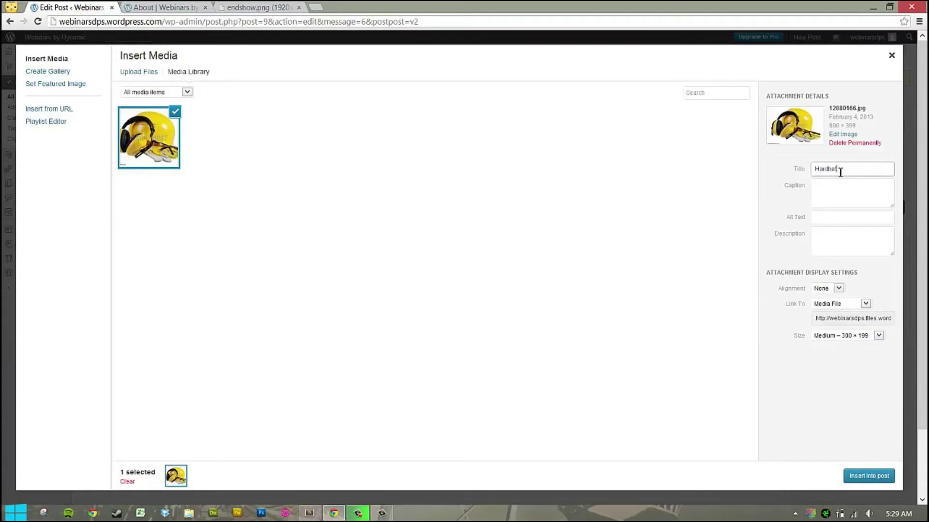
key(Tab)
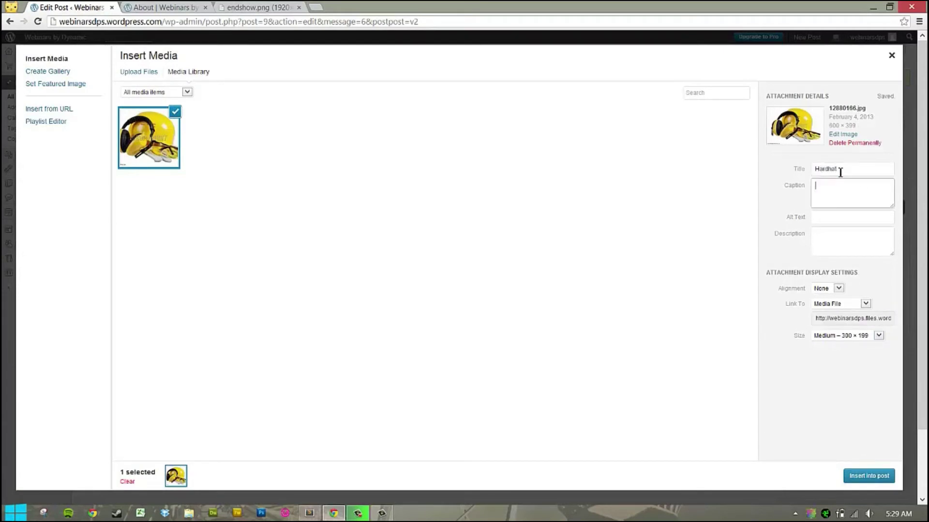
click(826, 216)
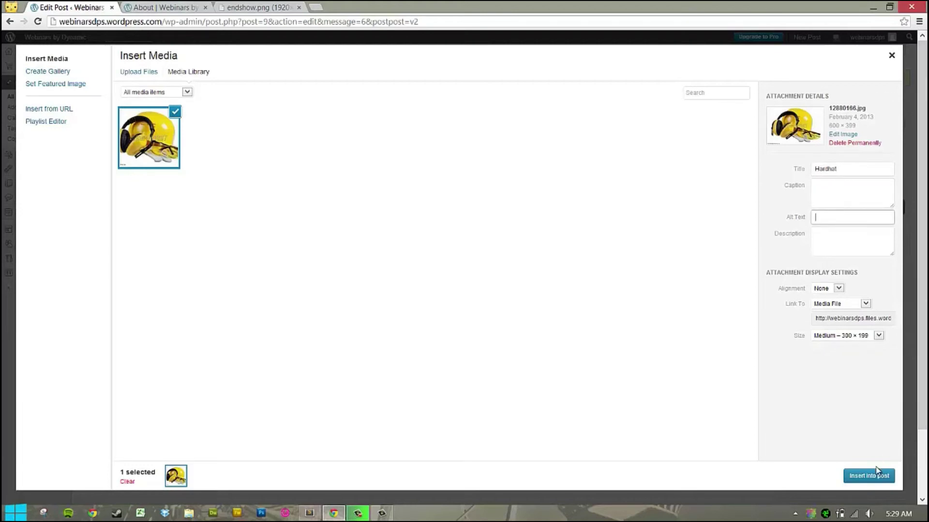
click(869, 476)
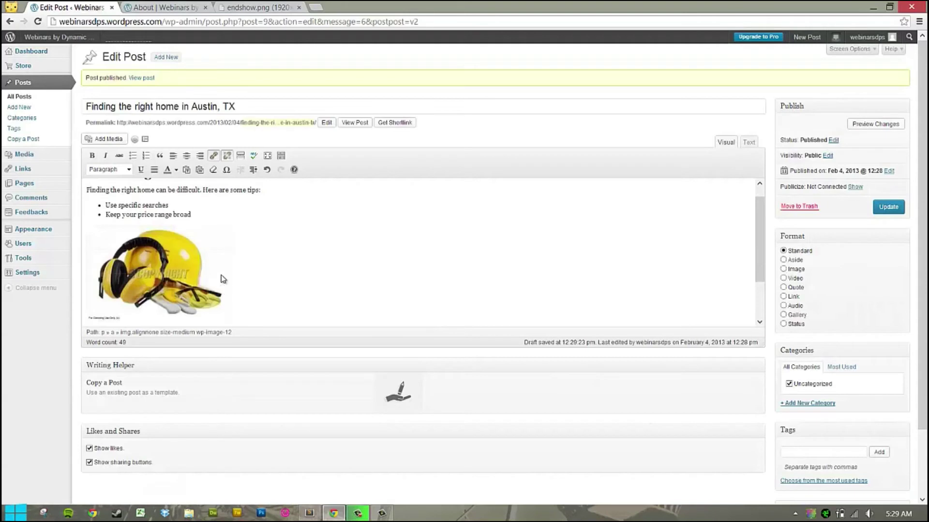
click(895, 207)
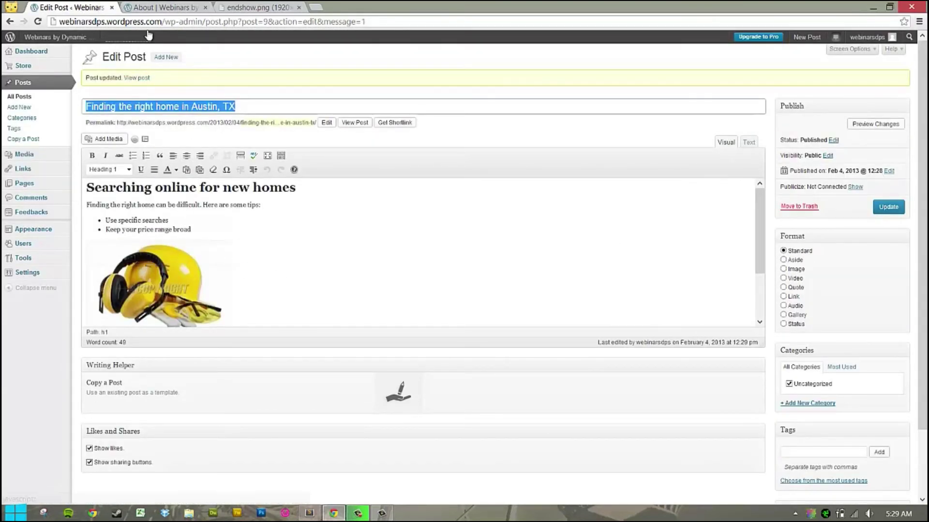
View the updated post with the hardhat image below the first tips.
click(139, 78)
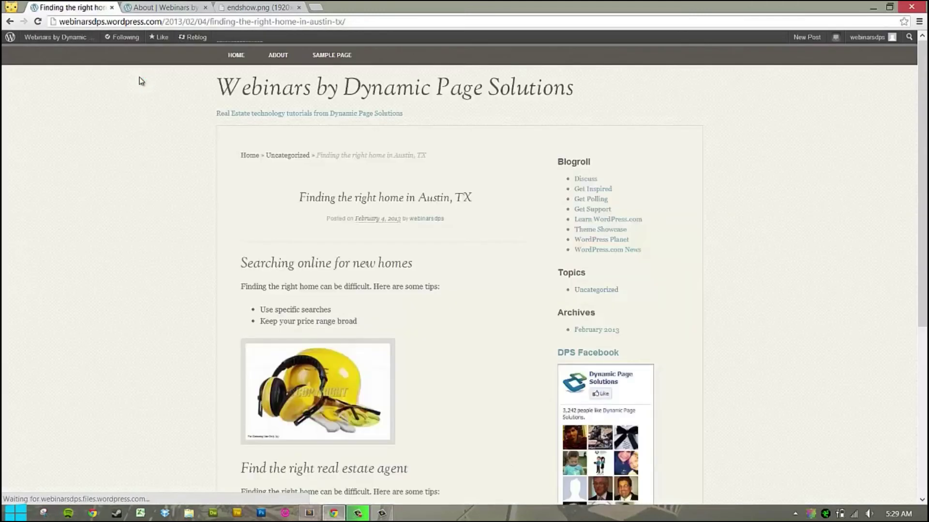
scroll(300, 416, down, 4)
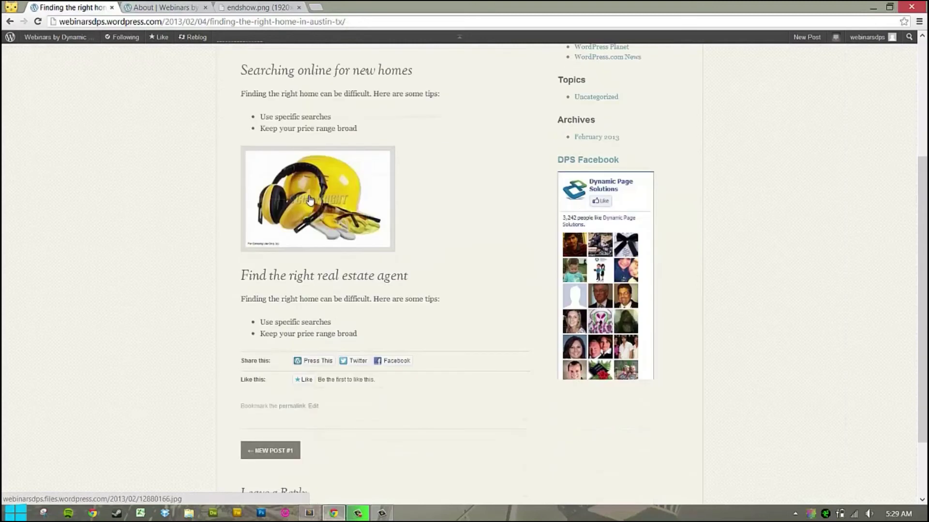
scroll(365, 321, up, 4)
scroll(383, 332, down, 1)
scroll(384, 332, down, 4)
scroll(246, 178, up, 4)
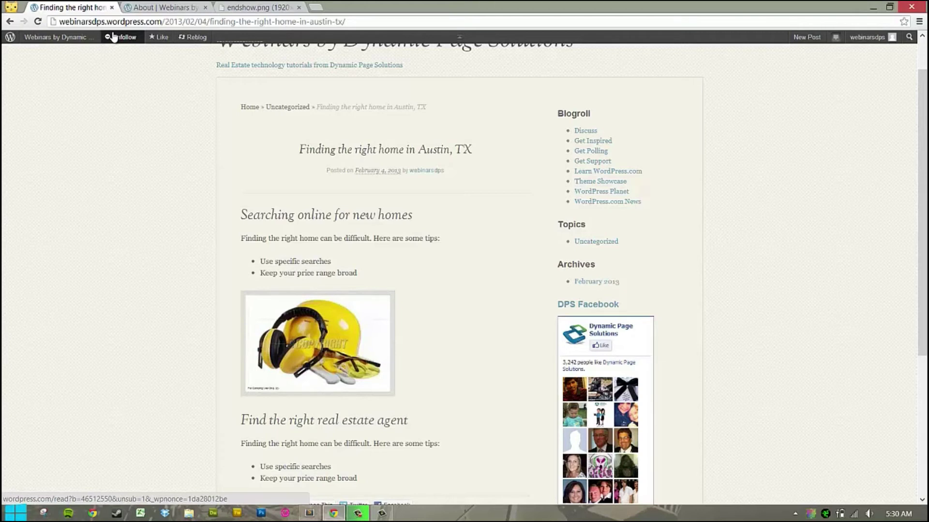
Go to the blog's home page and open the Sample Page.
click(71, 41)
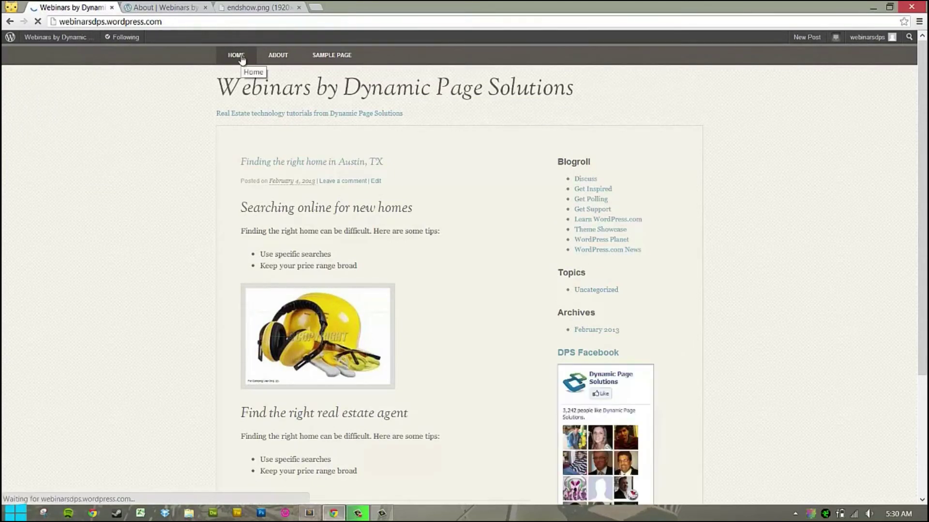
click(333, 64)
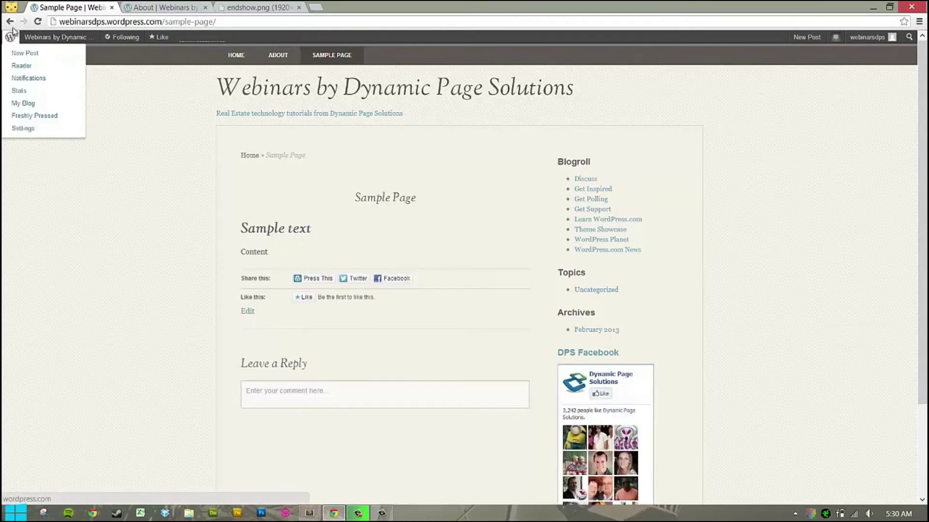
mouse_move(55, 39)
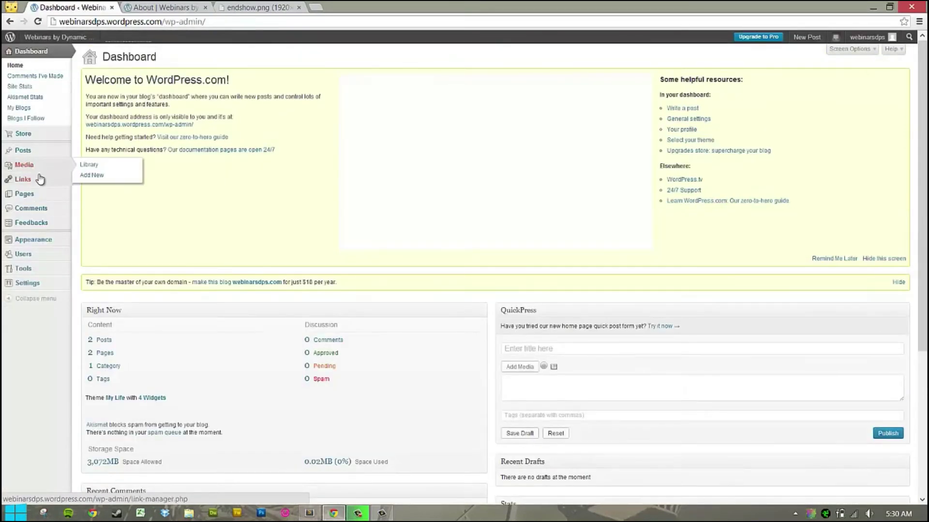
Open the Sample Page for editing and add a blank line above Content.
click(37, 195)
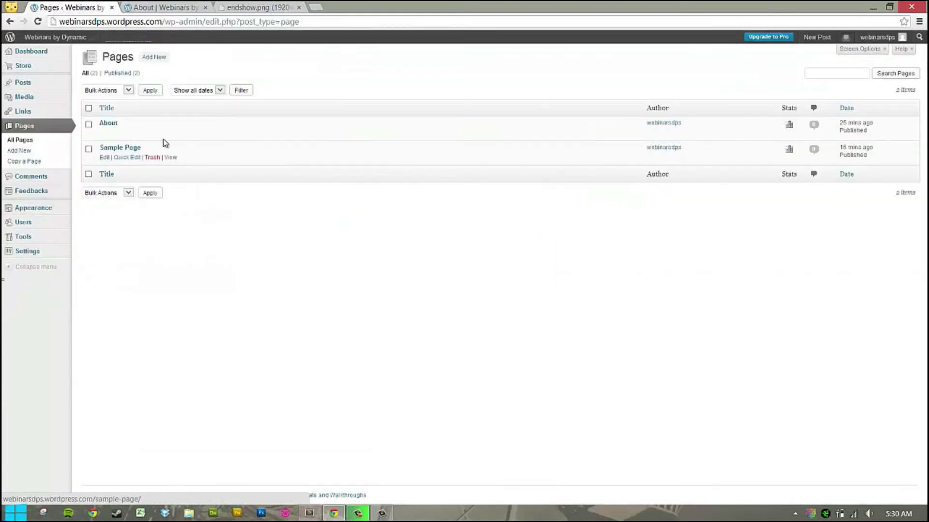
click(106, 159)
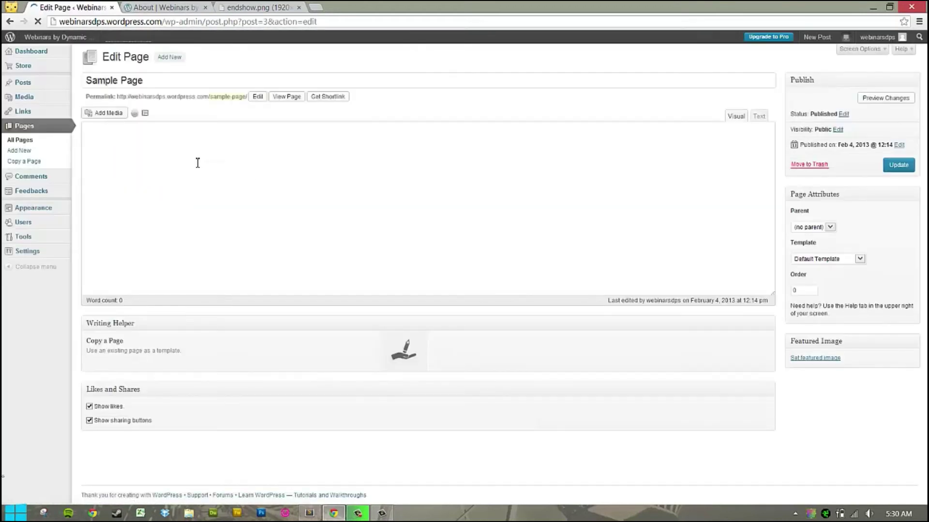
click(127, 195)
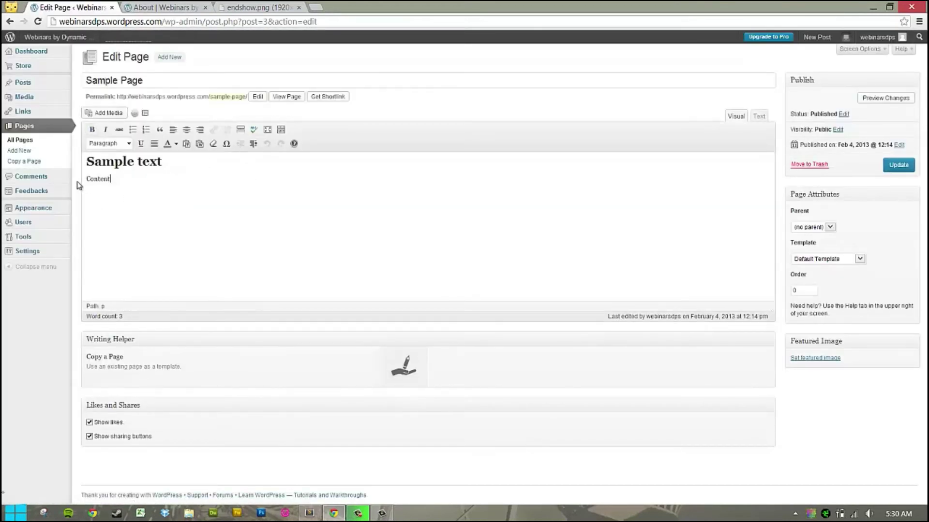
key(Return)
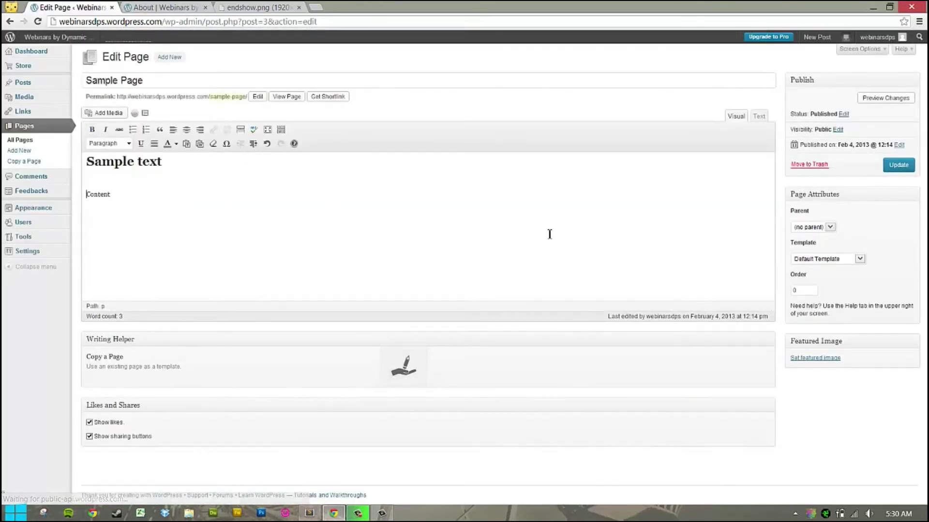
Upload the avatar image through Add Media.
click(97, 116)
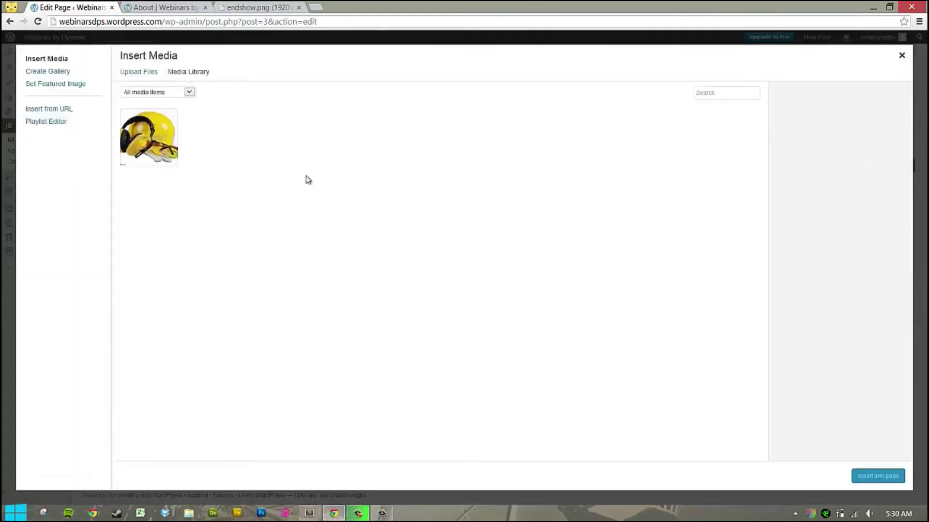
click(137, 73)
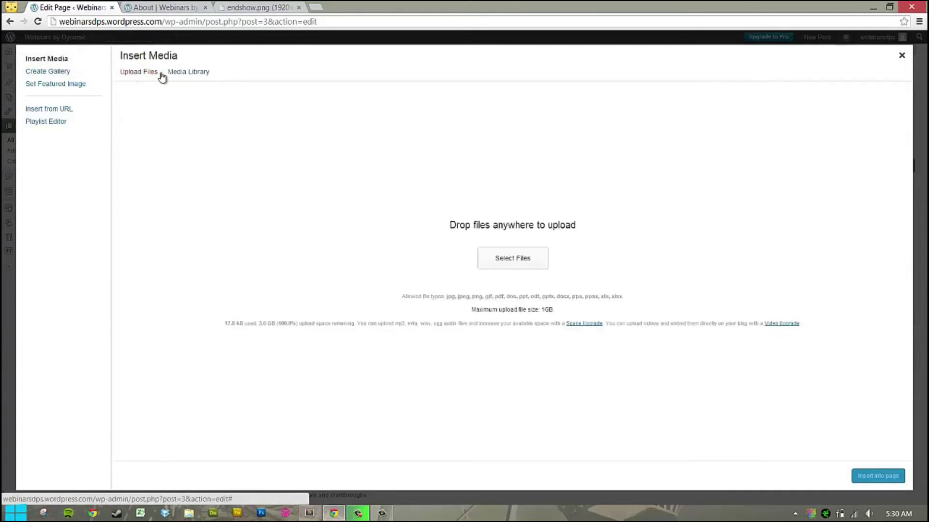
click(512, 259)
click(410, 193)
double_click(409, 193)
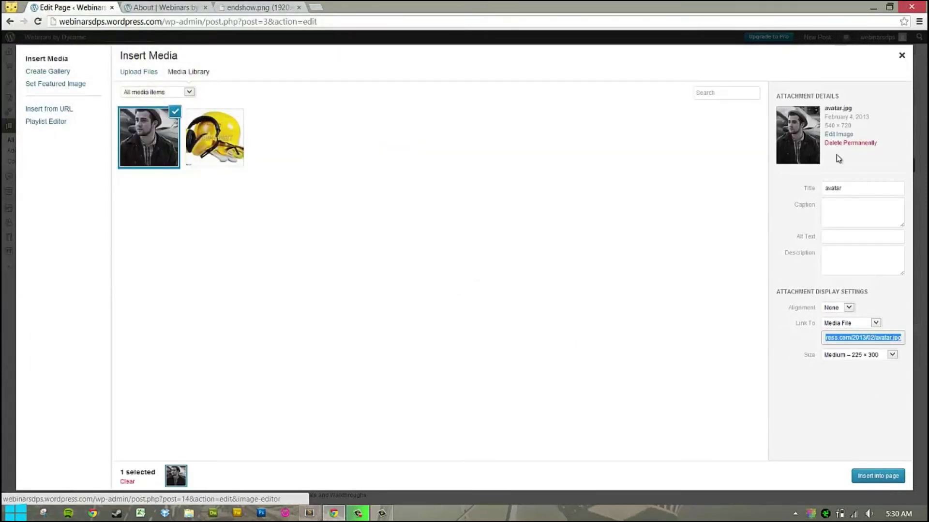
Title the photo 'jake', insert it into the page, update, and view the live page.
double_click(850, 189)
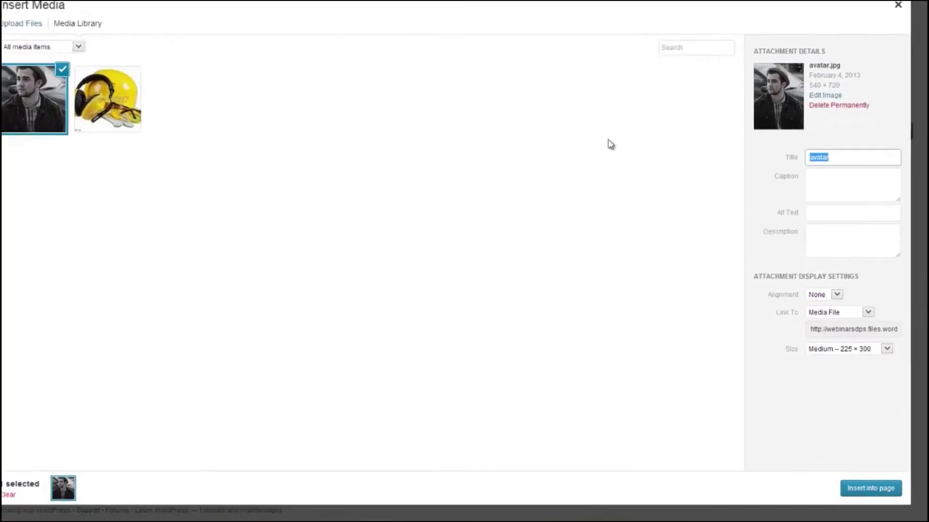
text(jake)
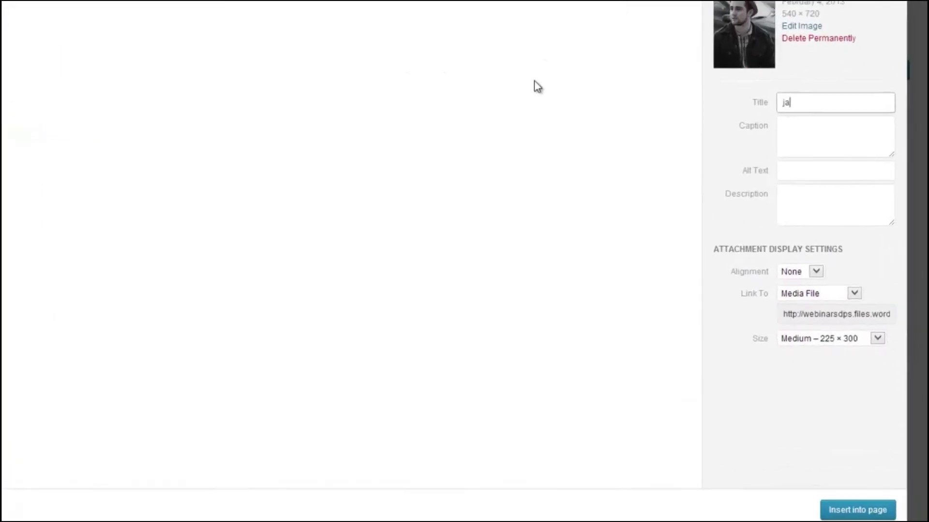
key(Tab)
key(Tab)
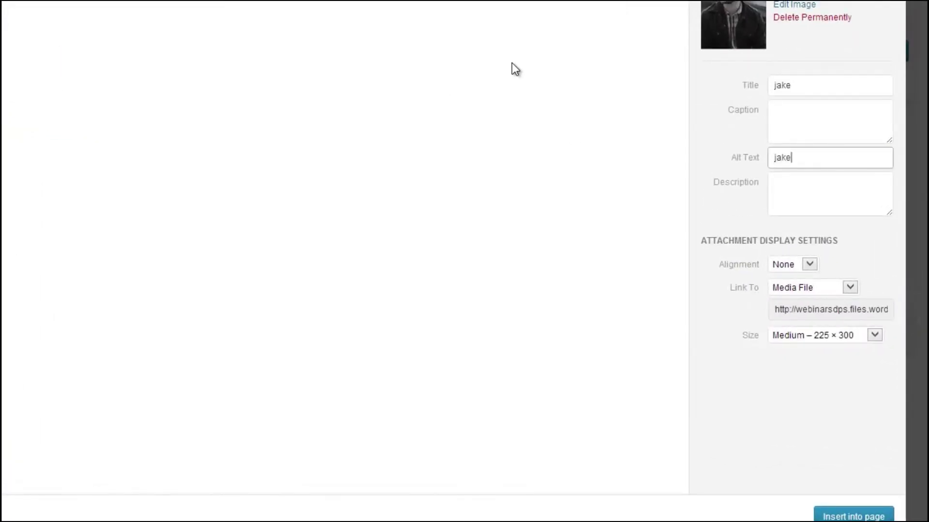
click(856, 517)
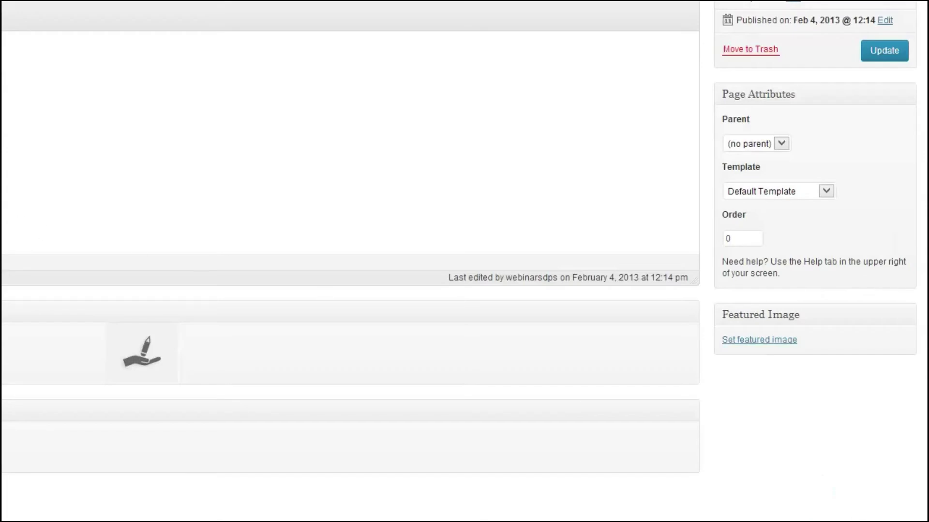
click(889, 49)
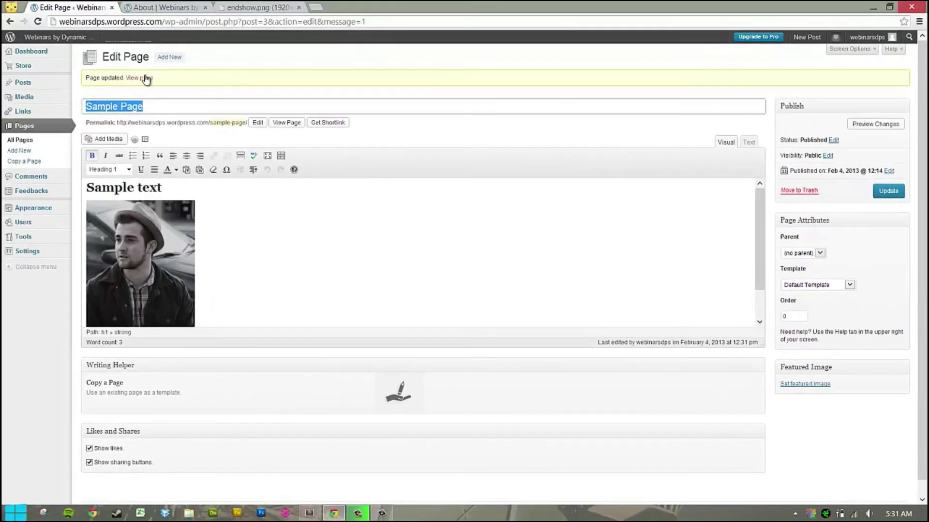
click(145, 78)
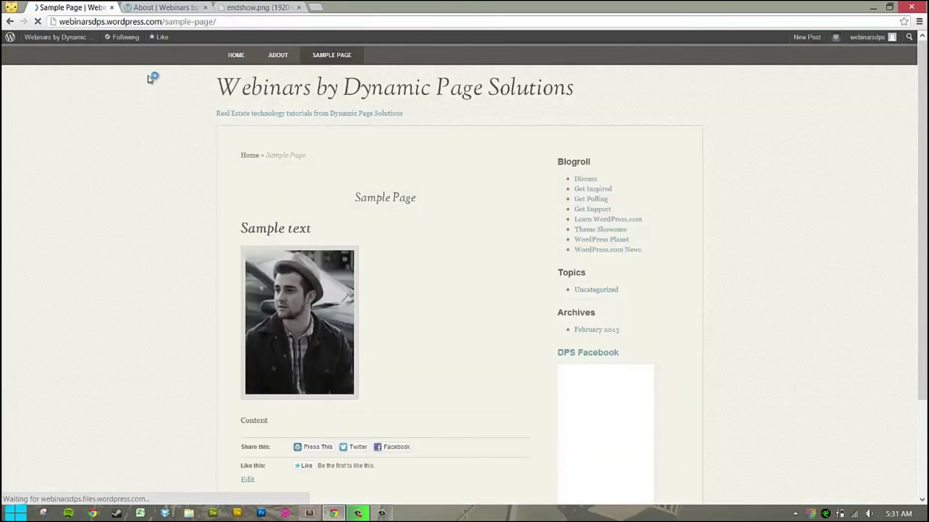
Close the Sample Page tab and choose Dashboard from the admin bar's site-name menu.
scroll(396, 239, down, 3)
scroll(394, 245, up, 3)
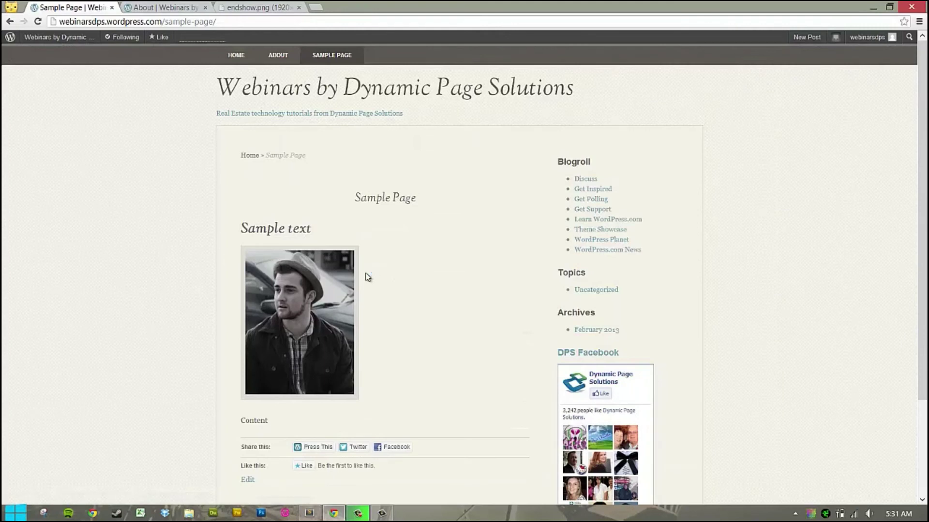
click(111, 8)
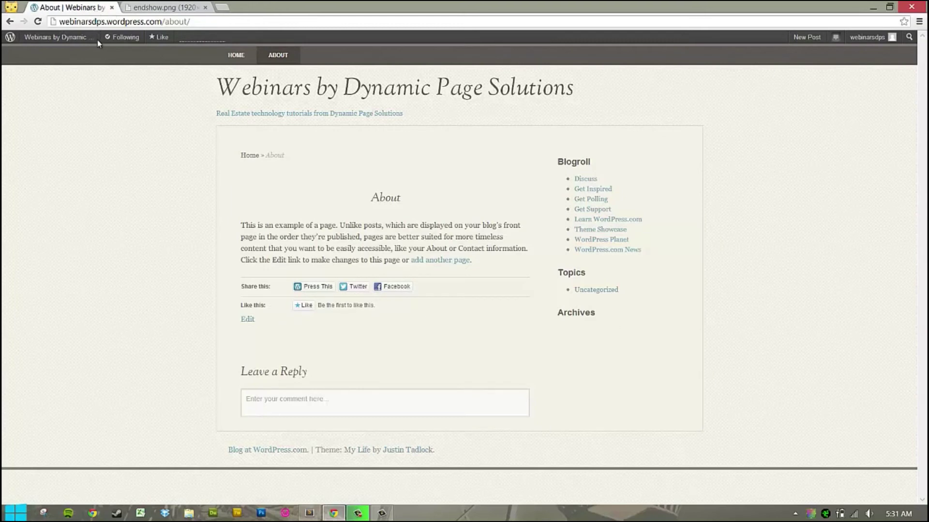
mouse_move(55, 40)
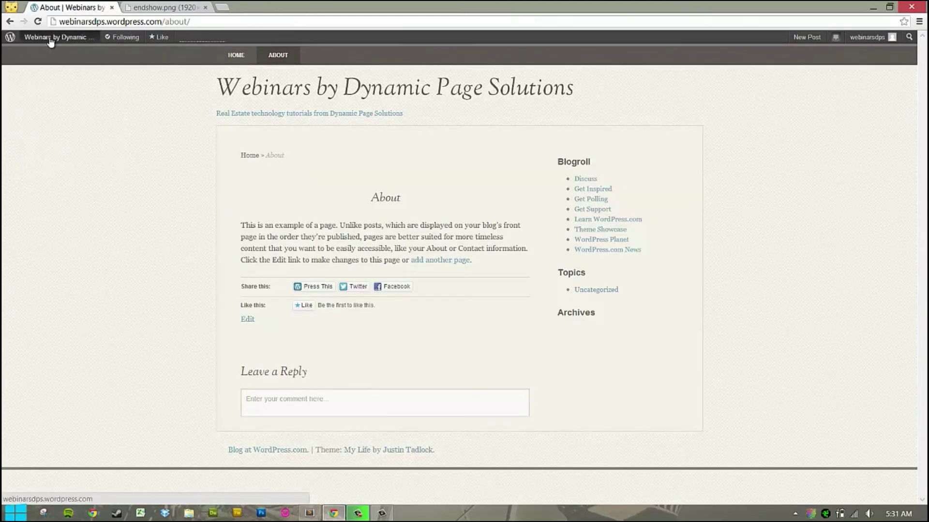
click(48, 58)
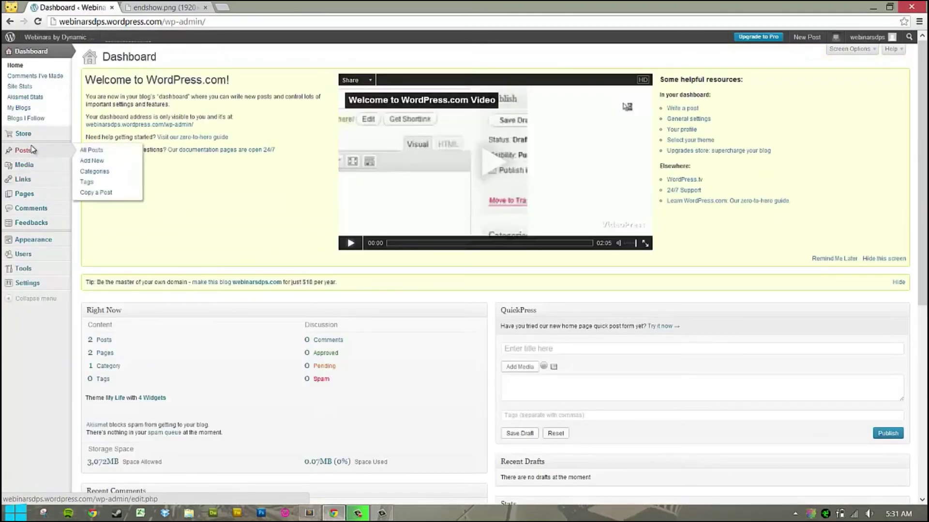
Create a new post via Posts > Add New and choose the Video format.
click(23, 150)
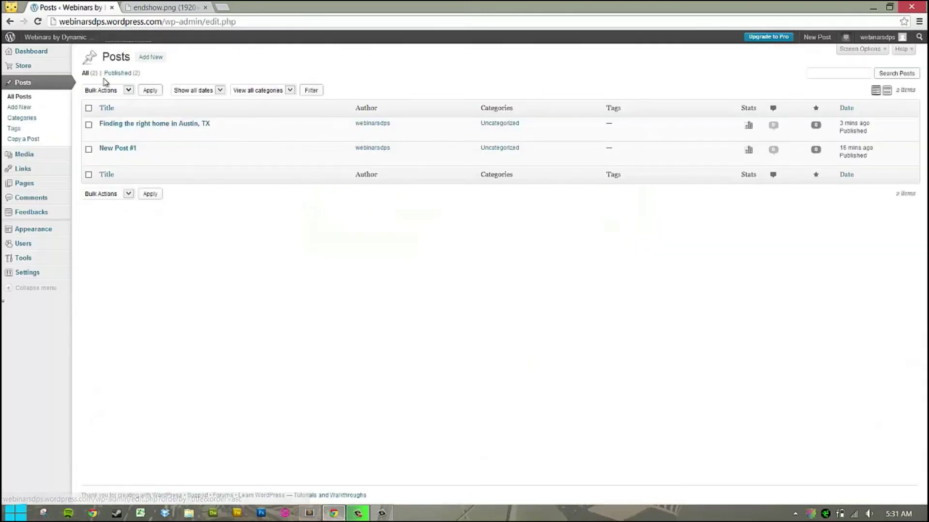
click(150, 57)
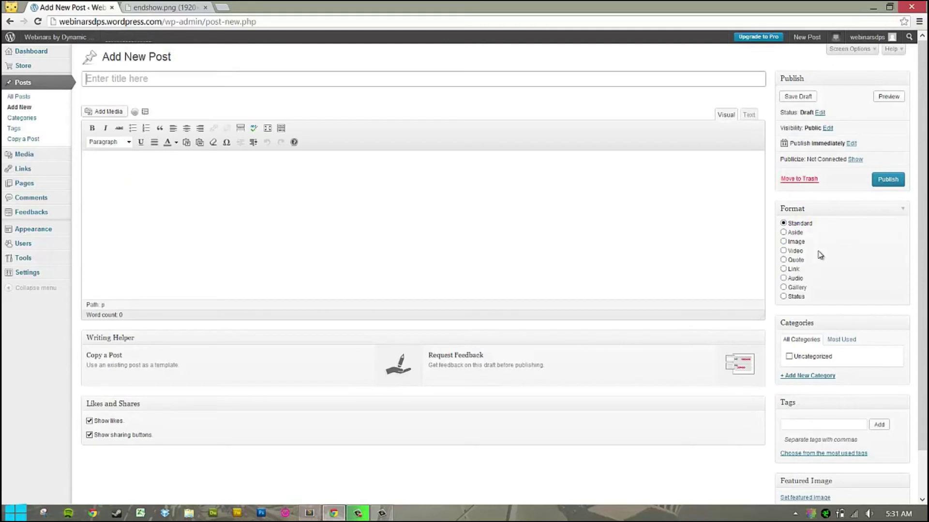
click(784, 251)
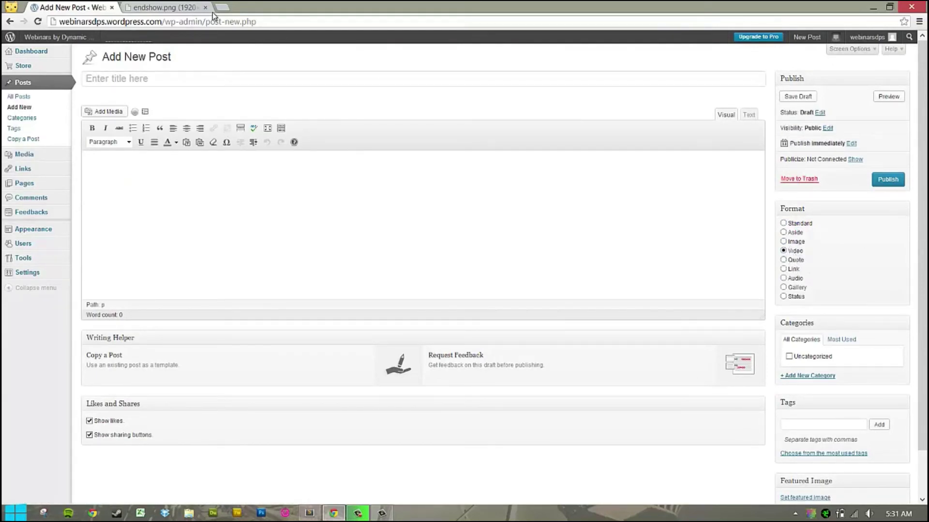
mouse_move(36, 236)
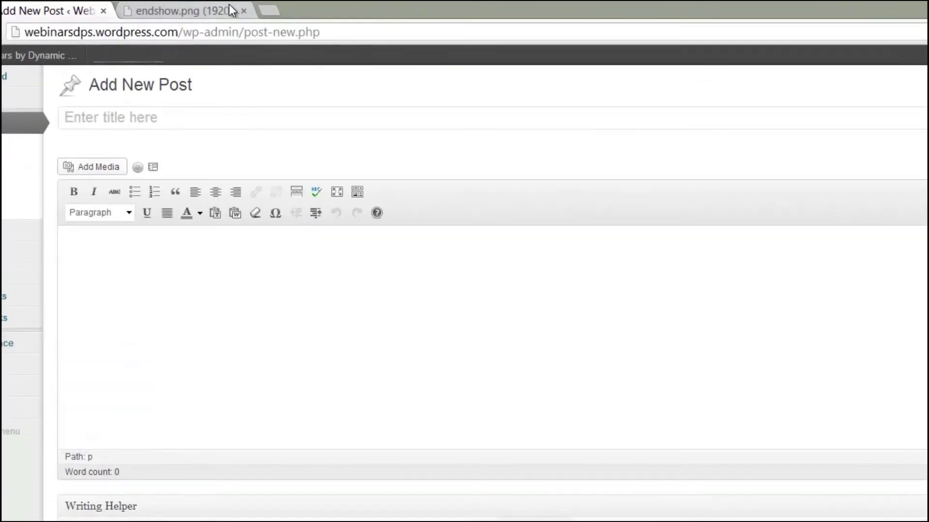
In a new tab, search YouTube for 'real estate austin texas'.
click(276, 9)
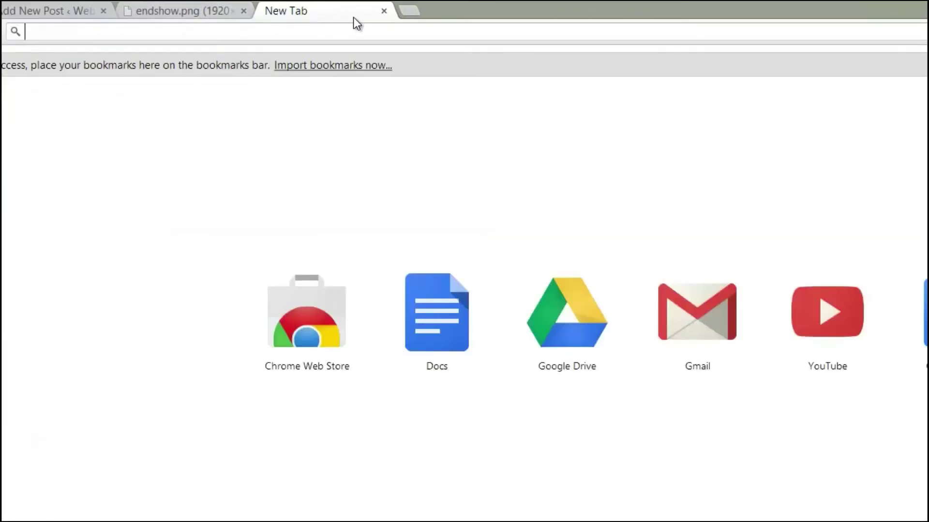
text(youtube.c)
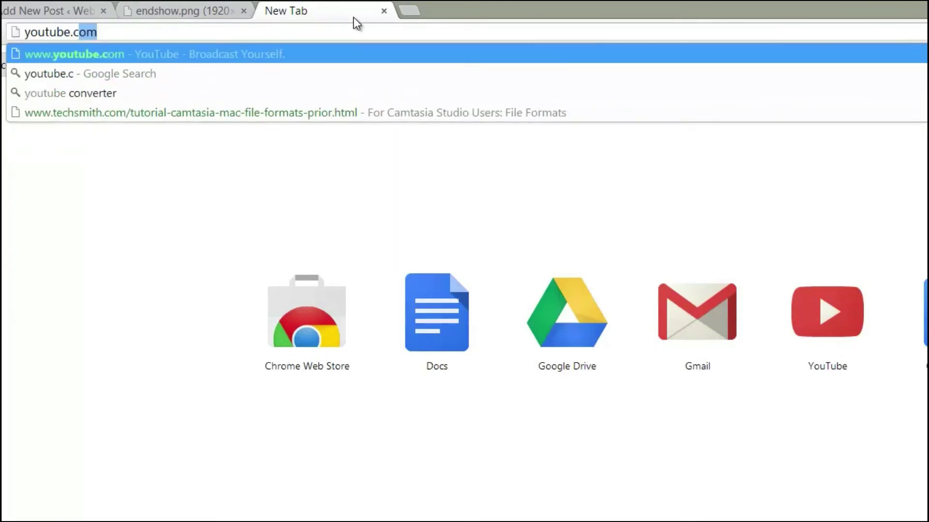
key(Return)
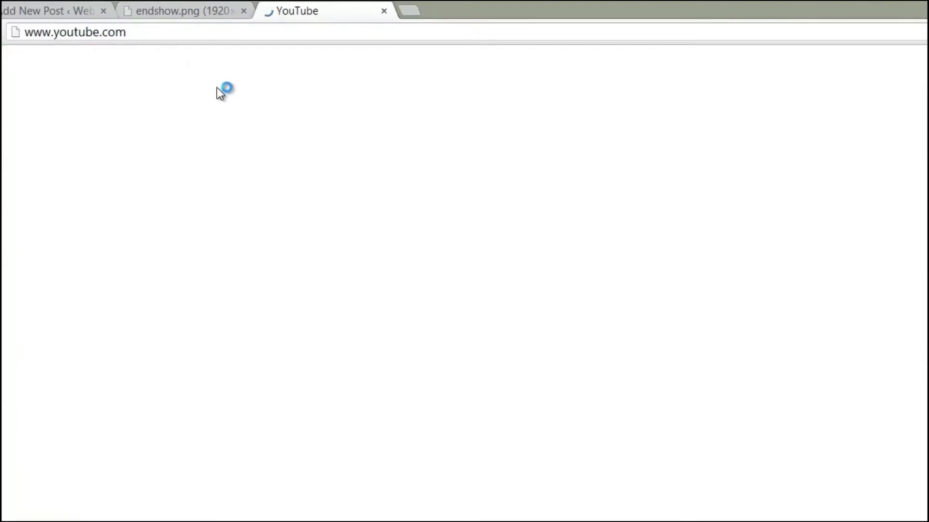
click(235, 67)
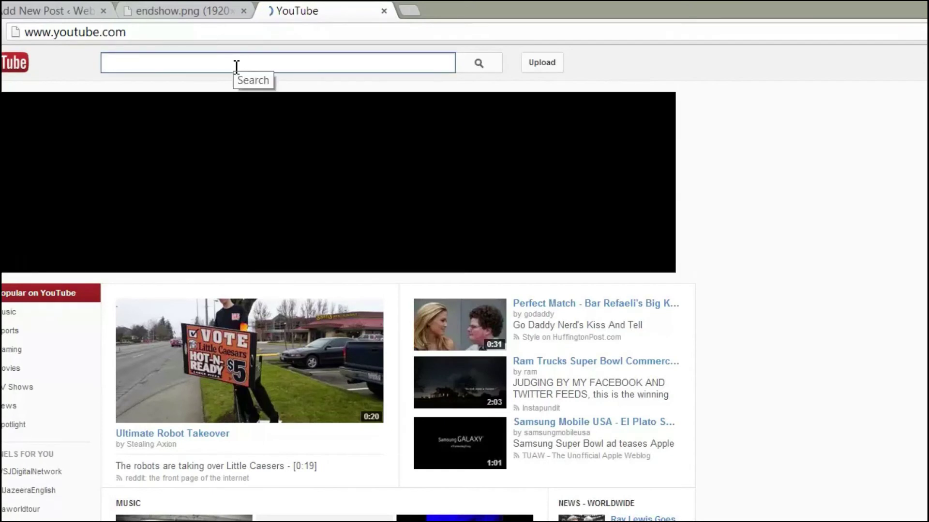
text(real estate a)
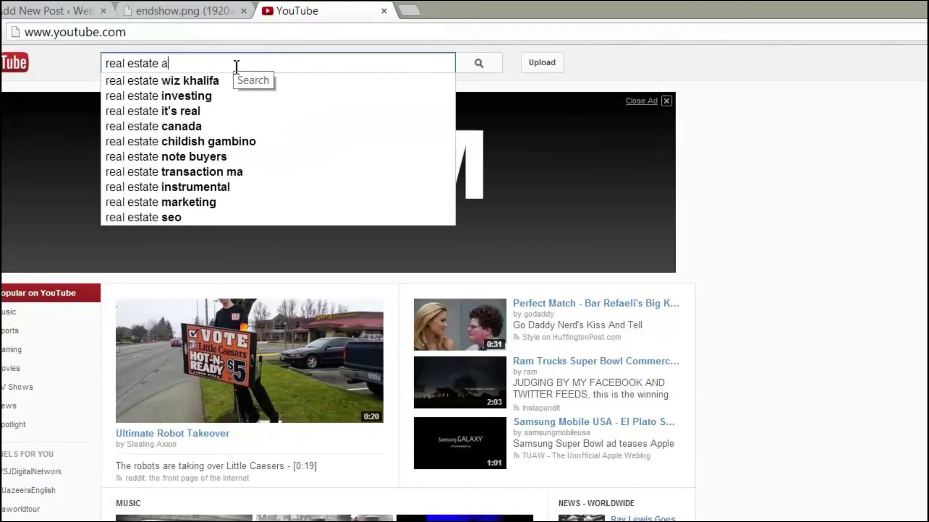
text(ustin texas)
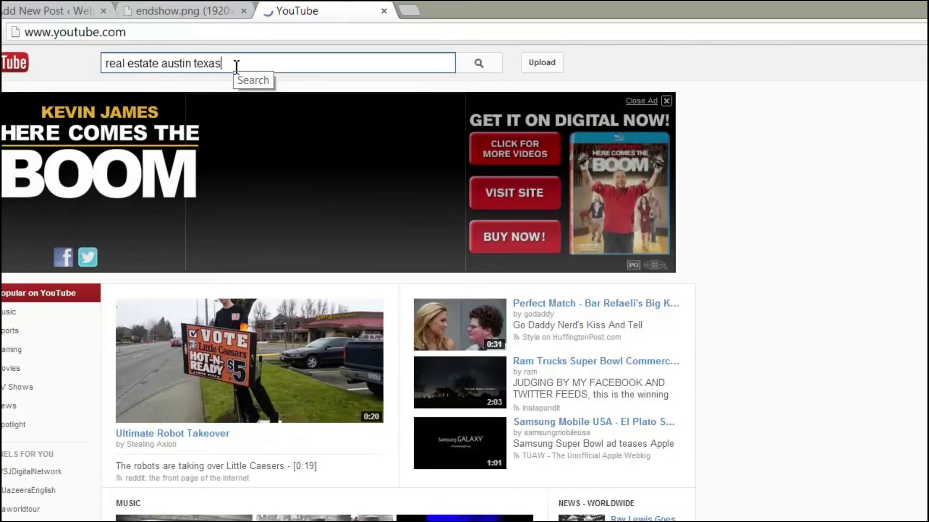
key(Return)
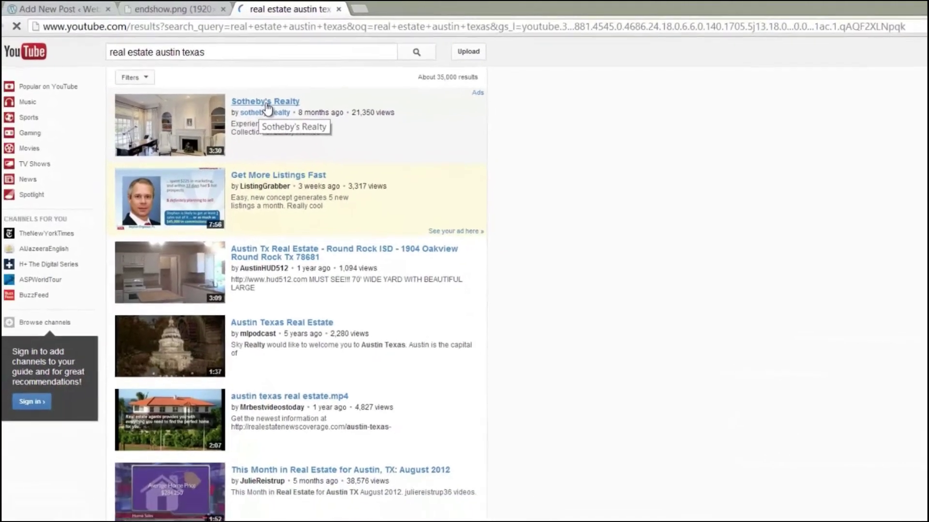
Find and open the Austin Real Estate Today Radio video on the second results page.
scroll(290, 200, down, 9)
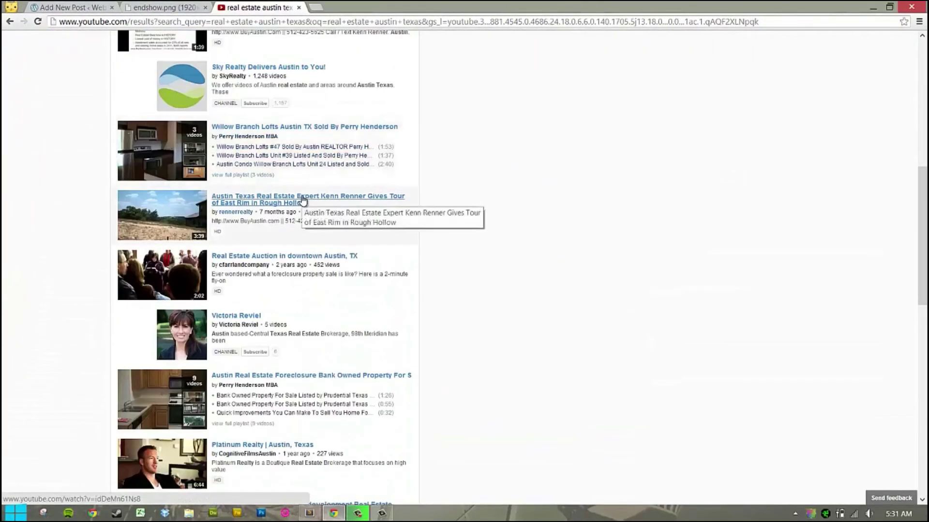
scroll(348, 196, down, 9)
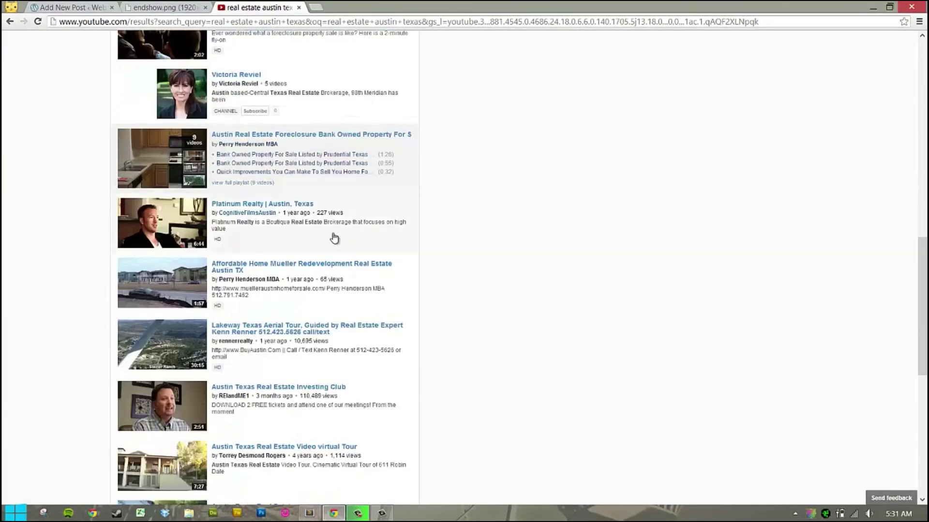
scroll(289, 220, down, 4)
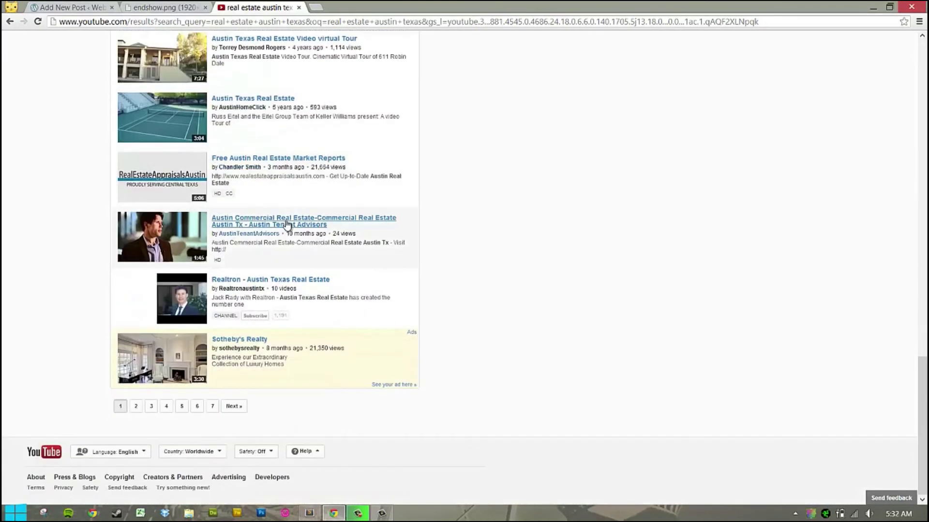
click(137, 407)
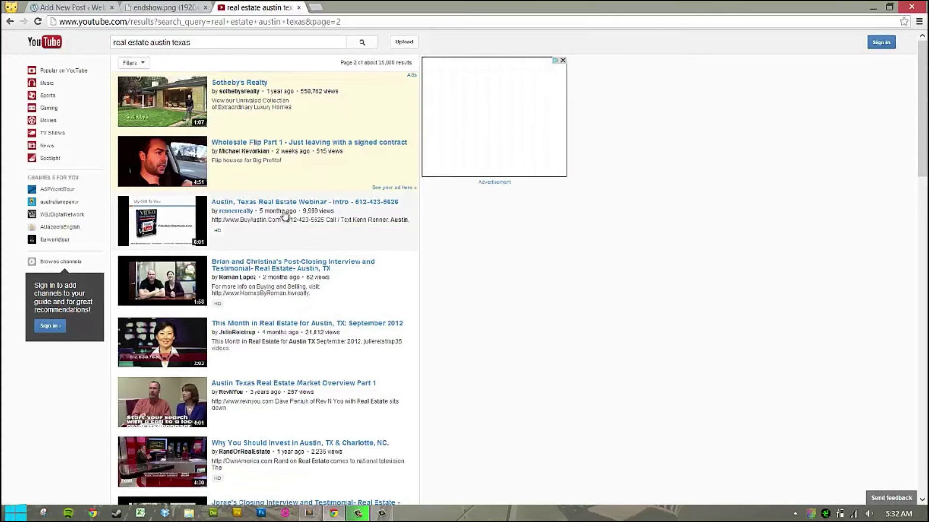
scroll(252, 231, down, 3)
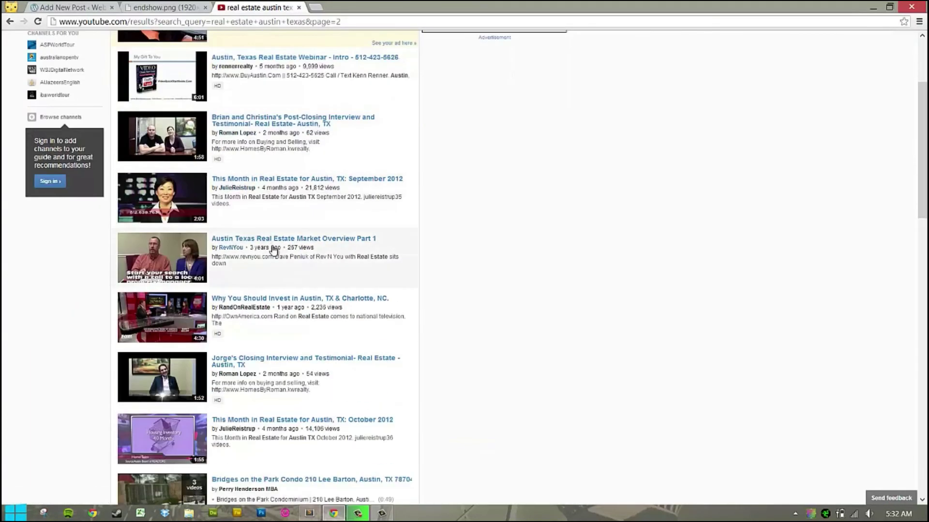
scroll(276, 240, down, 3)
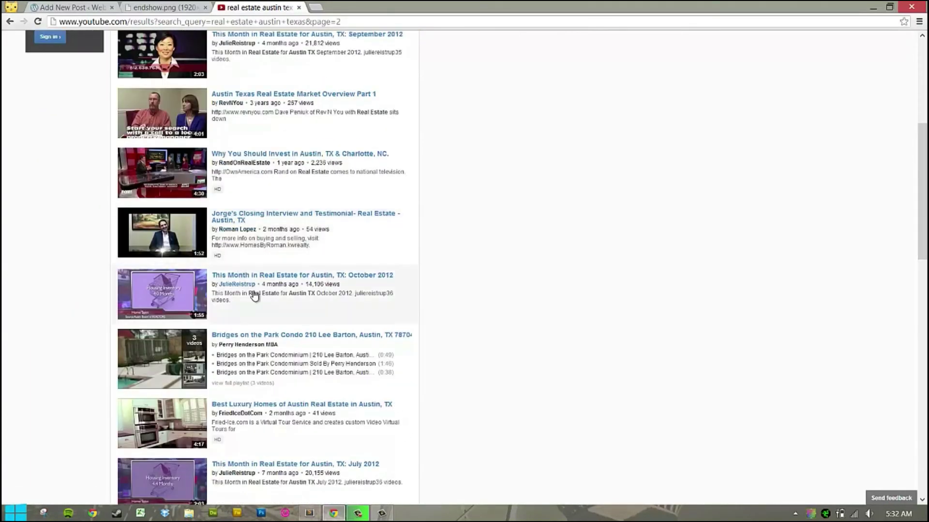
scroll(251, 297, down, 5)
click(263, 347)
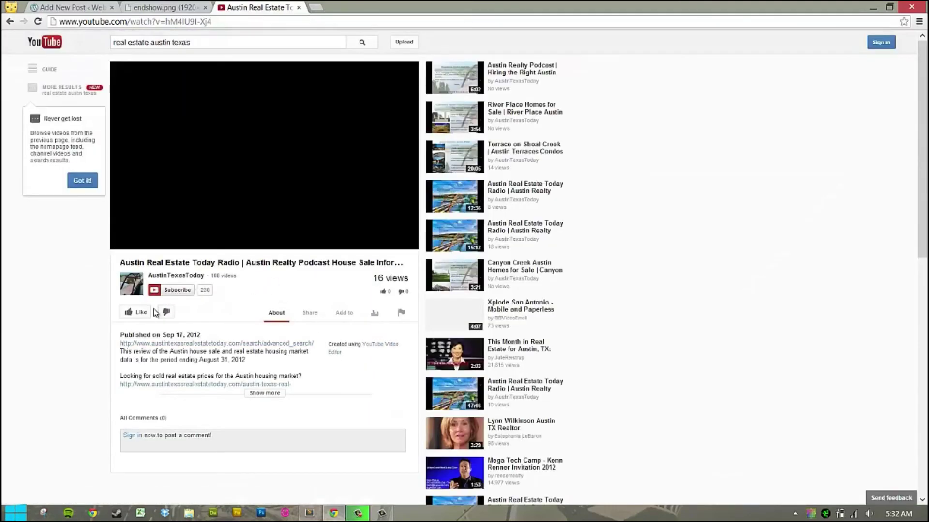
Pause the video, copy its full URL, and return to the new post draft.
click(123, 243)
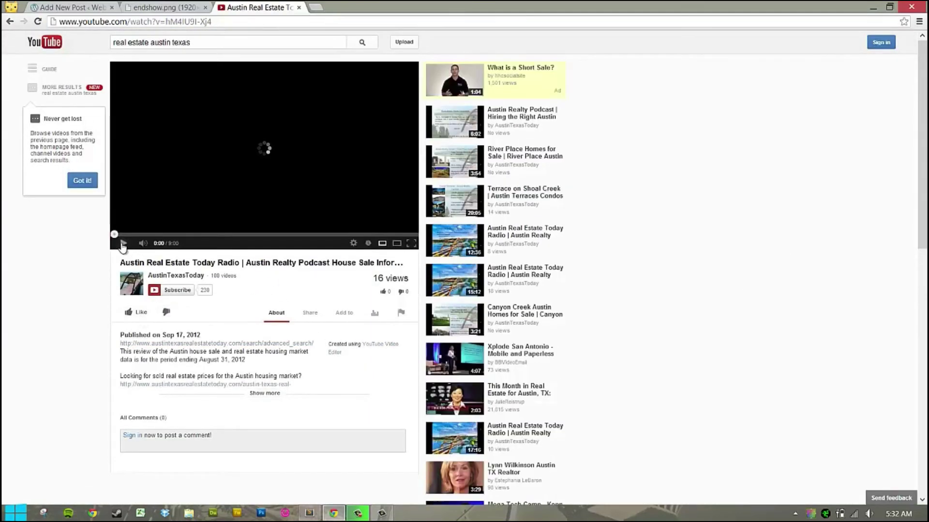
click(141, 22)
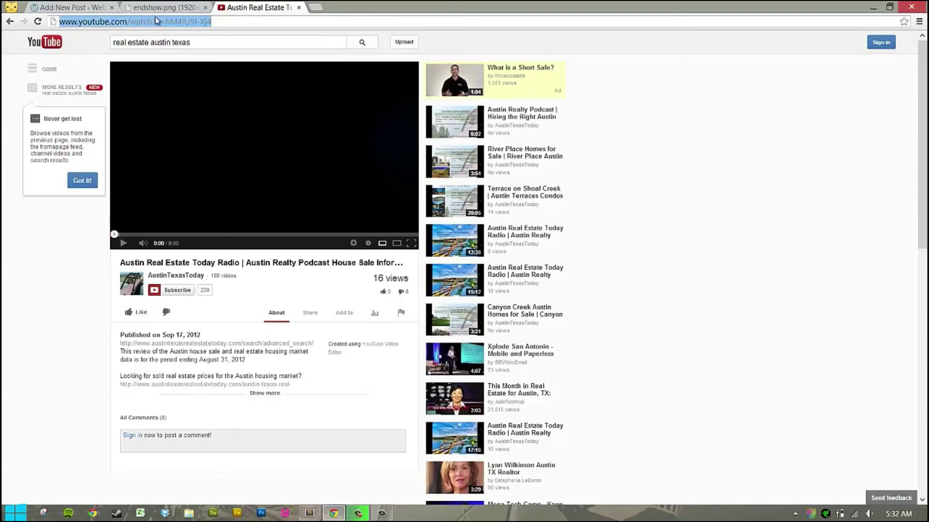
click(169, 6)
click(53, 7)
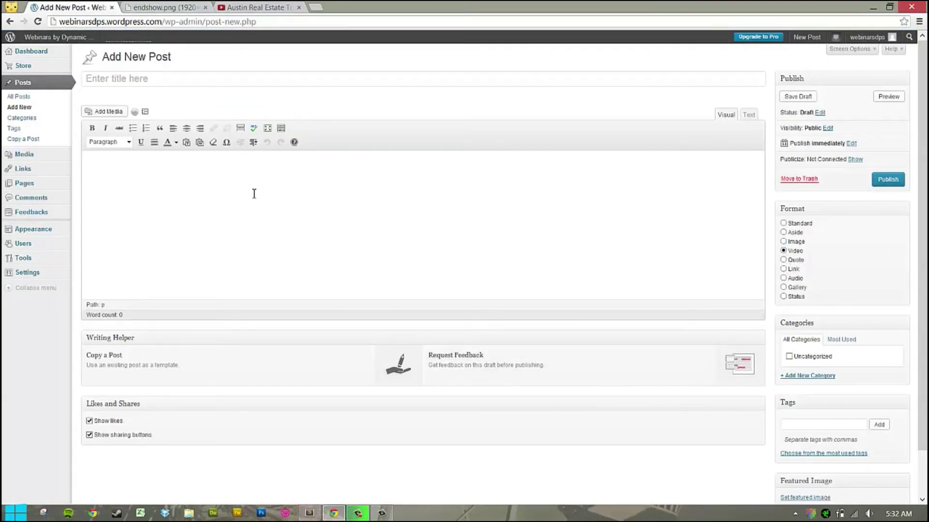
Paste the YouTube link into the post body, preview the draft, and publish it.
text(http://www.youtube.com/watch?v=hM4IUqI-Xj4)
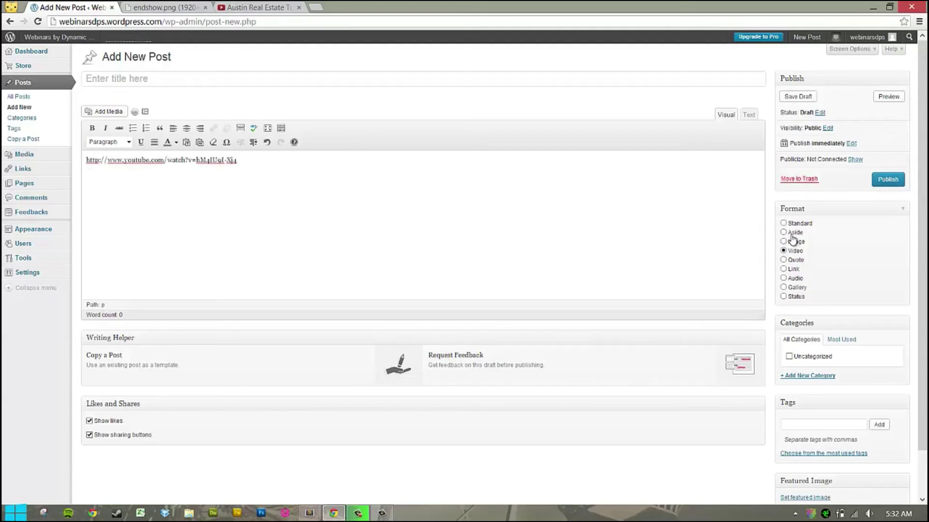
click(884, 97)
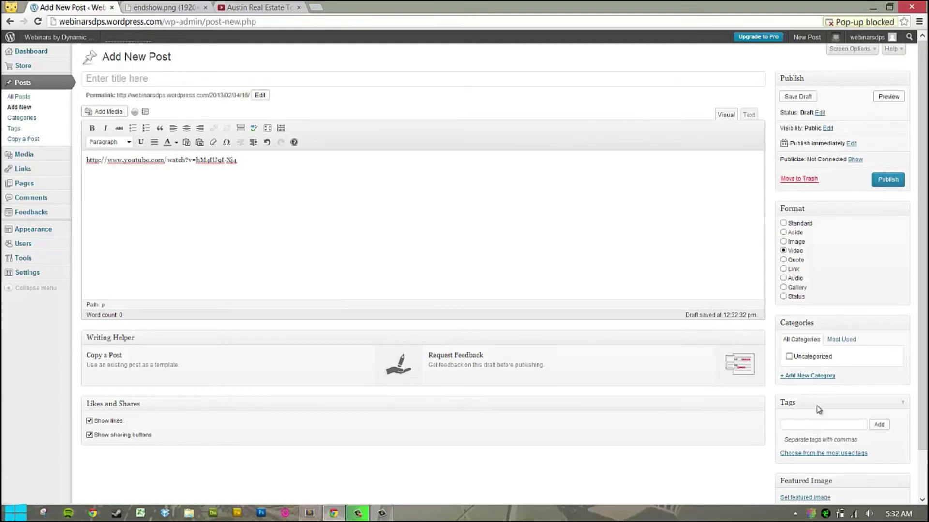
scroll(819, 380, down, 1)
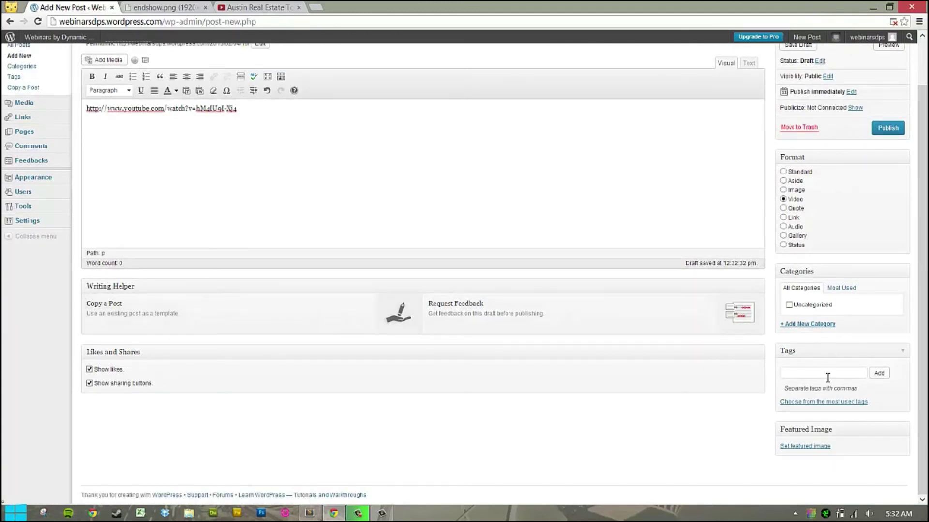
scroll(827, 379, up, 1)
click(892, 179)
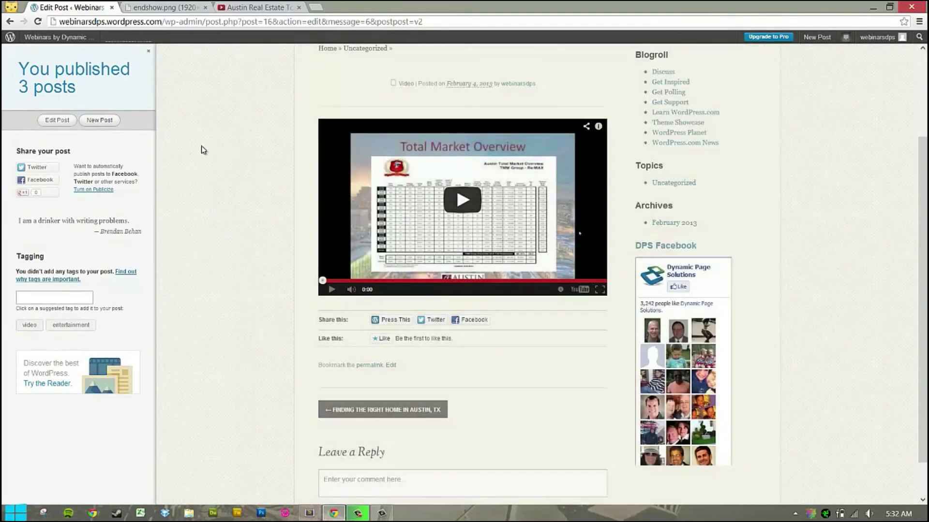
Add 'This video is a great resource for you!' and the title 'Homebuyer resource video', then update.
scroll(341, 228, up, 3)
scroll(483, 271, down, 1)
scroll(602, 322, up, 1)
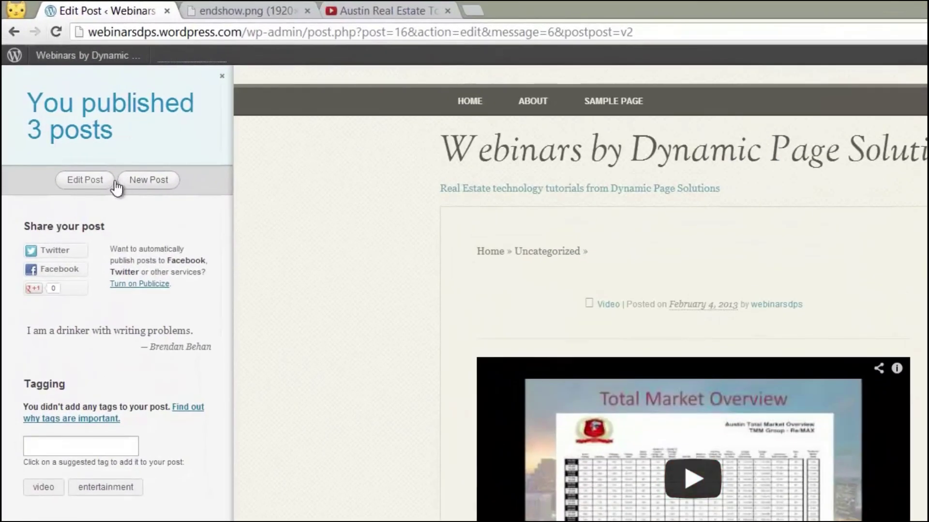
click(74, 184)
click(490, 199)
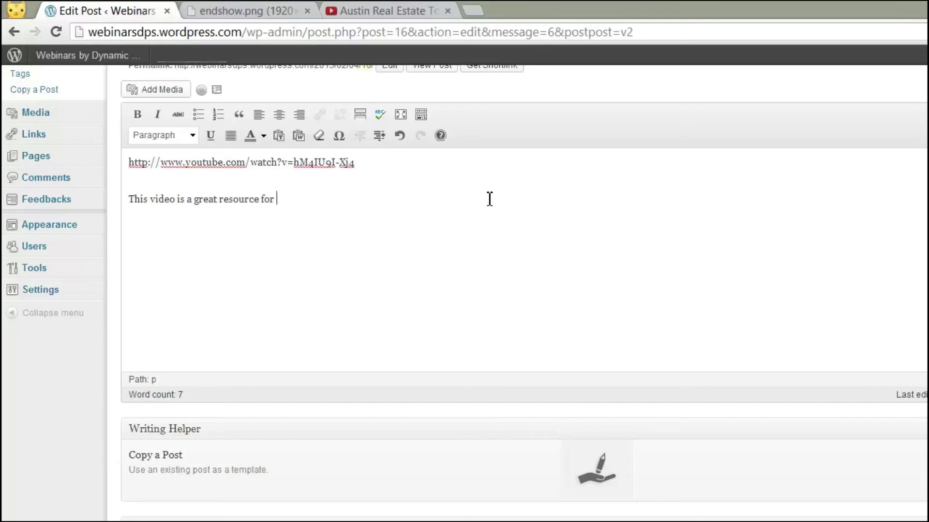
text(!)
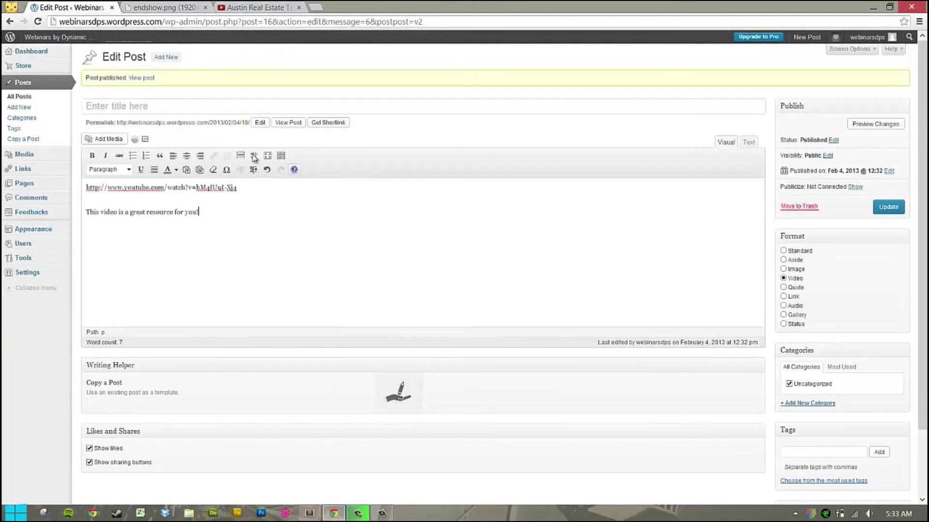
click(148, 107)
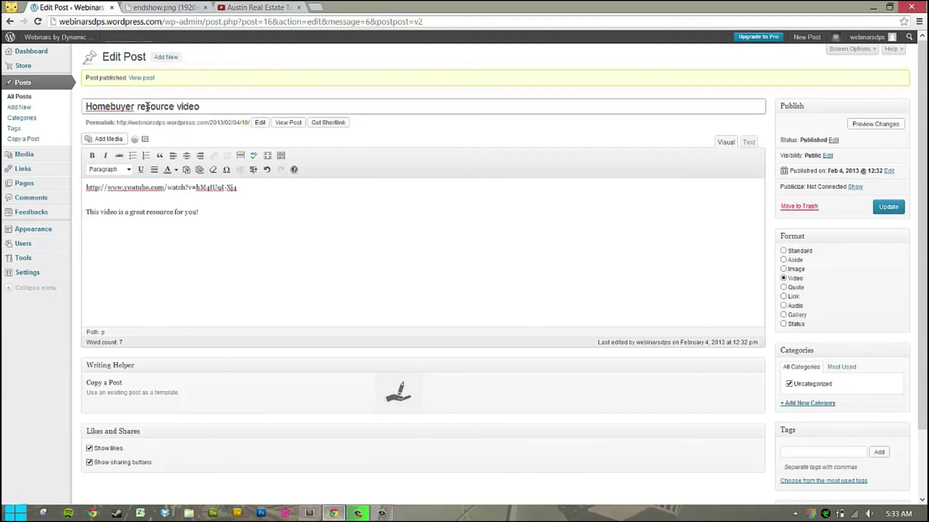
click(888, 206)
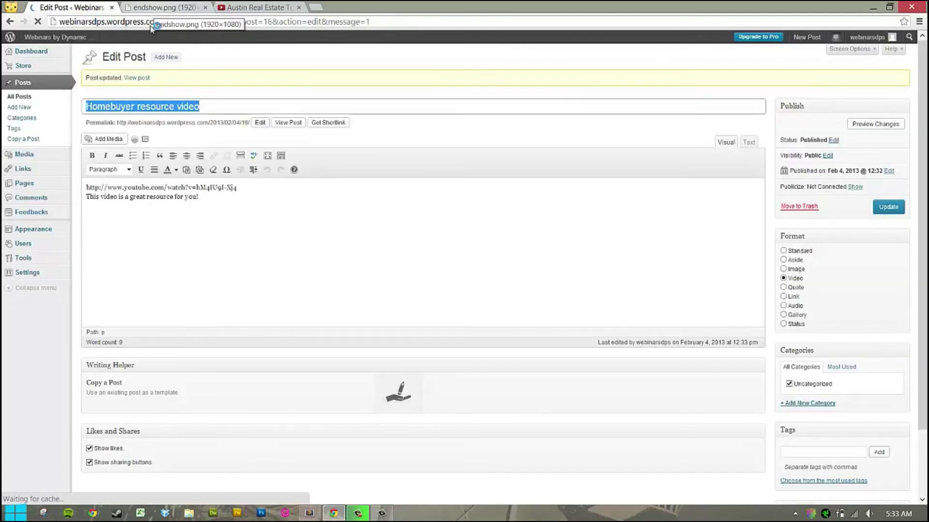
Open the updated post and highlight its sentence and 'Homebuyer resource video' title.
drag(88, 78, 132, 83)
click(132, 81)
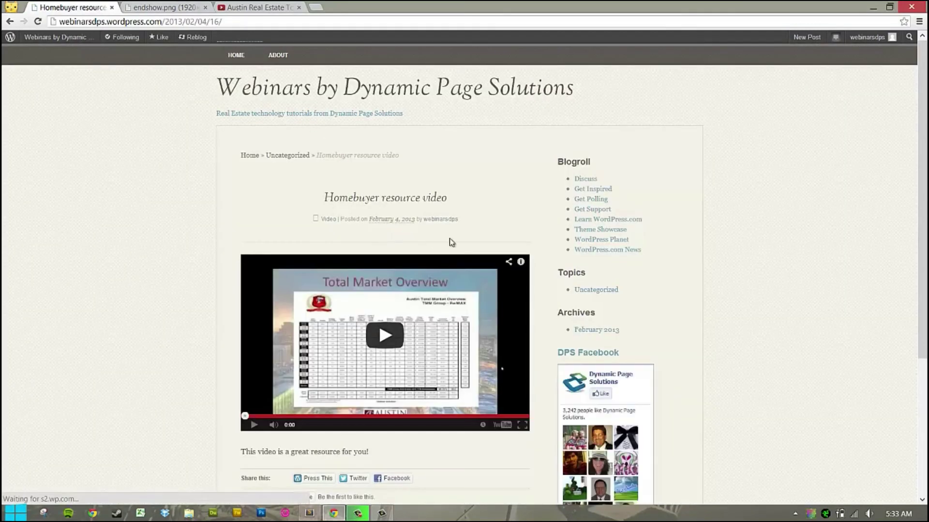
scroll(451, 243, down, 1)
drag(246, 406, 390, 404)
click(331, 148)
drag(332, 148, 460, 147)
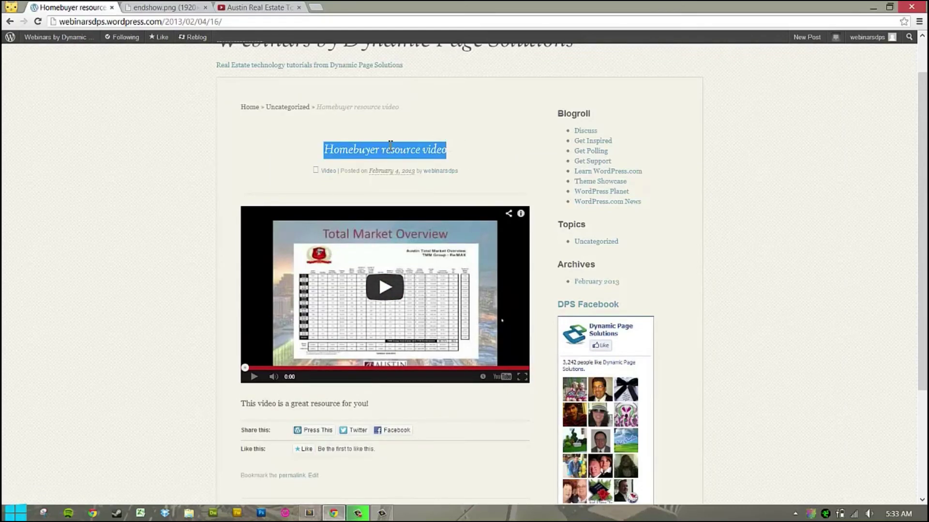
scroll(220, 139, up, 1)
Return to the blog Dashboard and close the YouTube video tab.
mouse_move(51, 44)
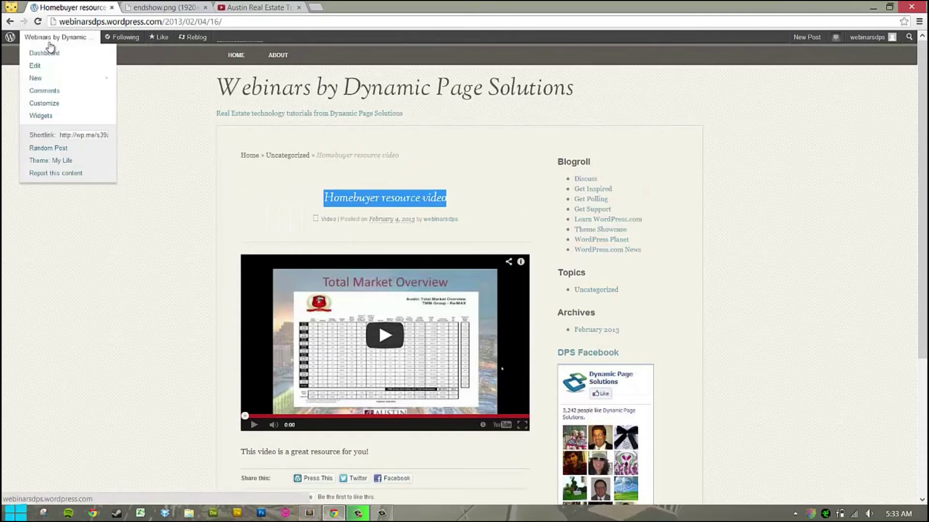
click(53, 53)
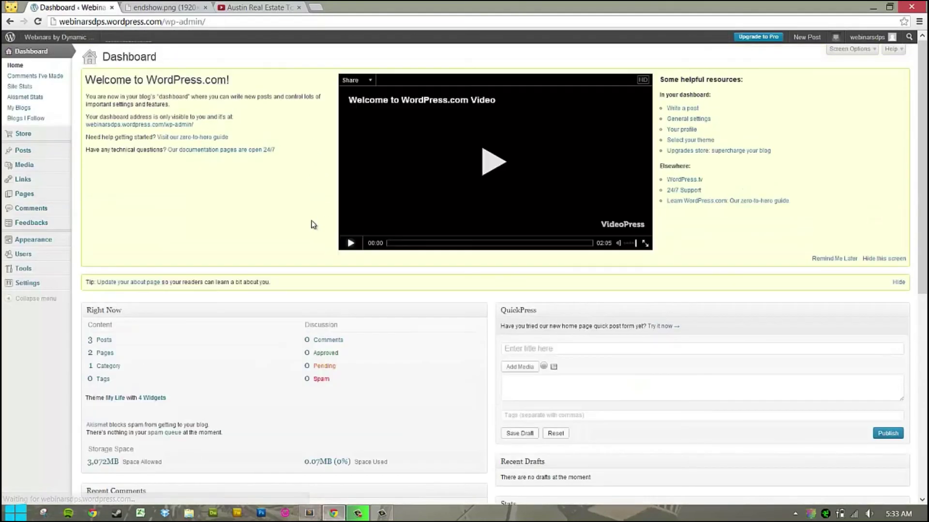
mouse_move(27, 152)
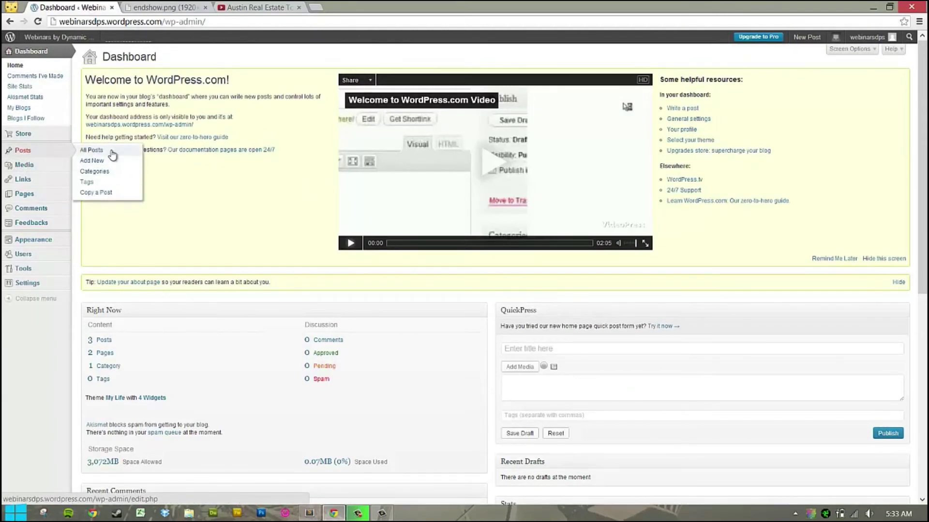
click(169, 6)
click(87, 6)
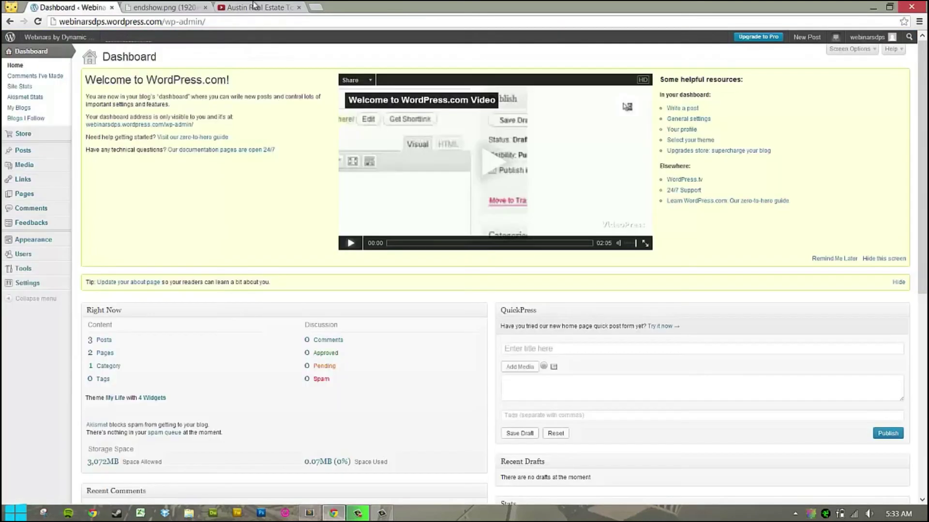
click(298, 8)
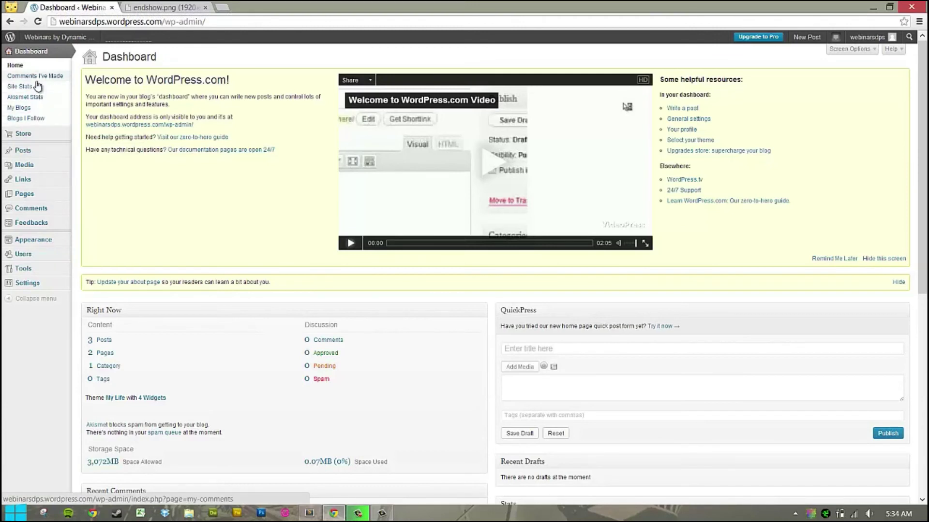
Edit 'Homebuyer resource video' from All Posts, toggling its format to Link and back to Video.
mouse_move(37, 153)
click(96, 151)
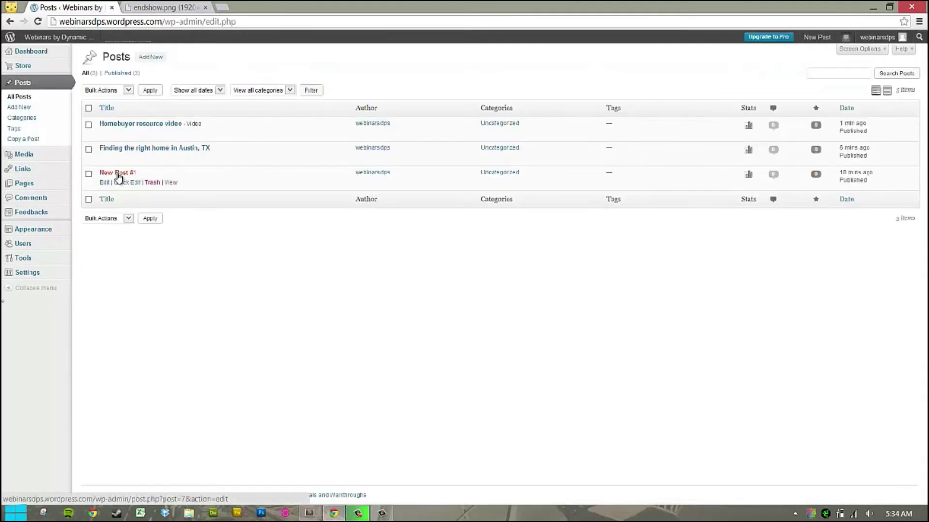
click(105, 134)
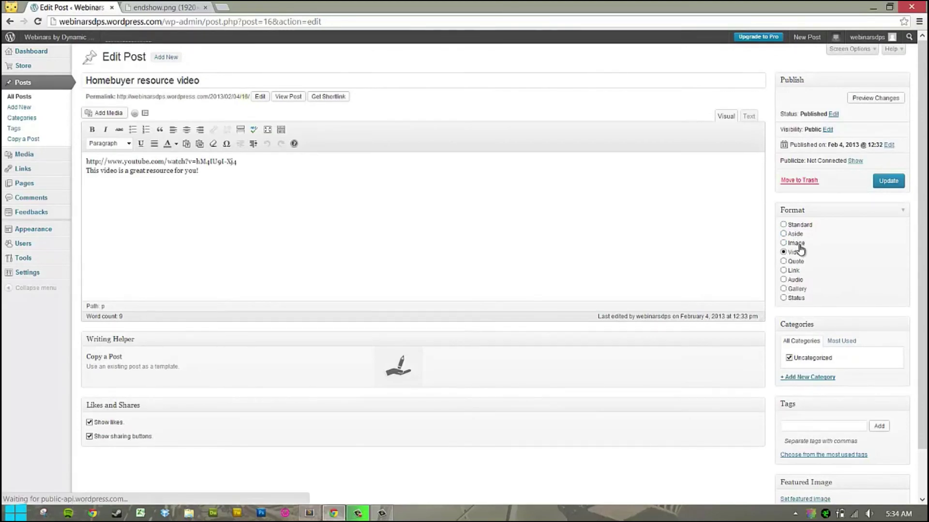
click(794, 272)
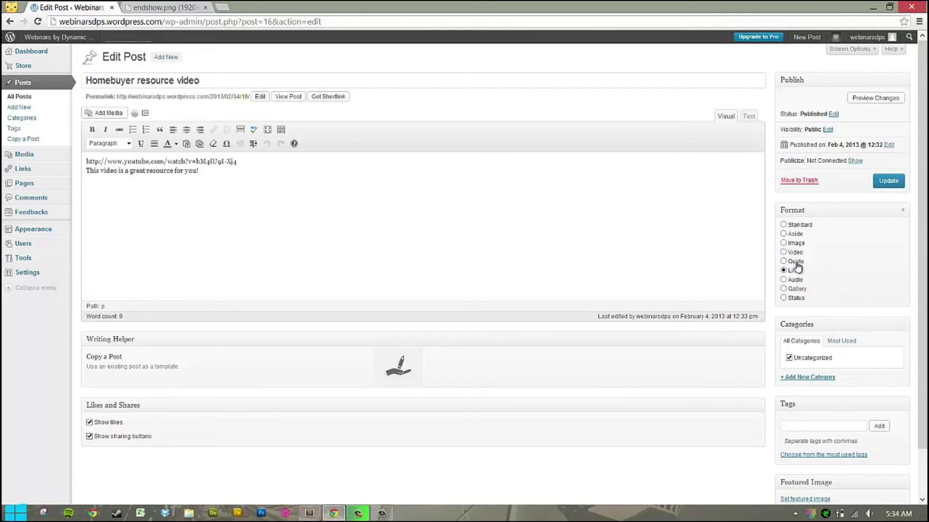
click(785, 253)
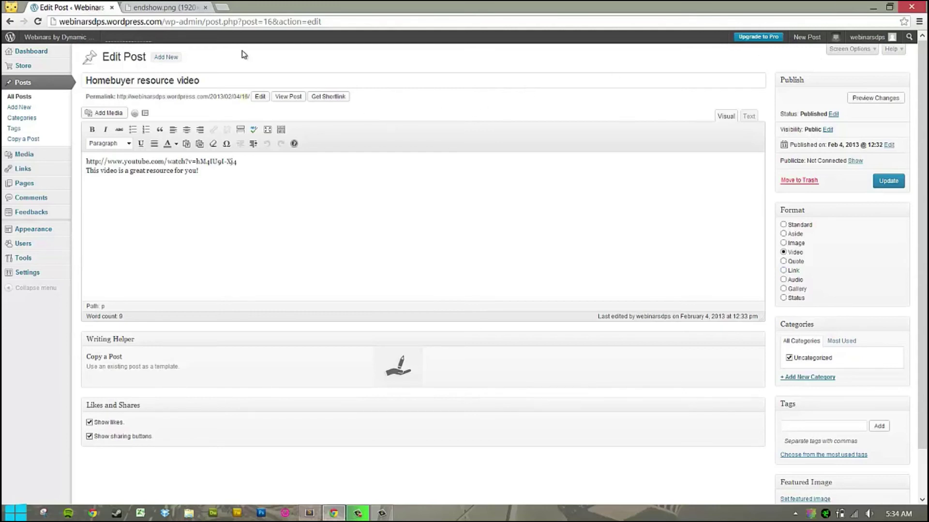
Glance at the closing webinar slide, return to the post, and open the blog's Links list.
click(201, 9)
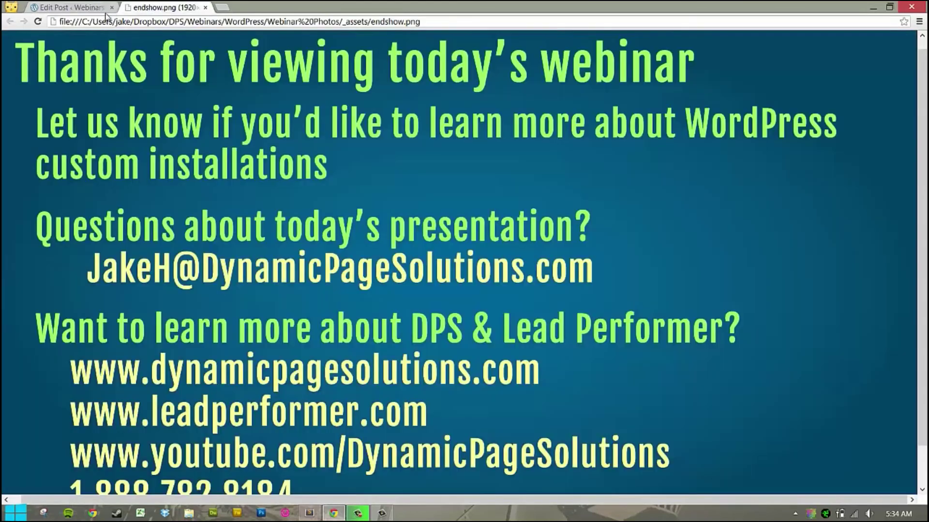
click(68, 8)
mouse_move(30, 156)
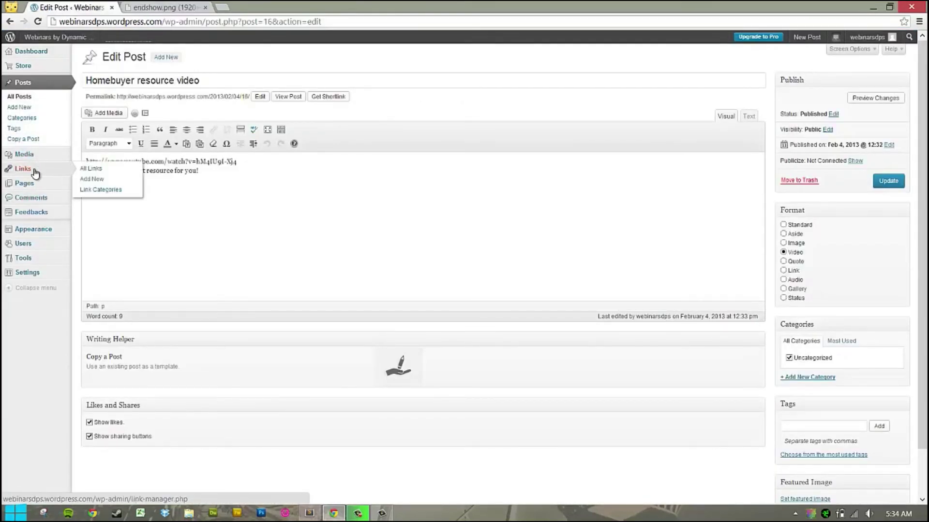
click(35, 173)
Leave the list of eight default blogroll links for the All Posts screen.
mouse_move(120, 137)
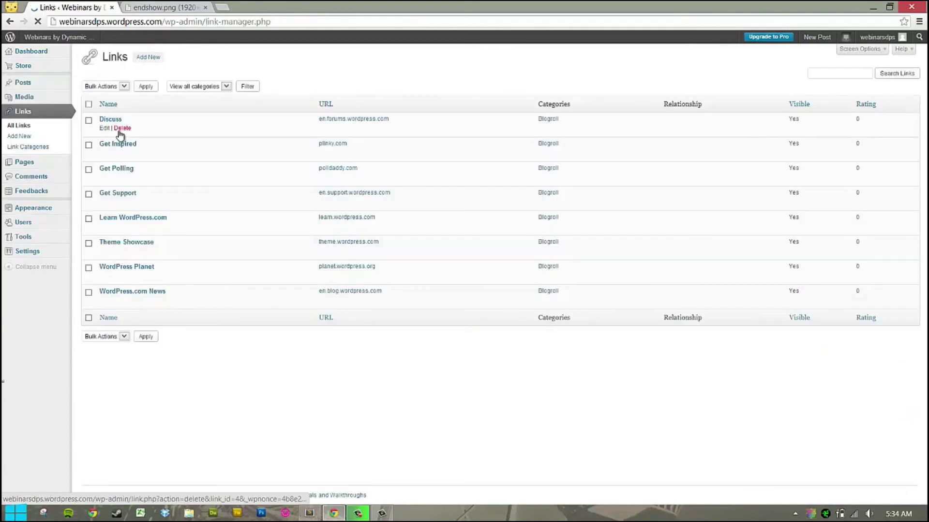
click(104, 129)
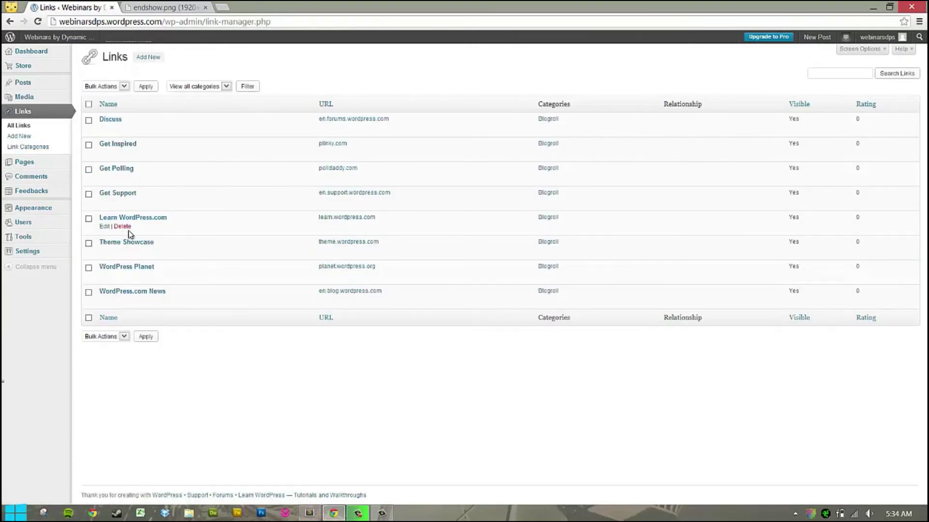
mouse_move(57, 196)
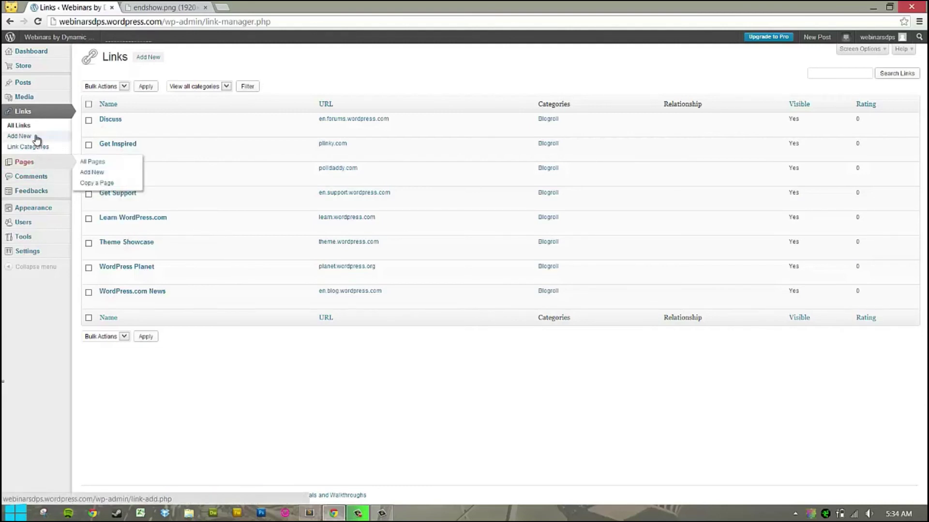
click(24, 83)
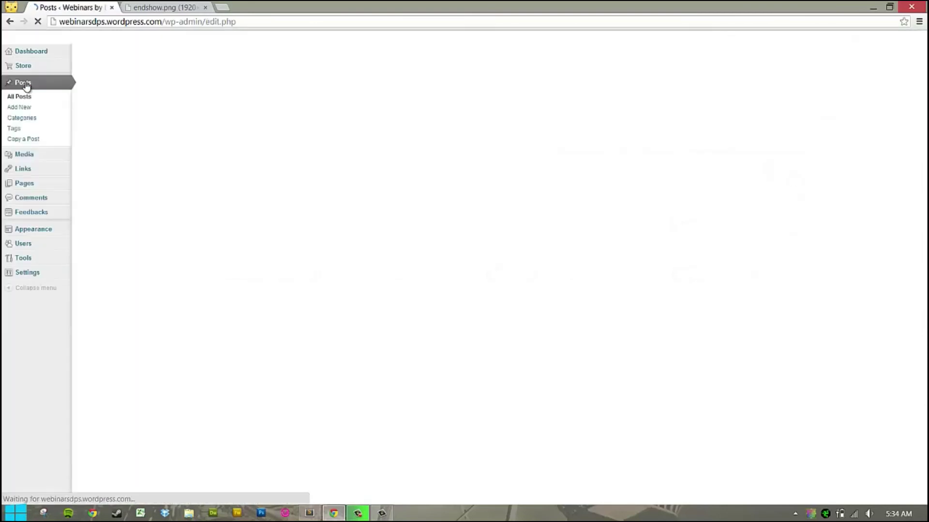
Edit 'Homebuyer resource video' and create a new 'Austin TX' category for it.
click(106, 135)
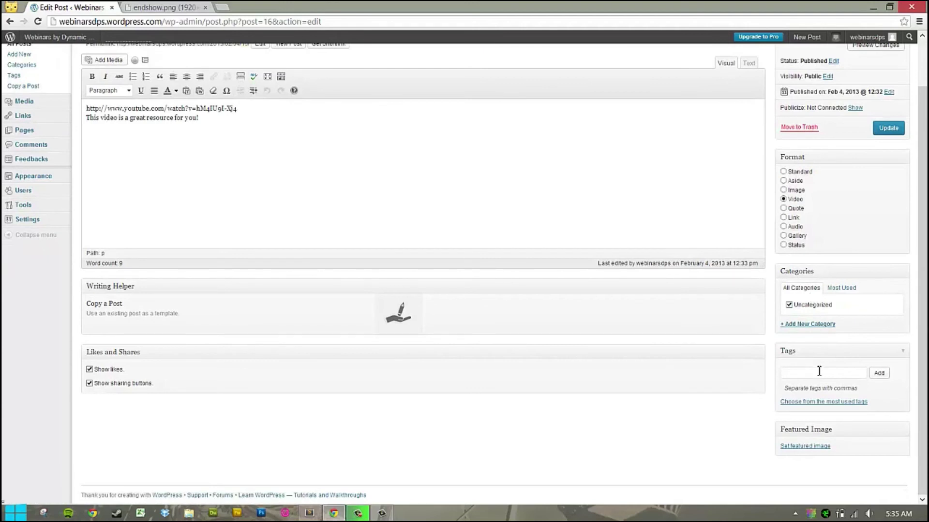
click(824, 325)
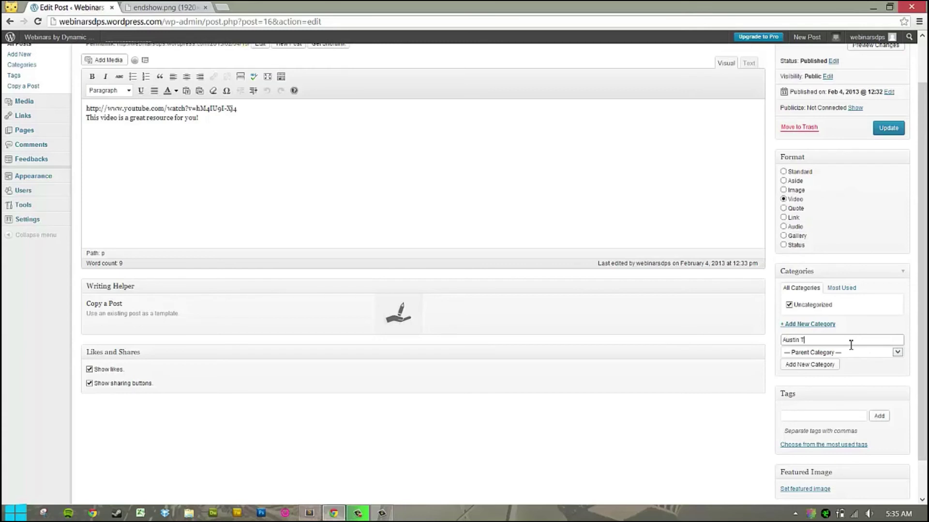
click(816, 366)
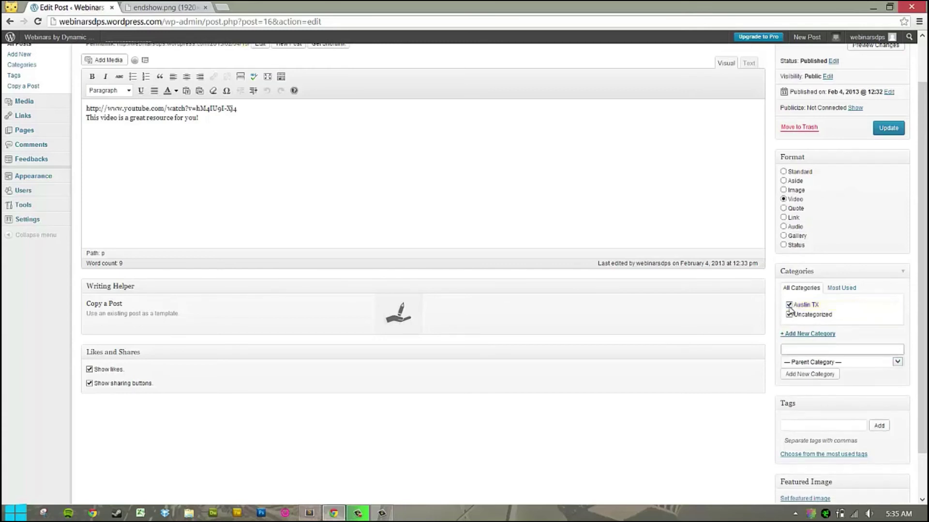
Uncheck Uncategorized, update the post, and go to the live blog home page.
click(789, 316)
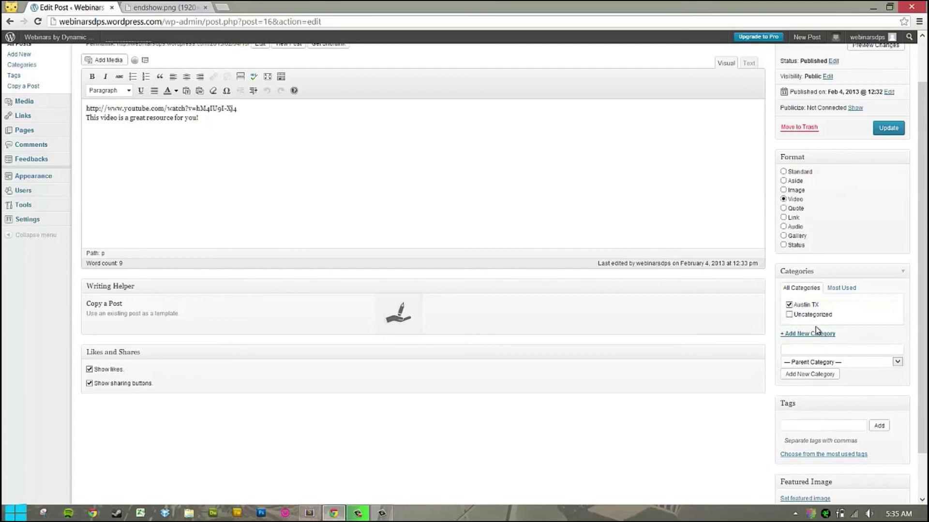
scroll(807, 309, up, 1)
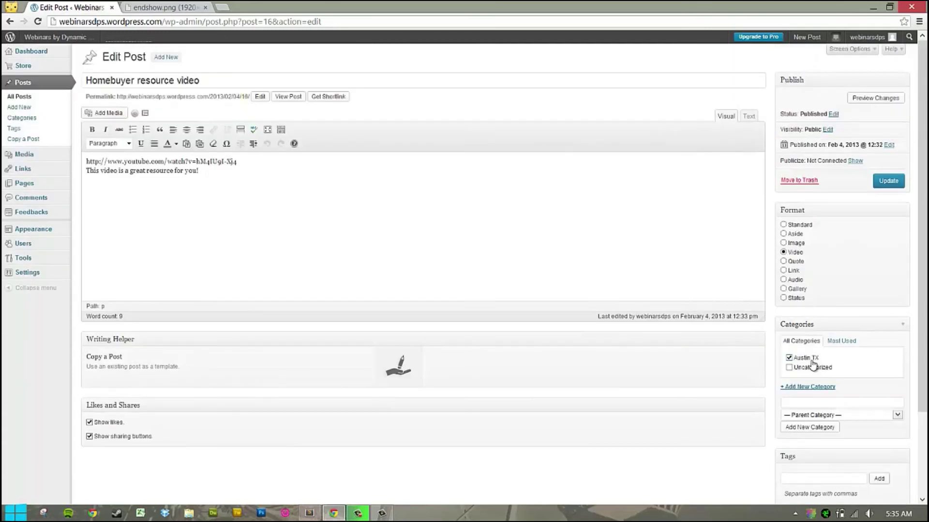
click(900, 183)
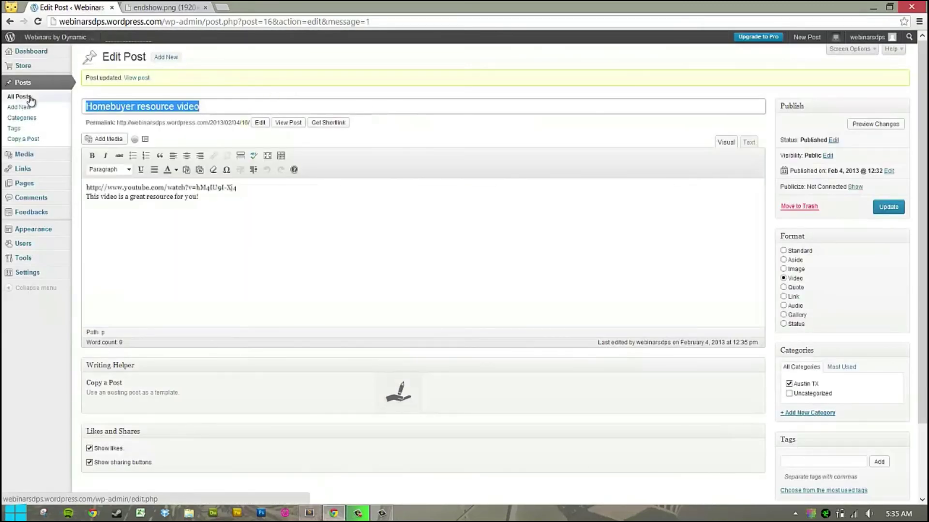
click(54, 38)
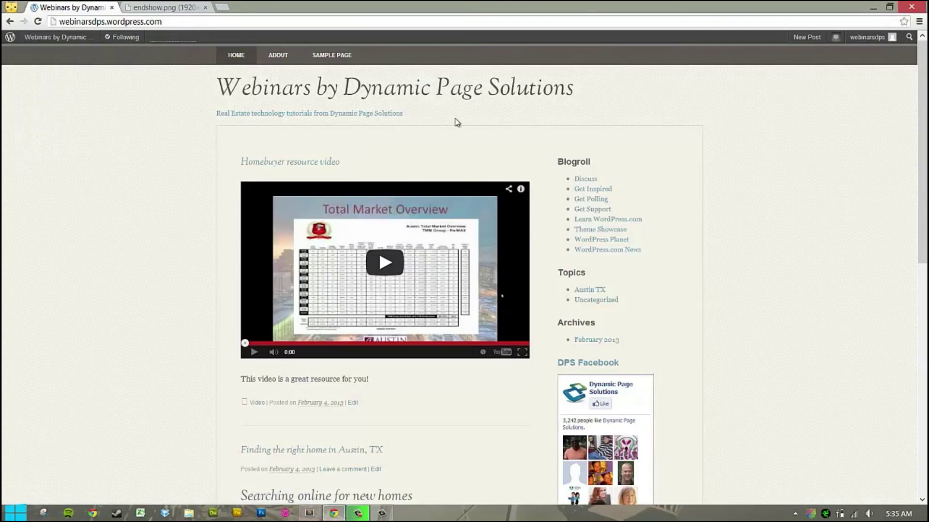
Scroll the home page showing the embedded video post and highlight the Topics heading listing Austin TX.
scroll(457, 123, down, 3)
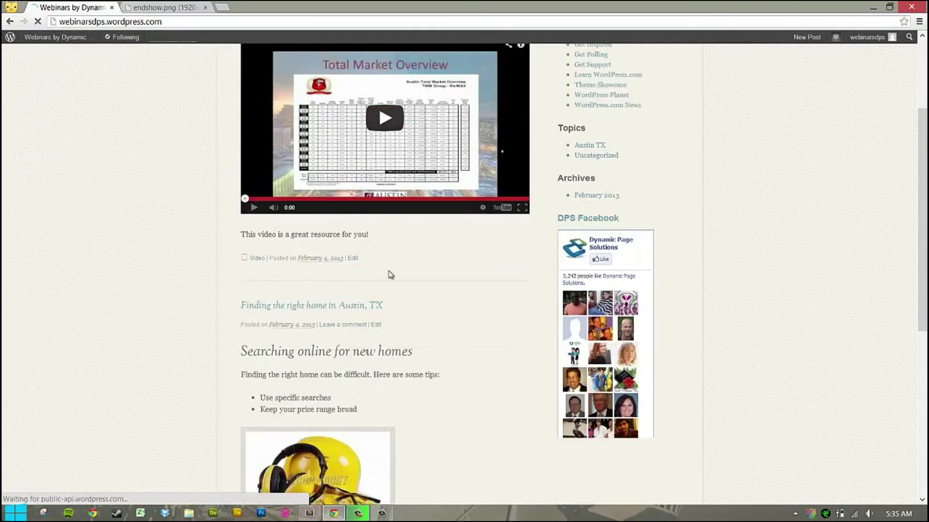
scroll(375, 271, up, 3)
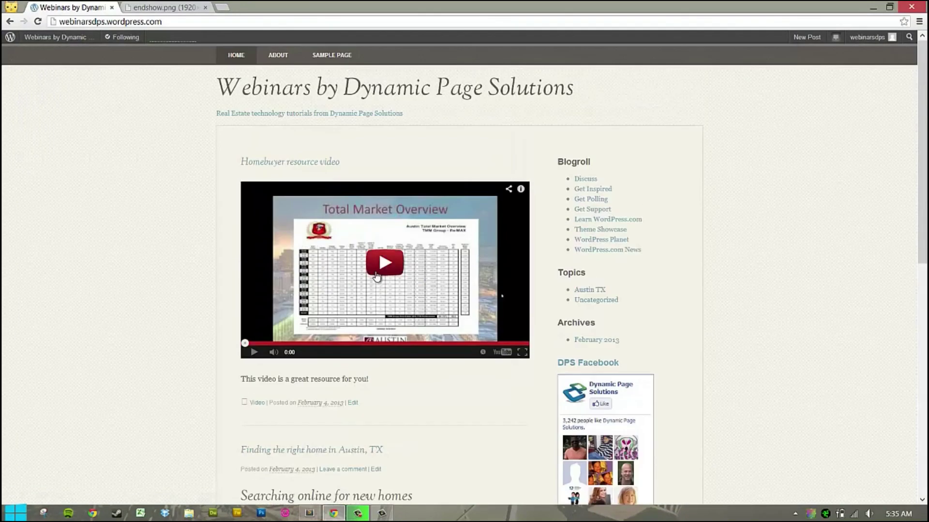
scroll(331, 248, down, 10)
scroll(331, 249, up, 8)
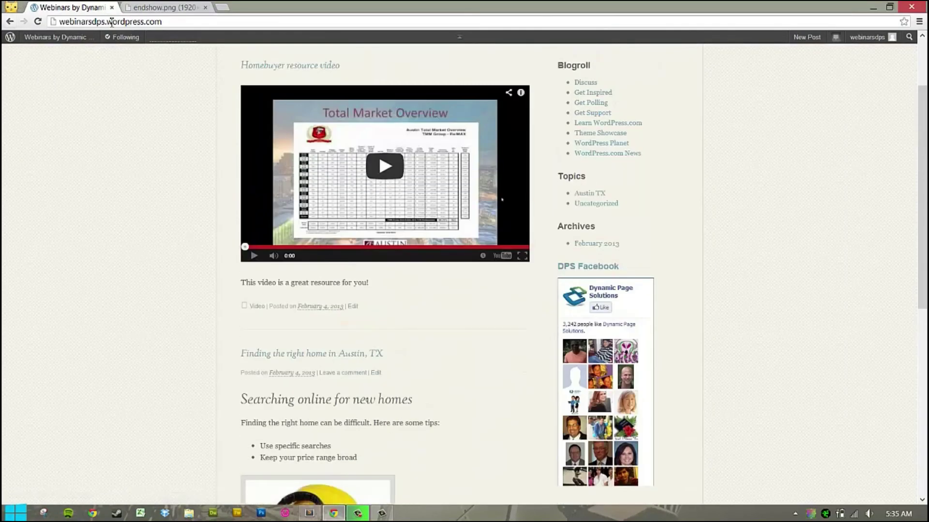
scroll(325, 328, down, 8)
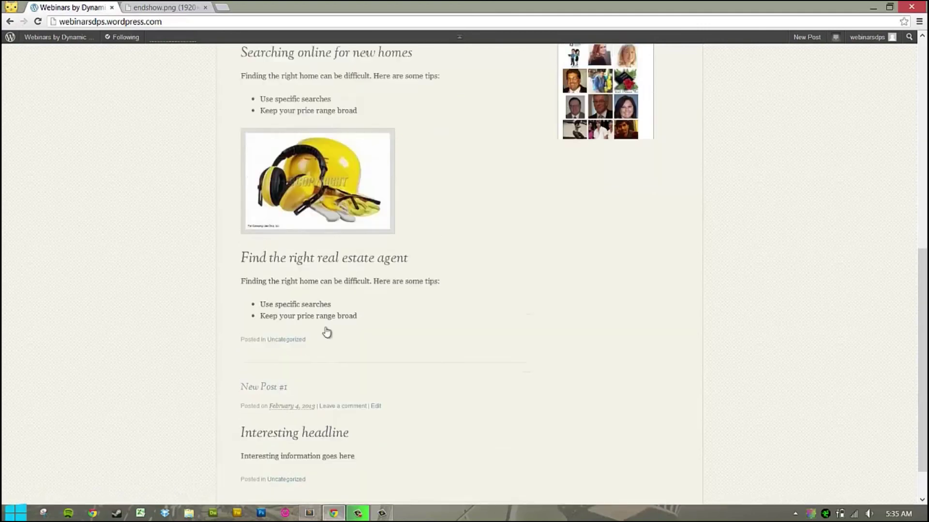
scroll(325, 329, up, 10)
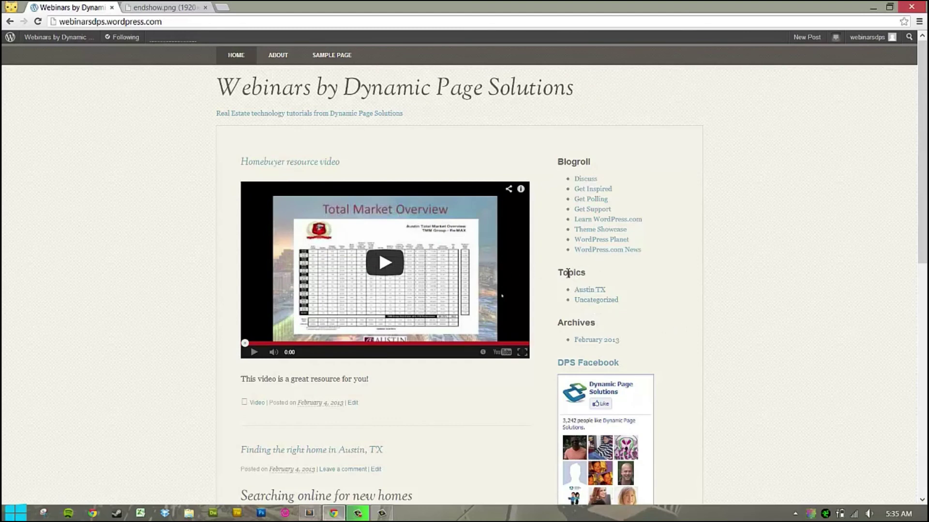
drag(567, 274, 590, 275)
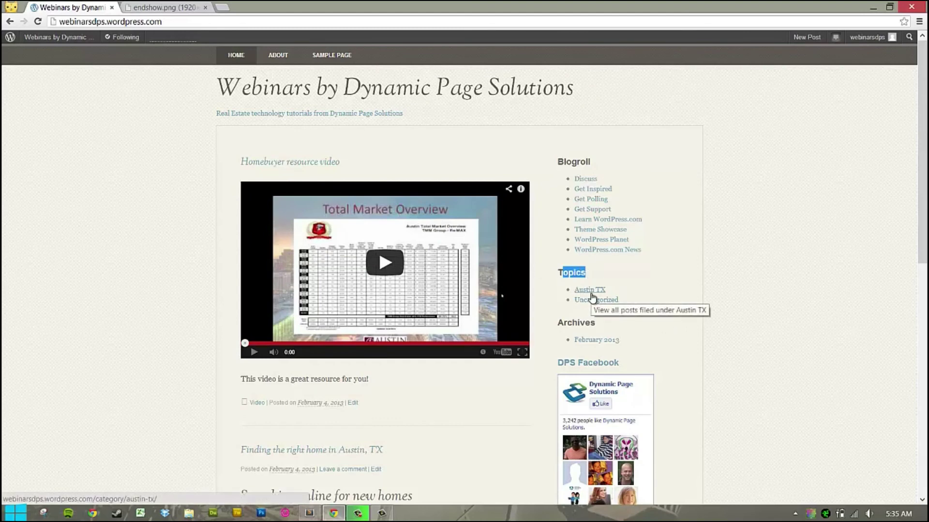
Browse the Austin TX and Uncategorized category archive pages.
click(591, 290)
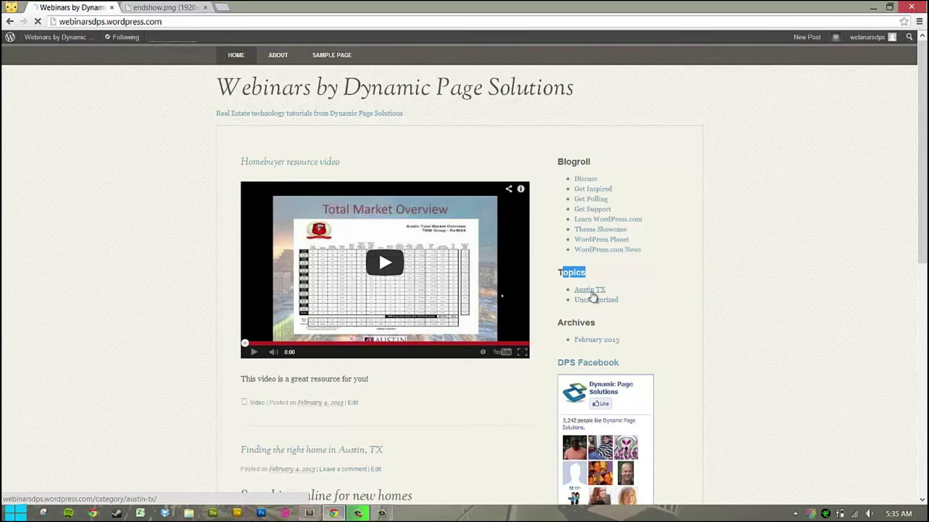
scroll(449, 285, down, 3)
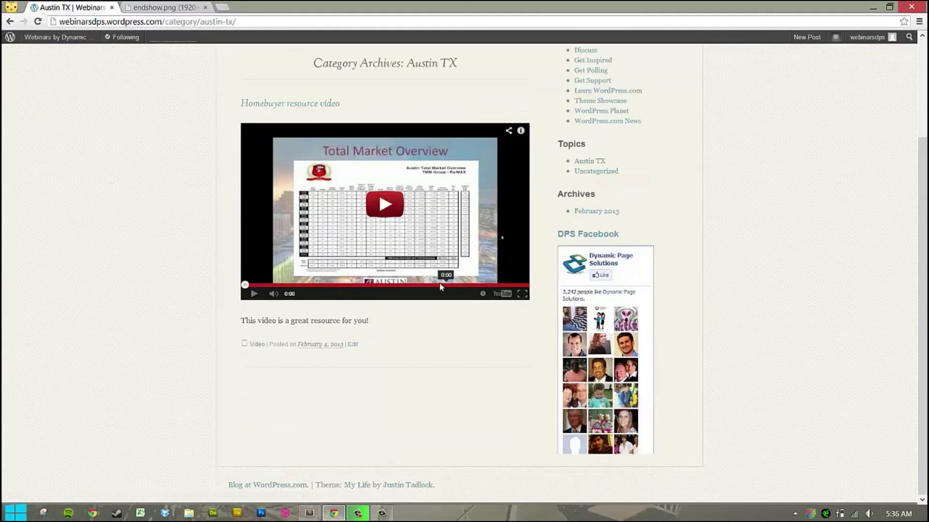
scroll(333, 152, up, 3)
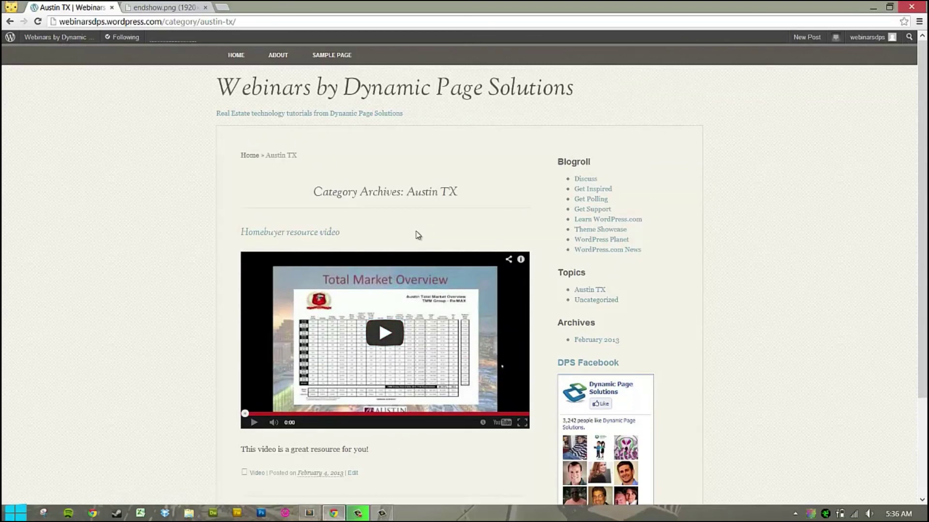
click(585, 304)
scroll(471, 320, down, 5)
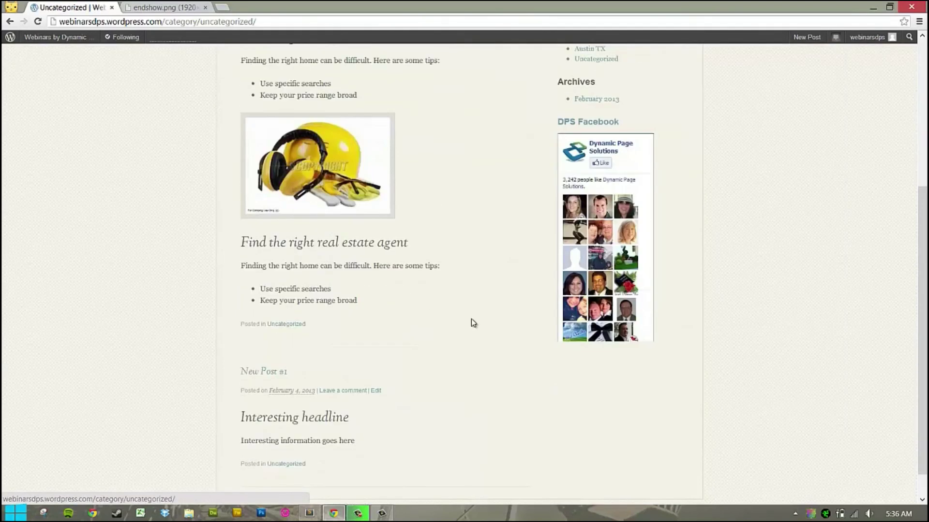
scroll(476, 315, up, 5)
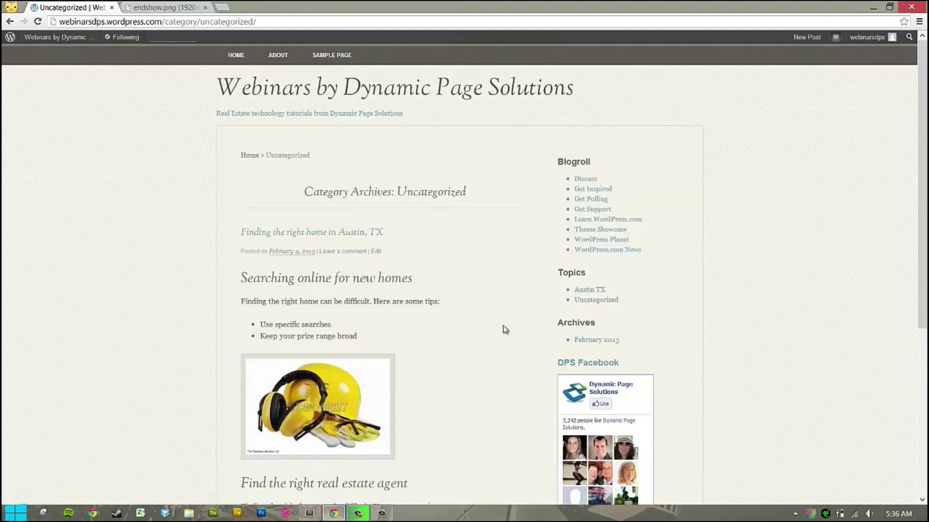
scroll(503, 329, down, 4)
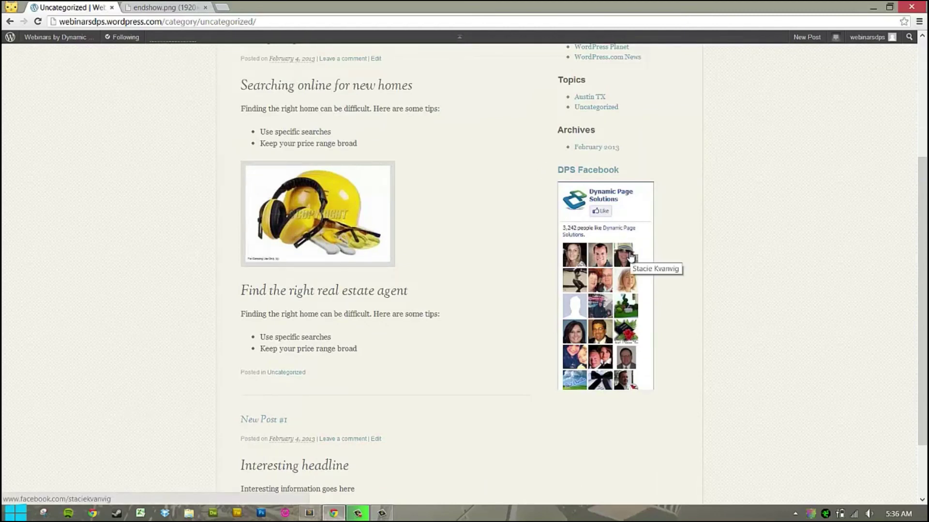
scroll(637, 254, up, 3)
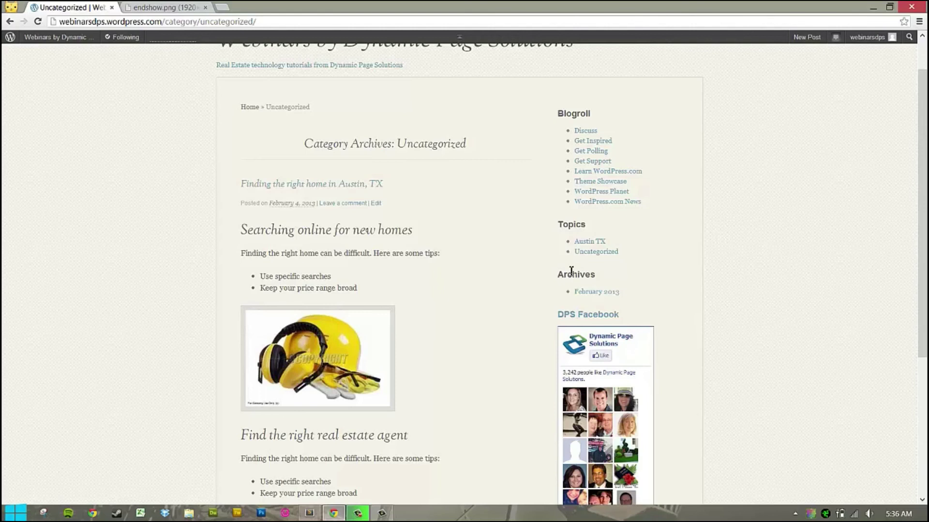
Go back to the blog home page and open the Dashboard from the site-name menu.
click(8, 22)
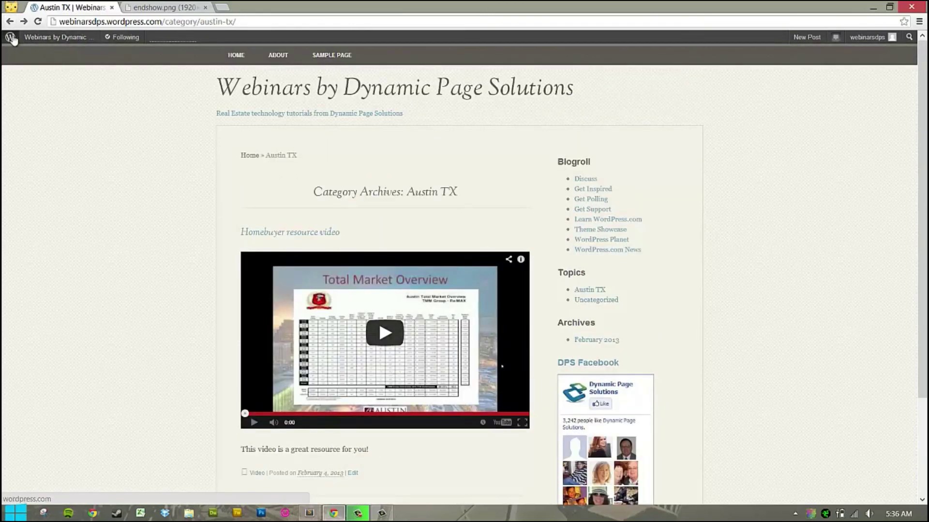
click(9, 22)
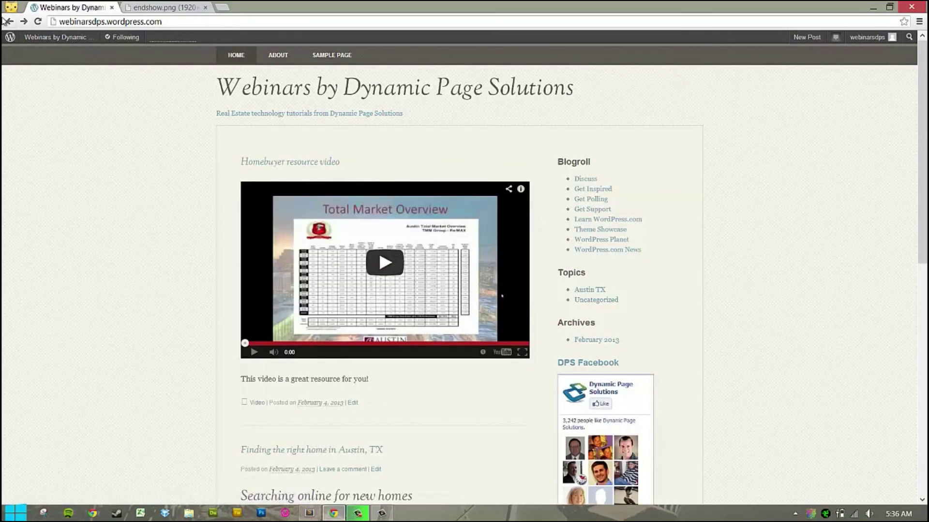
click(45, 44)
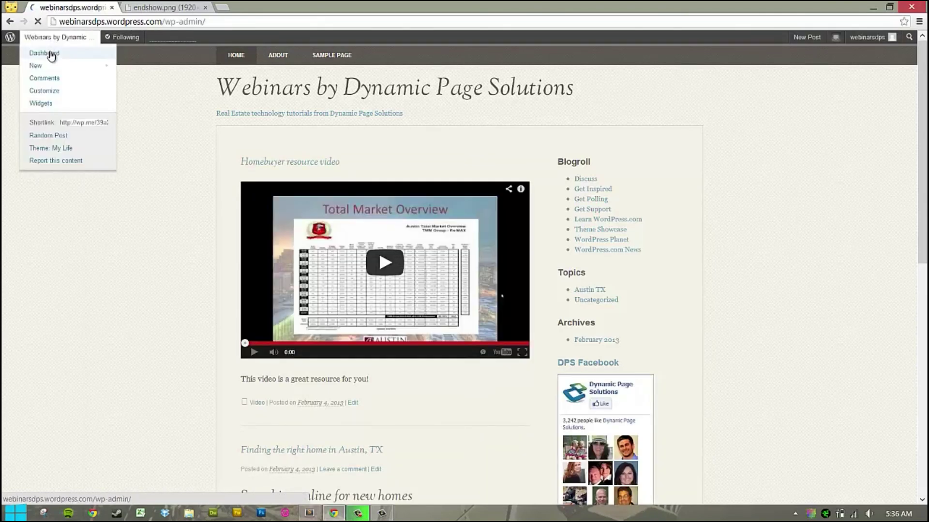
click(51, 56)
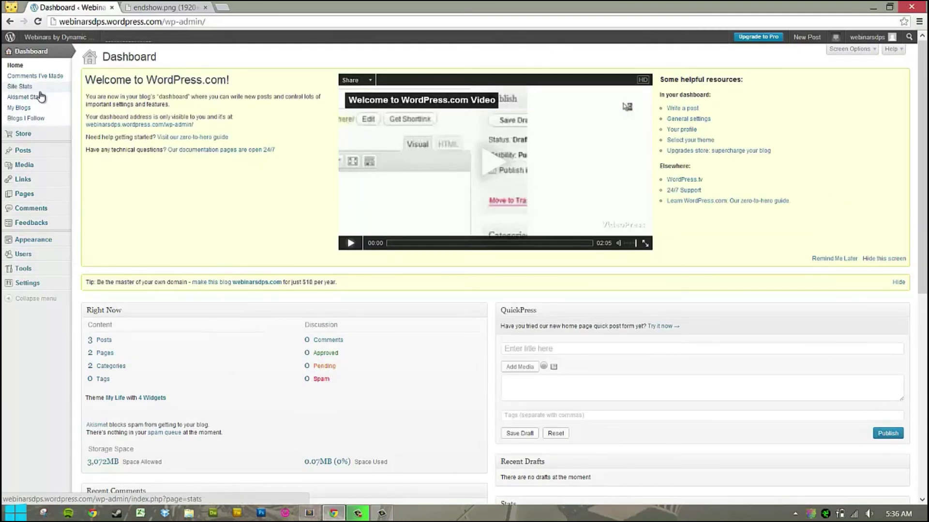
Open the 'Homebuyer resource video' post for editing from All Posts.
mouse_move(40, 170)
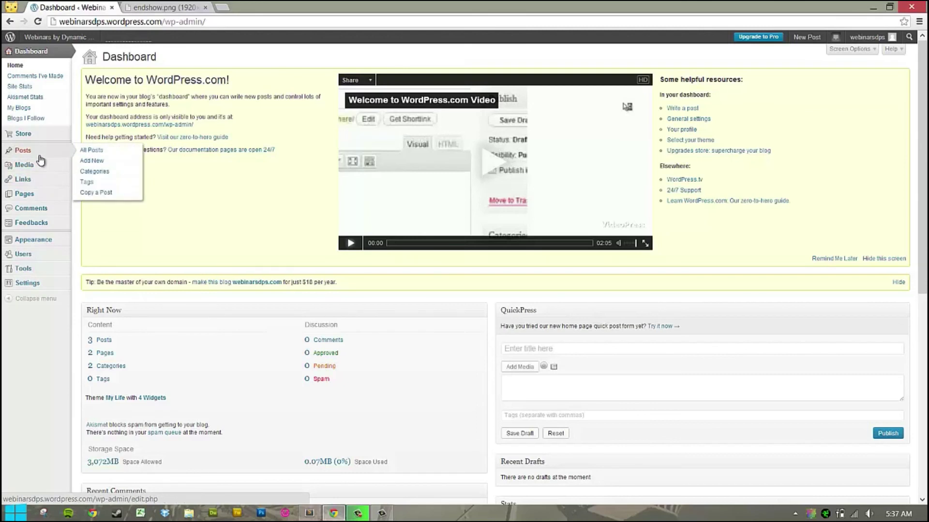
click(107, 153)
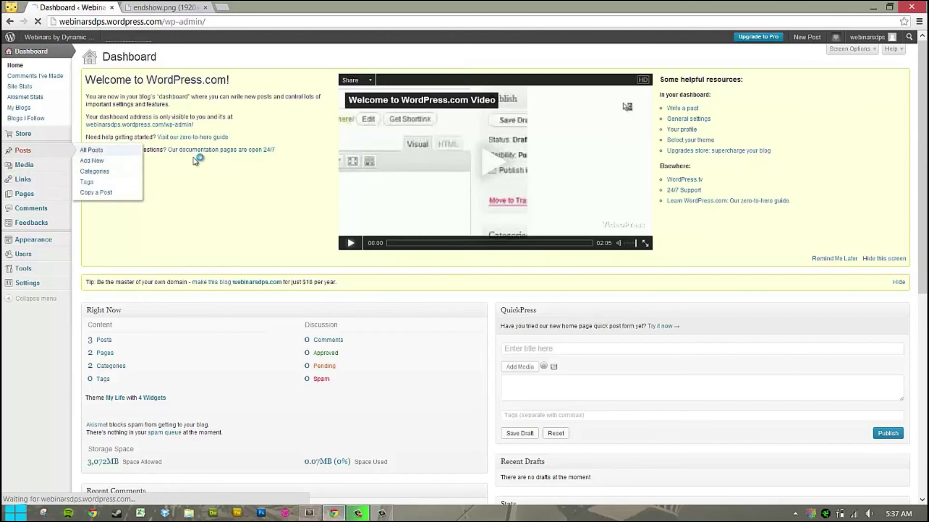
click(106, 134)
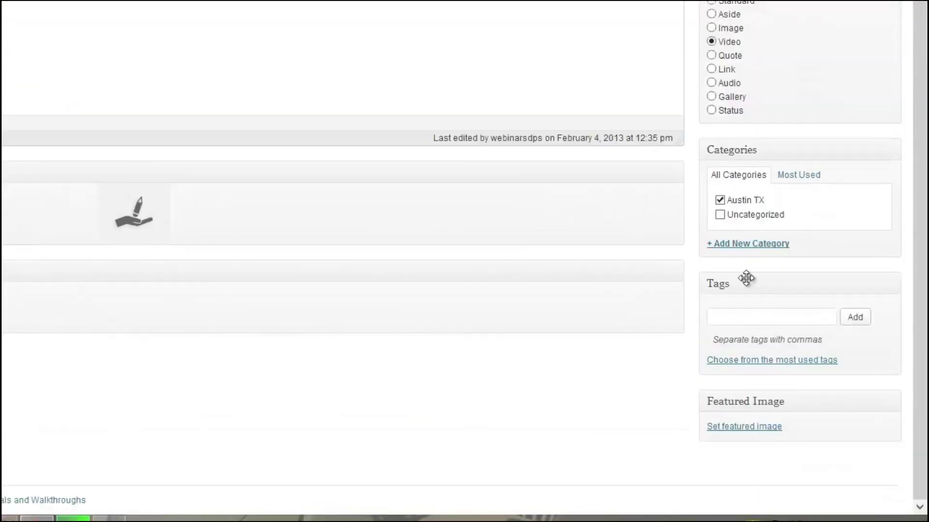
Add the tags video, real estate and homebuyers, then update the post.
click(800, 432)
text(video)
click(851, 323)
text(rs)
click(850, 323)
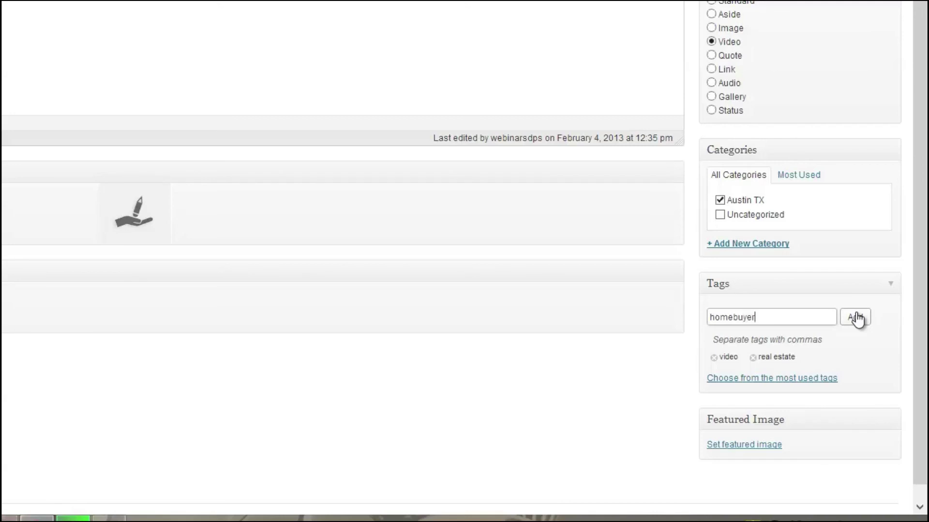
click(855, 318)
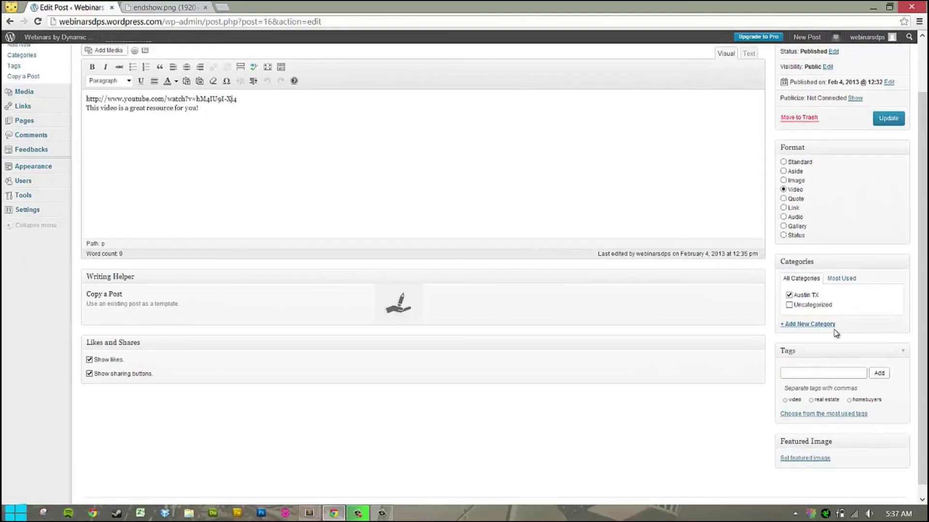
scroll(836, 319, up, 3)
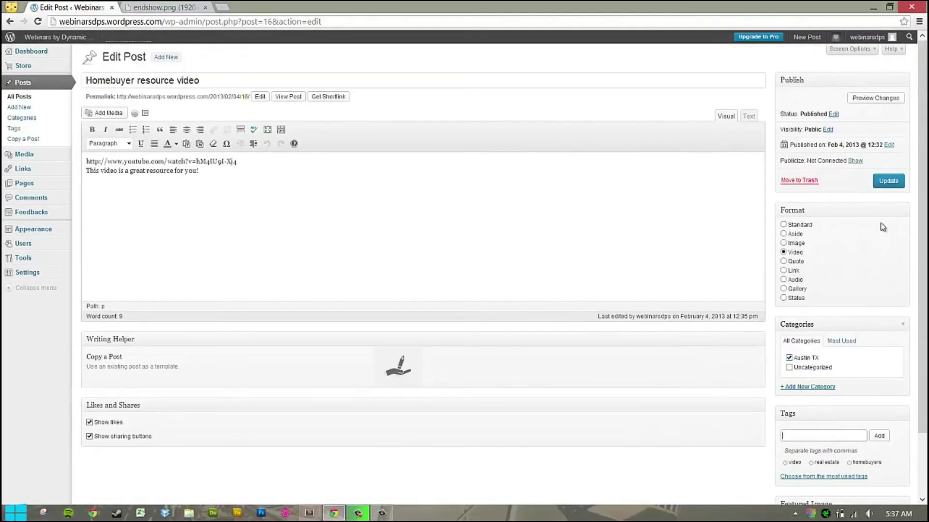
click(892, 182)
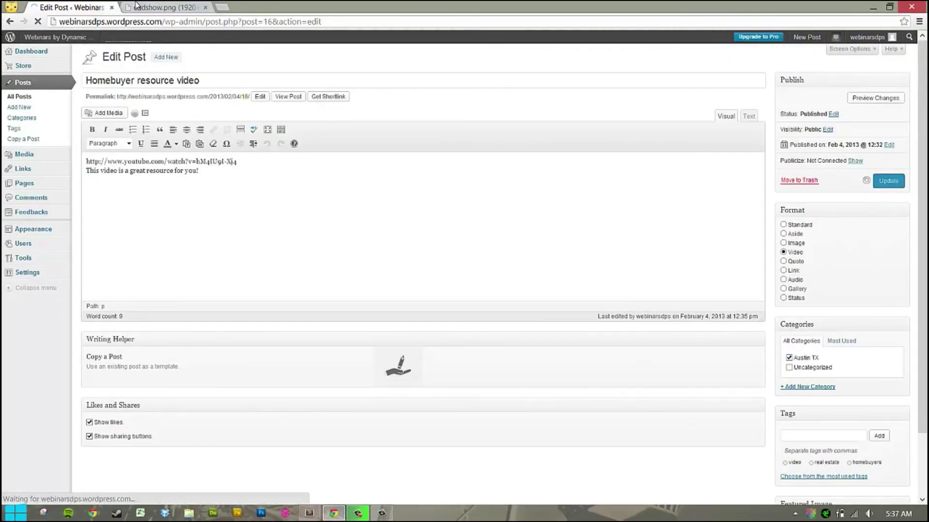
click(229, 166)
scroll(392, 238, down, 2)
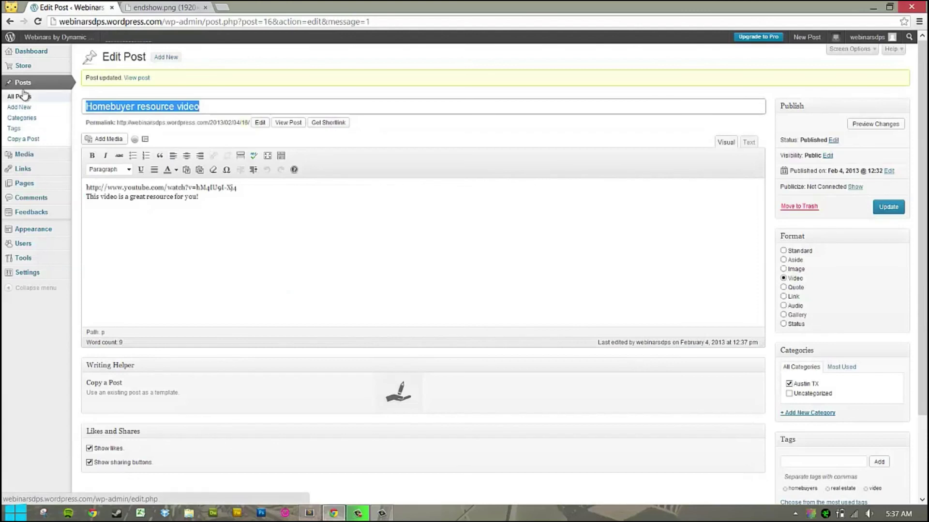
Visit the public blog home page and scroll through its posts.
click(21, 96)
mouse_move(29, 55)
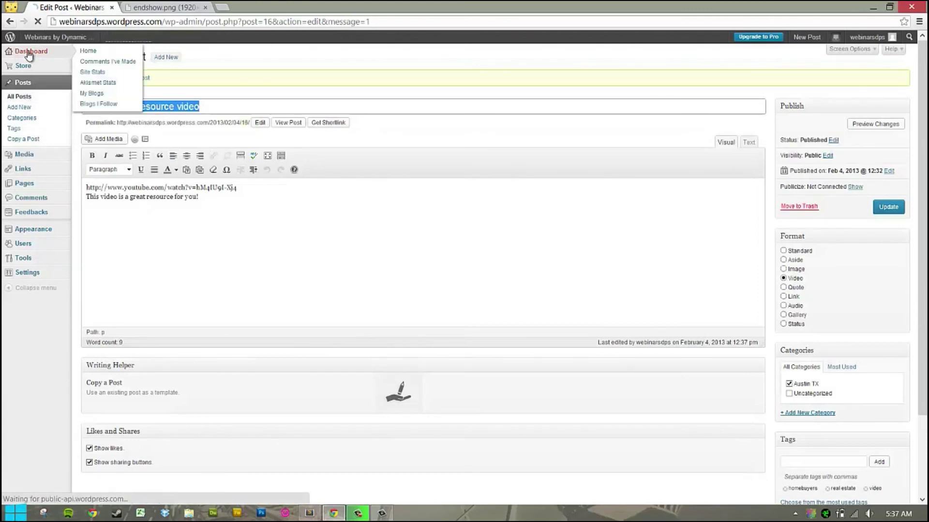
click(44, 42)
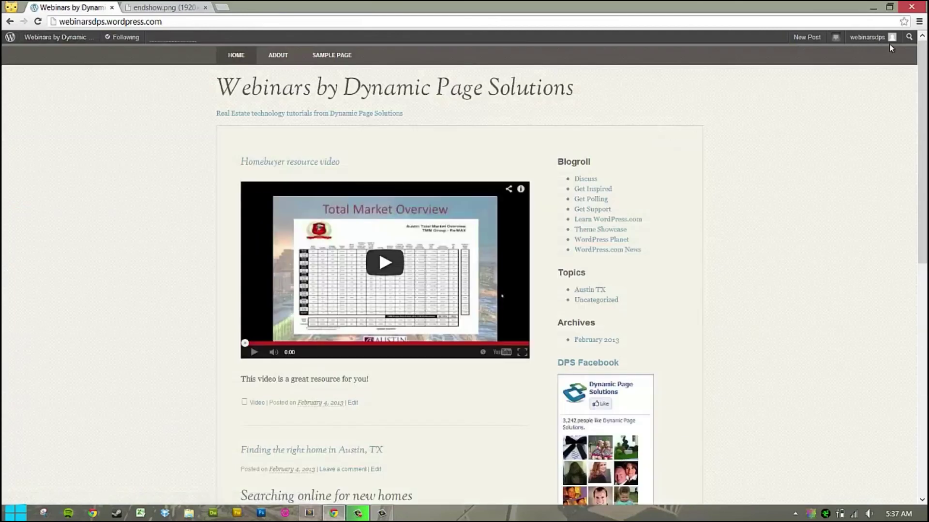
scroll(840, 87, down, 6)
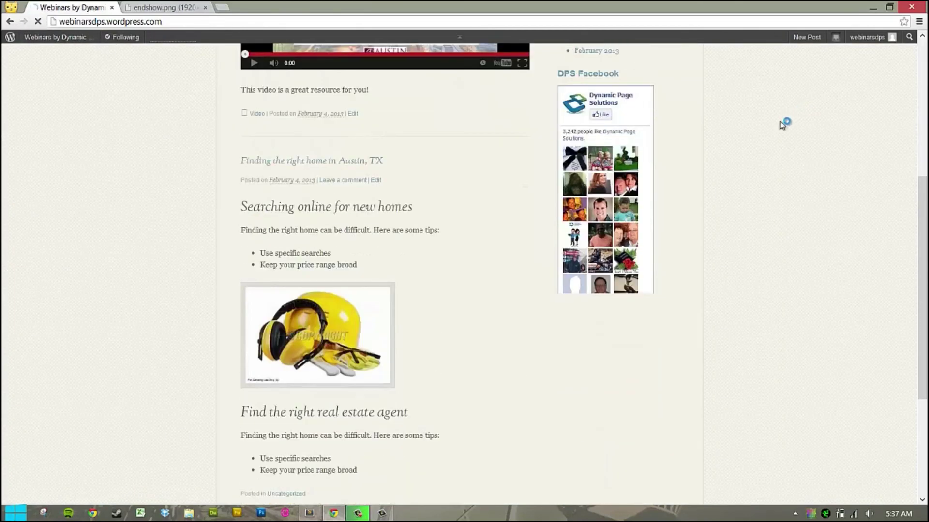
scroll(750, 152, up, 6)
scroll(412, 357, down, 2)
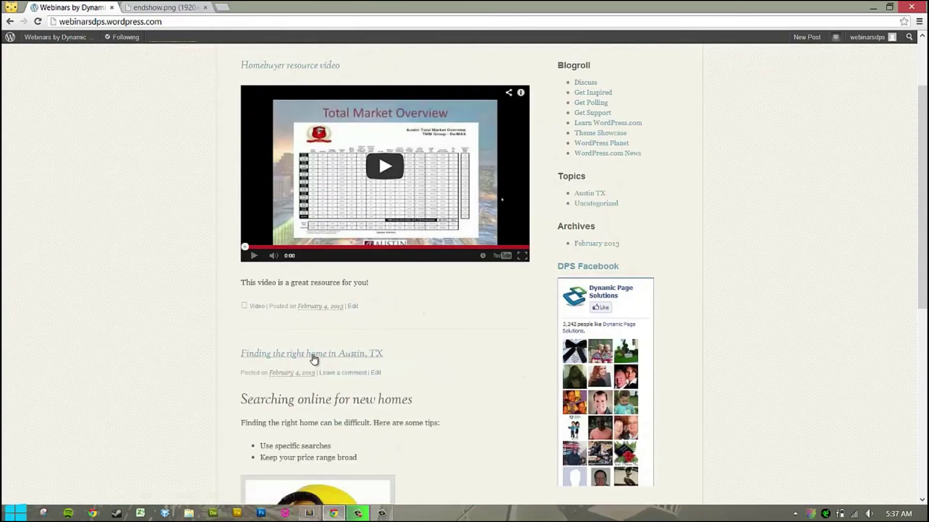
scroll(324, 302, up, 2)
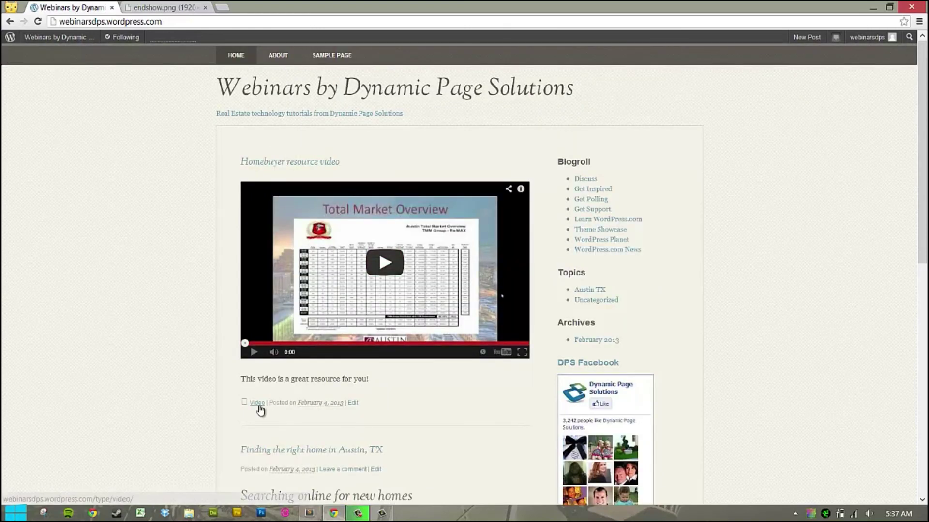
Open the 'Homebuyer resource video' post, then its real estate tag archive.
click(261, 164)
scroll(368, 258, down, 4)
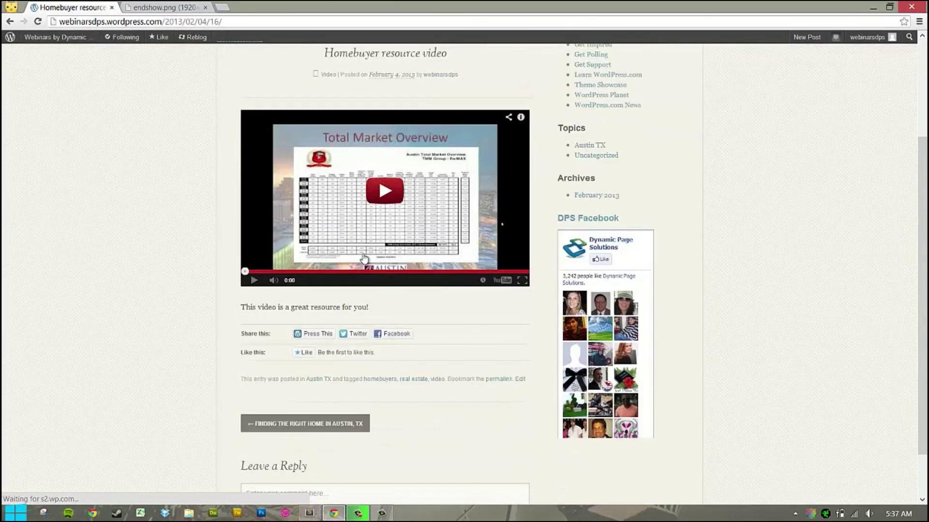
click(409, 321)
scroll(410, 314, down, 3)
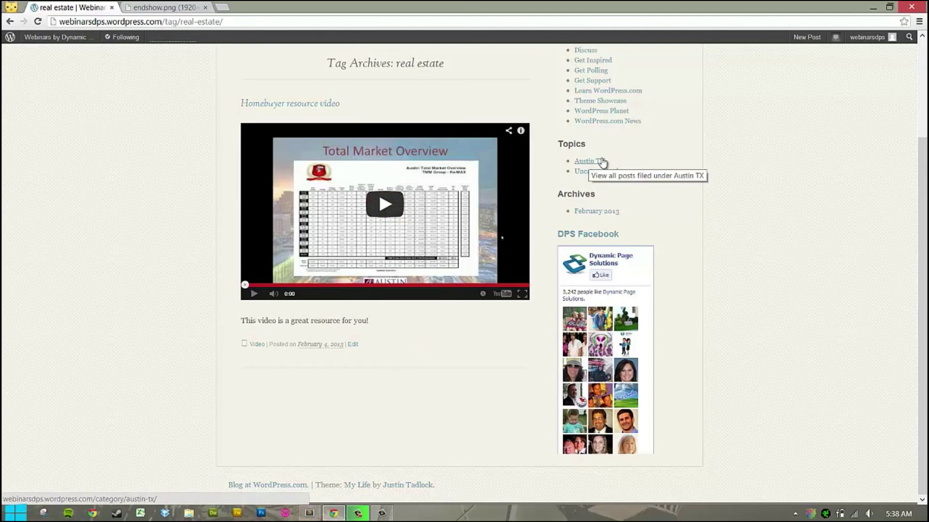
Scroll through the real estate tag archive page.
scroll(597, 187, up, 3)
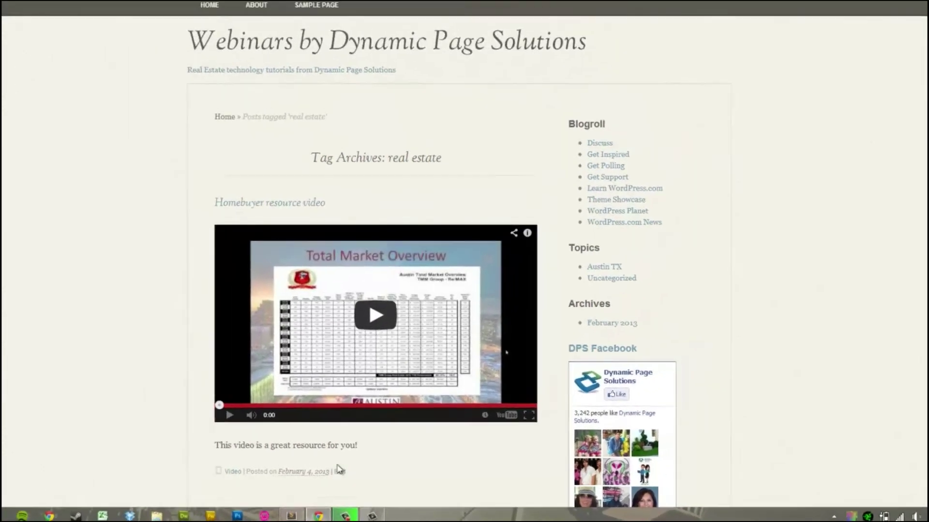
scroll(338, 469, down, 3)
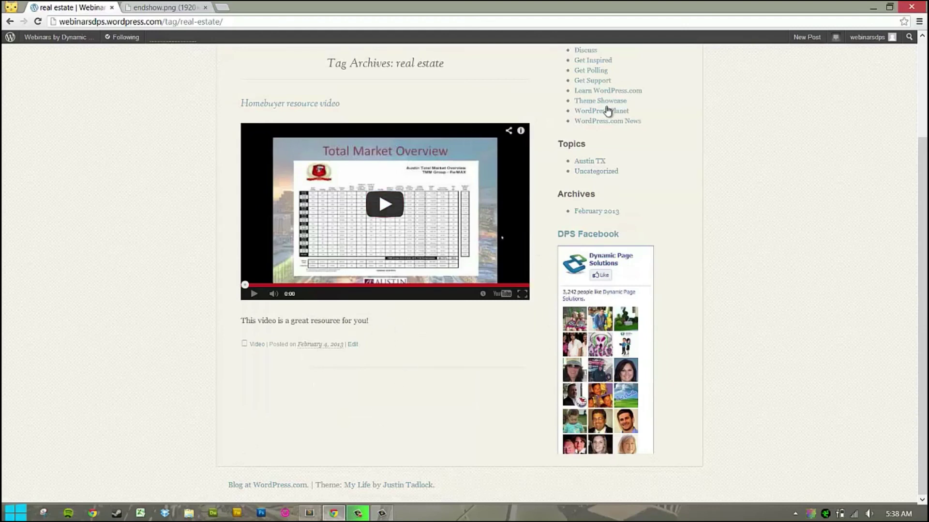
scroll(609, 108, up, 2)
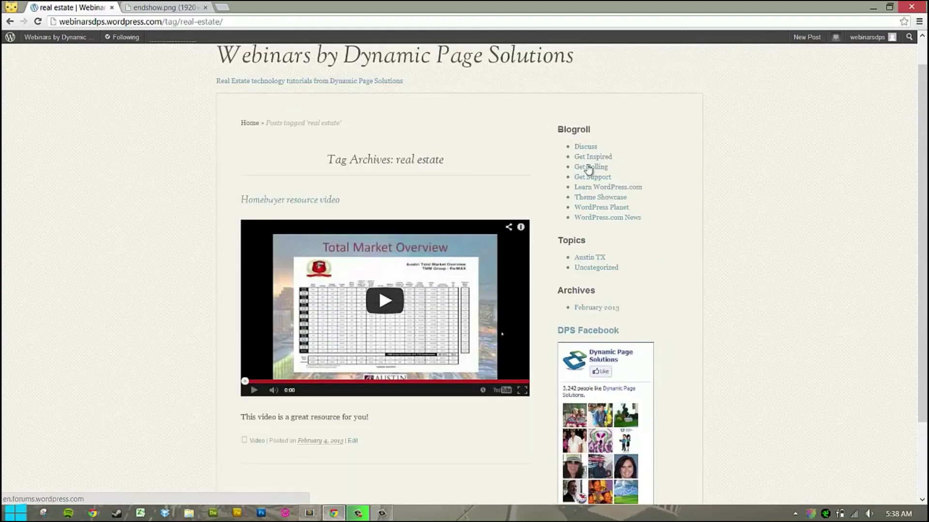
scroll(486, 221, up, 1)
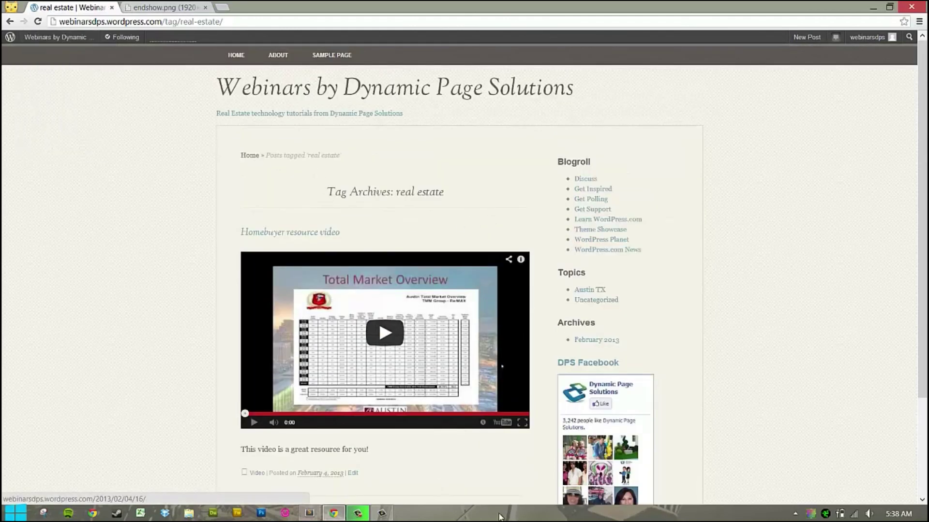
click(376, 515)
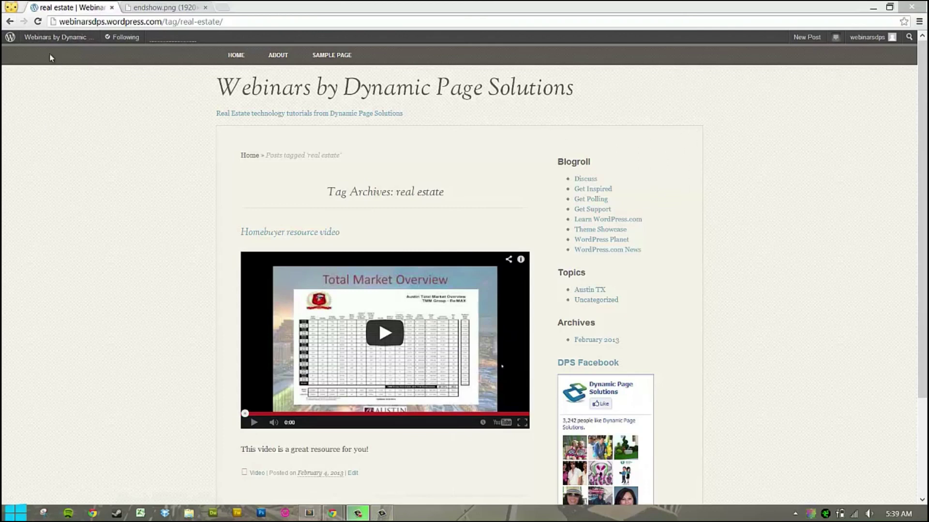
Pull the endshow.png closing slide into its own window and fit it to the window.
mouse_move(12, 41)
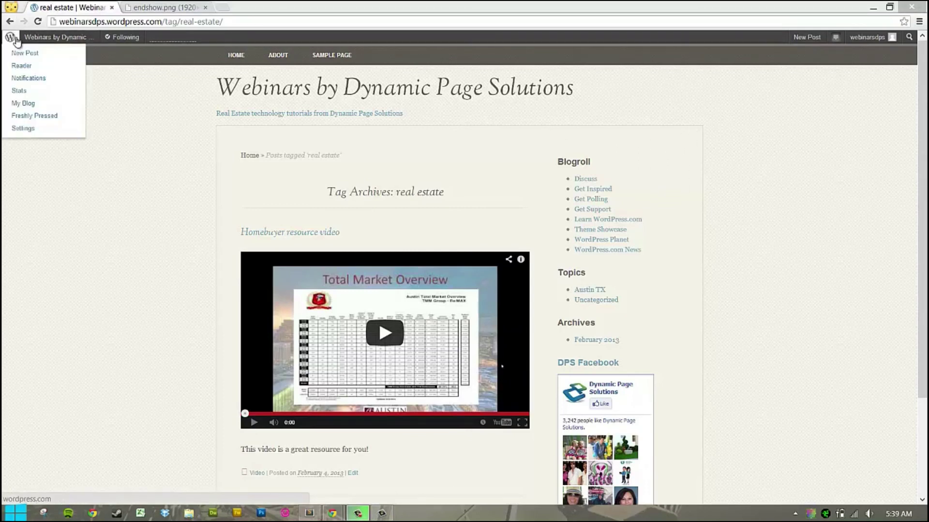
drag(192, 11, 101, 11)
click(474, 175)
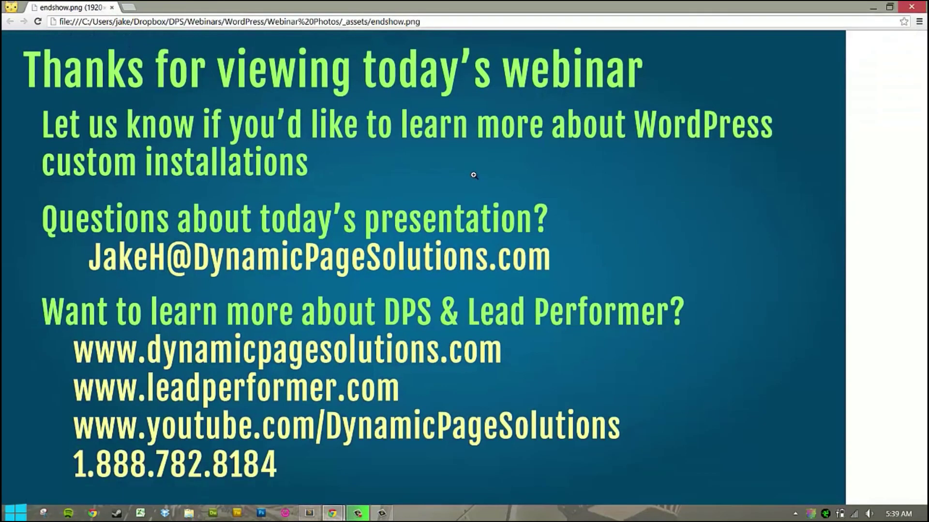